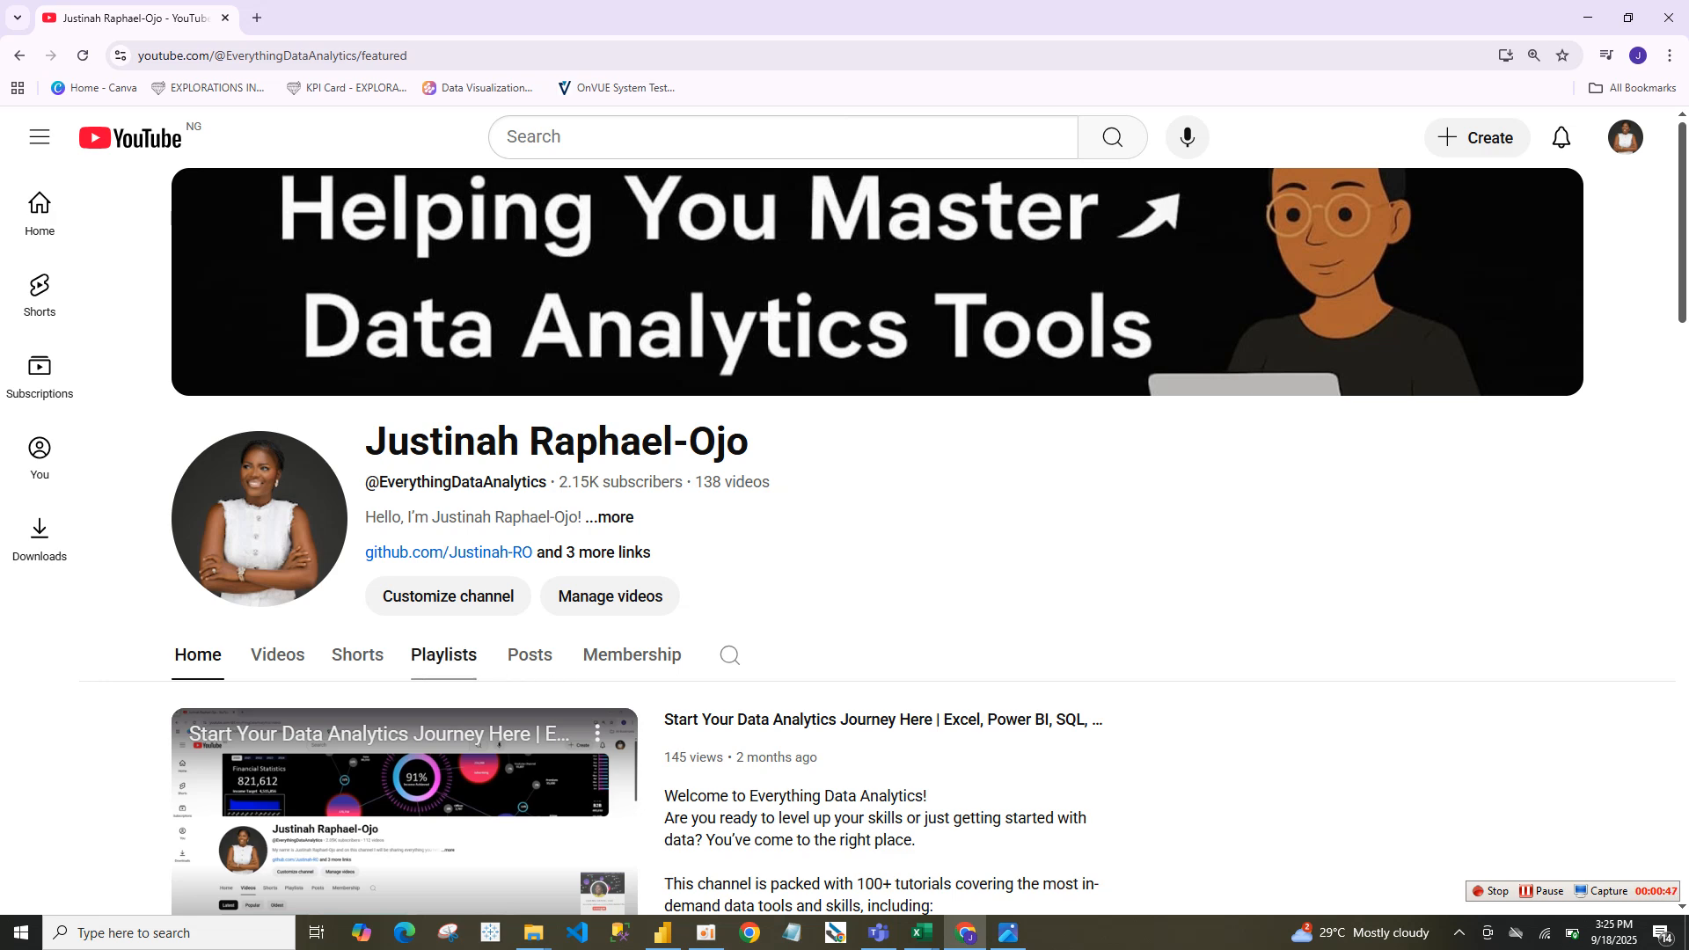
Open the channel's 30 Days Power Query Editor playlist and look through its video list with playback paused.
{"action": "left_click", "coordinate": [443, 655]}
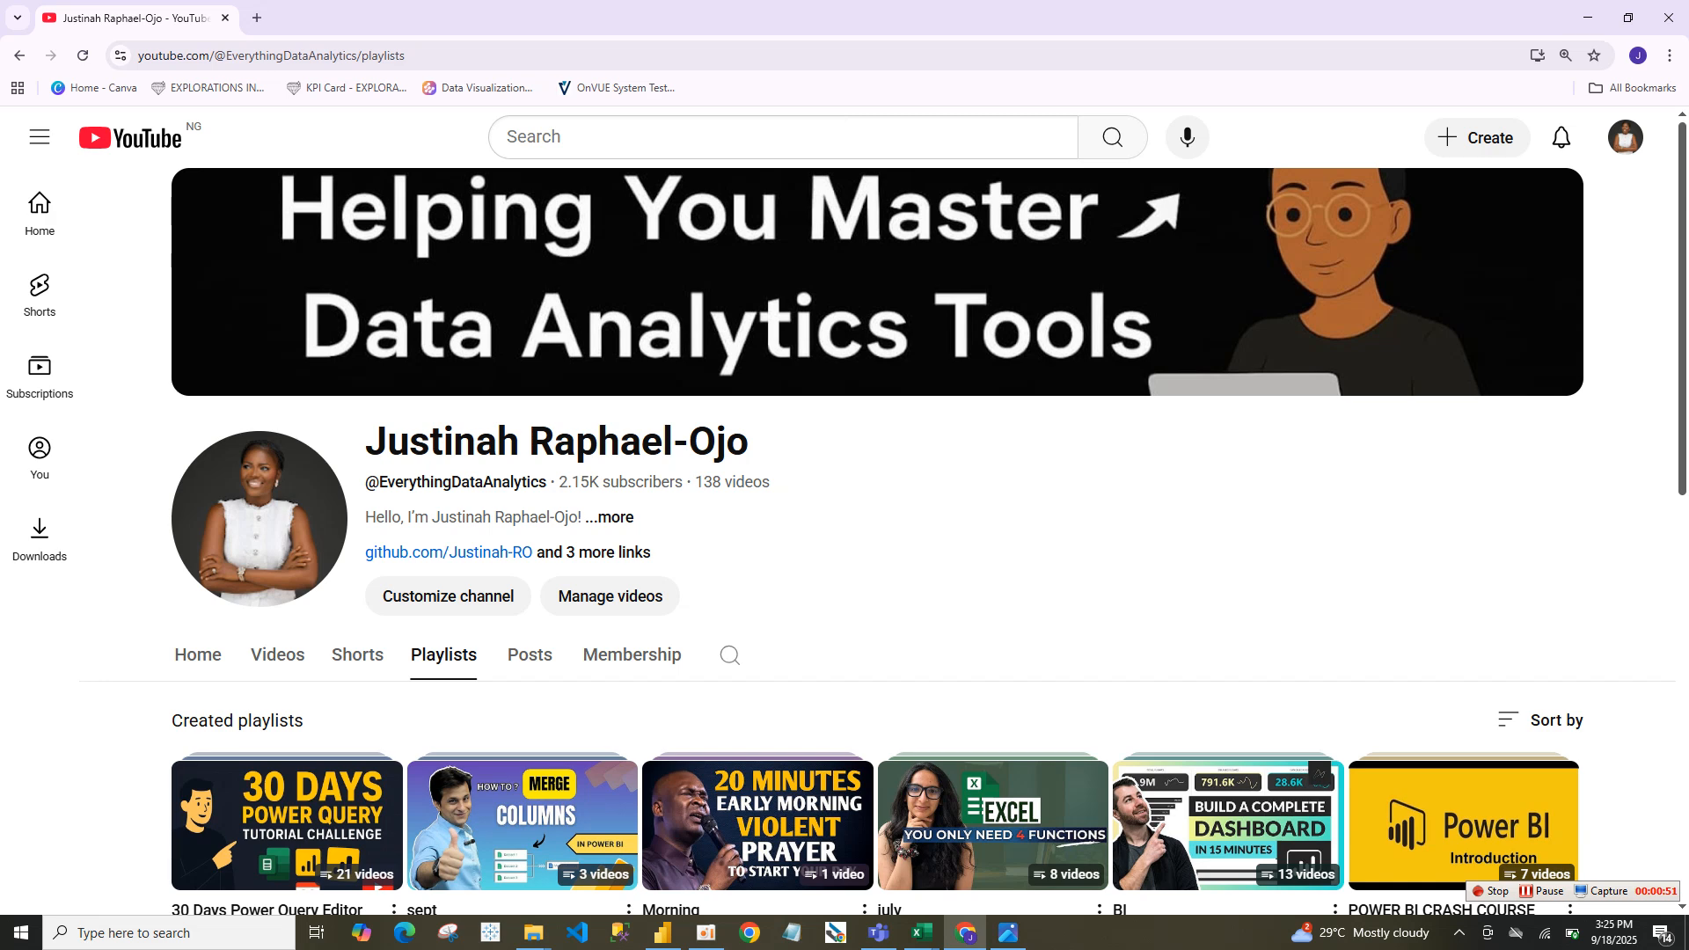
{"action": "left_click", "coordinate": [287, 822]}
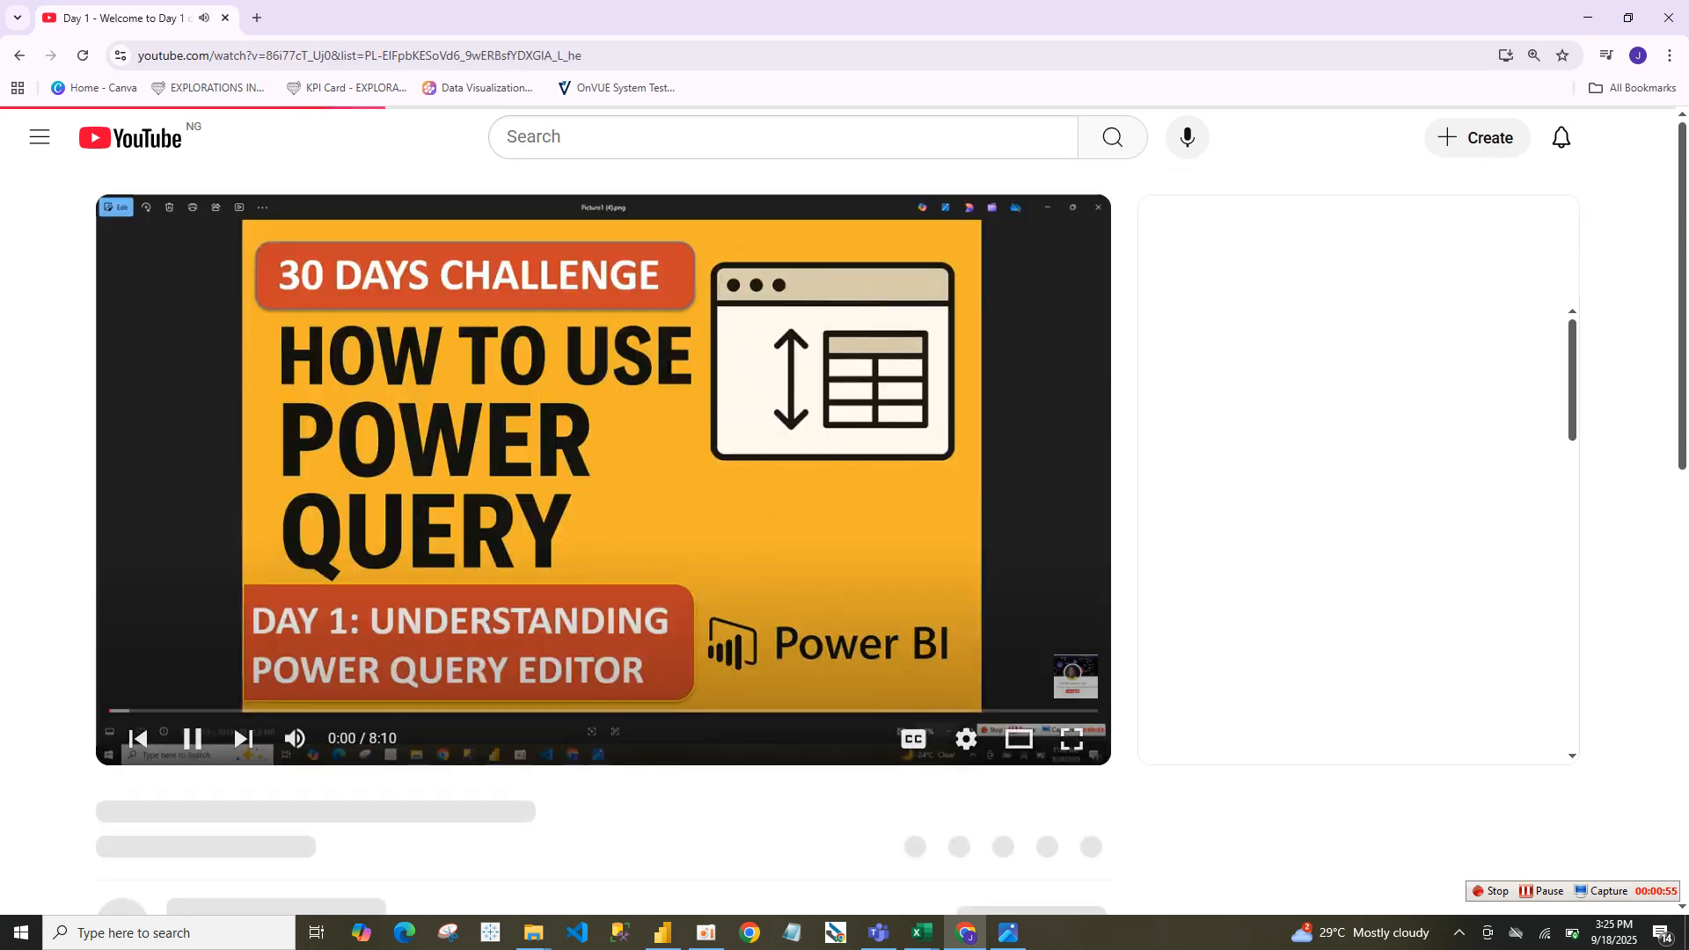
{"action": "key", "text": "k"}
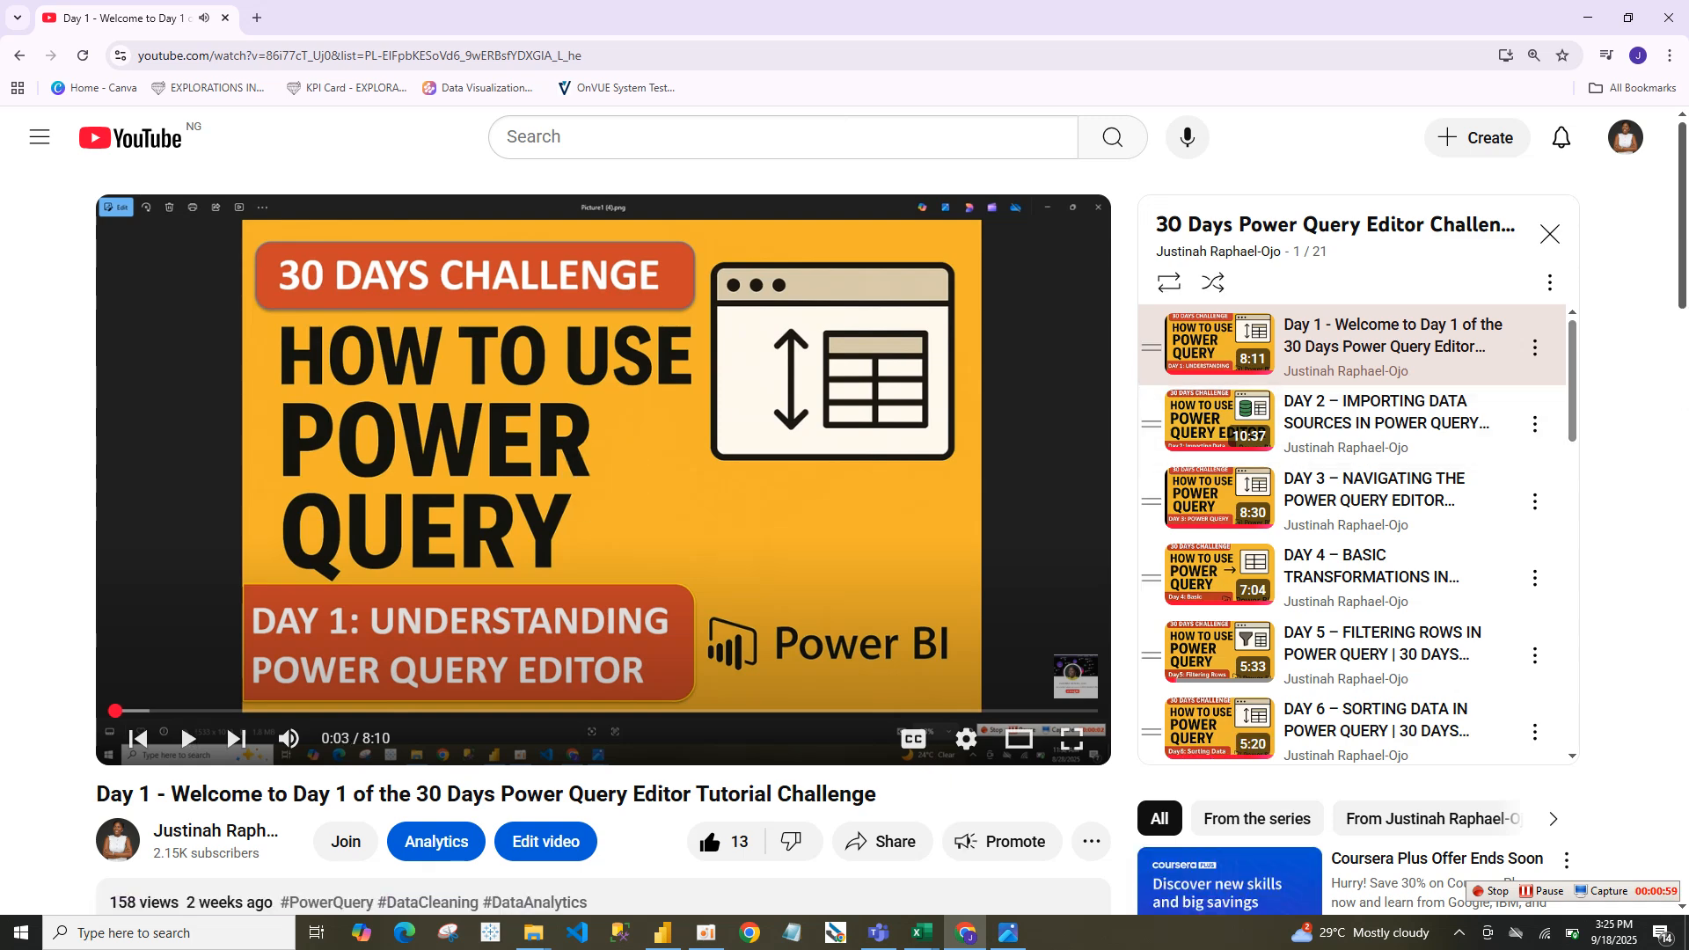
{"action": "scroll", "coordinate": [1354, 528], "scroll_direction": "down", "scroll_amount": 13}
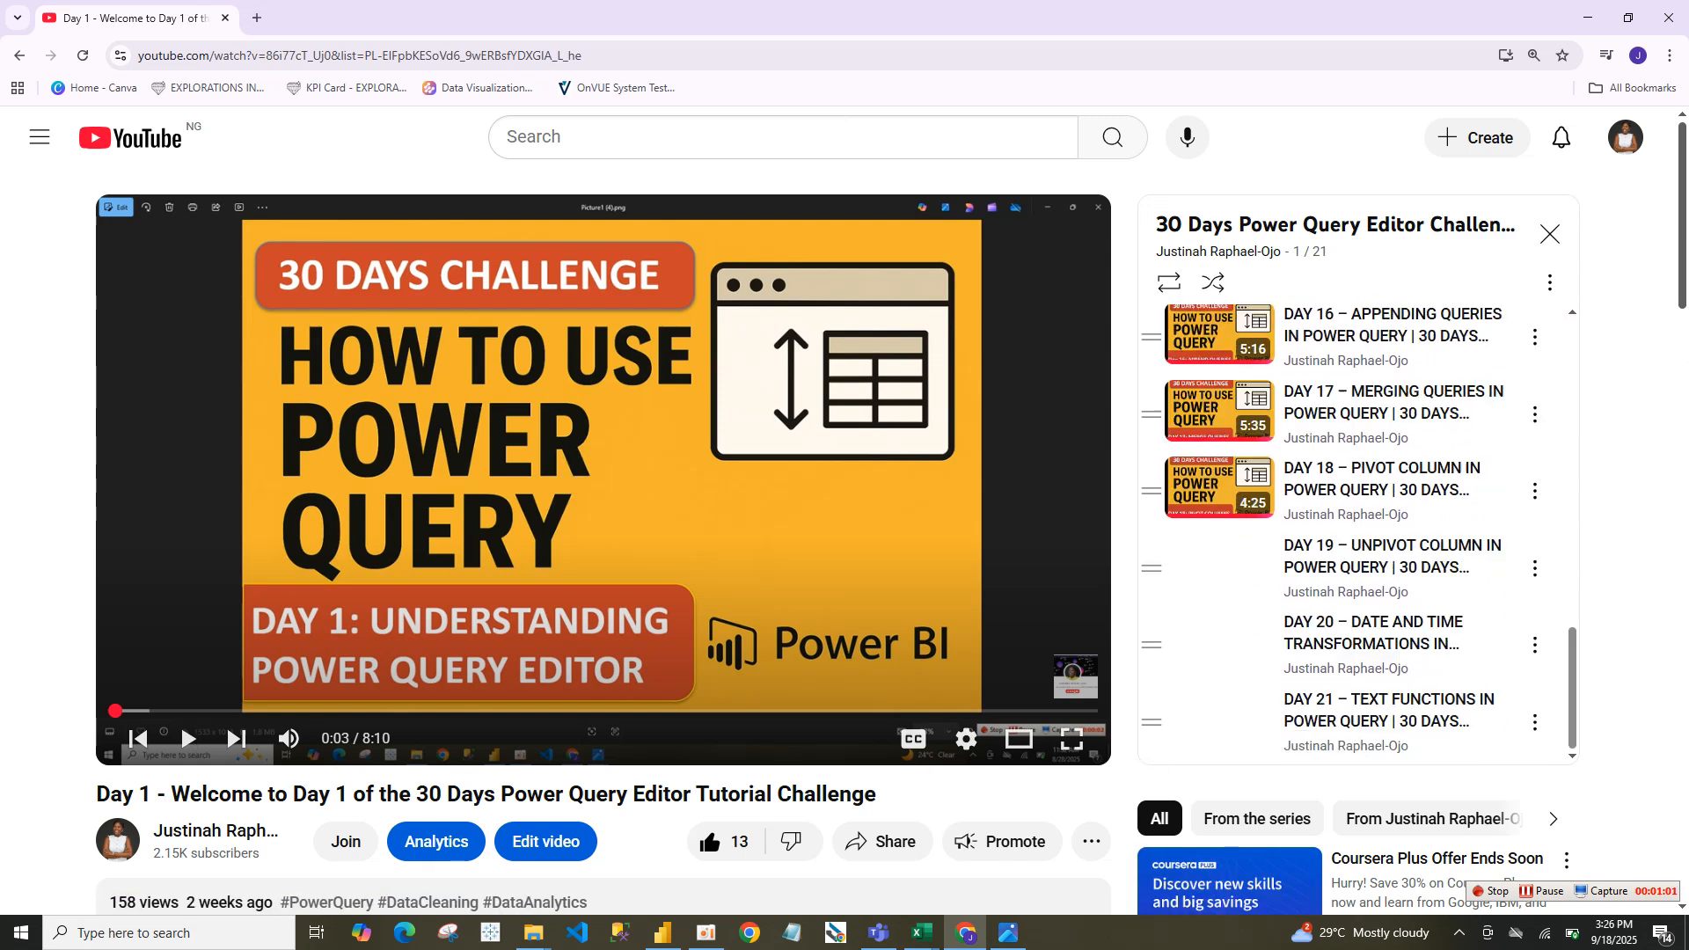
{"action": "scroll", "coordinate": [1354, 528], "scroll_direction": "up", "scroll_amount": 4}
{"action": "scroll", "coordinate": [1354, 528], "scroll_direction": "up", "scroll_amount": 10}
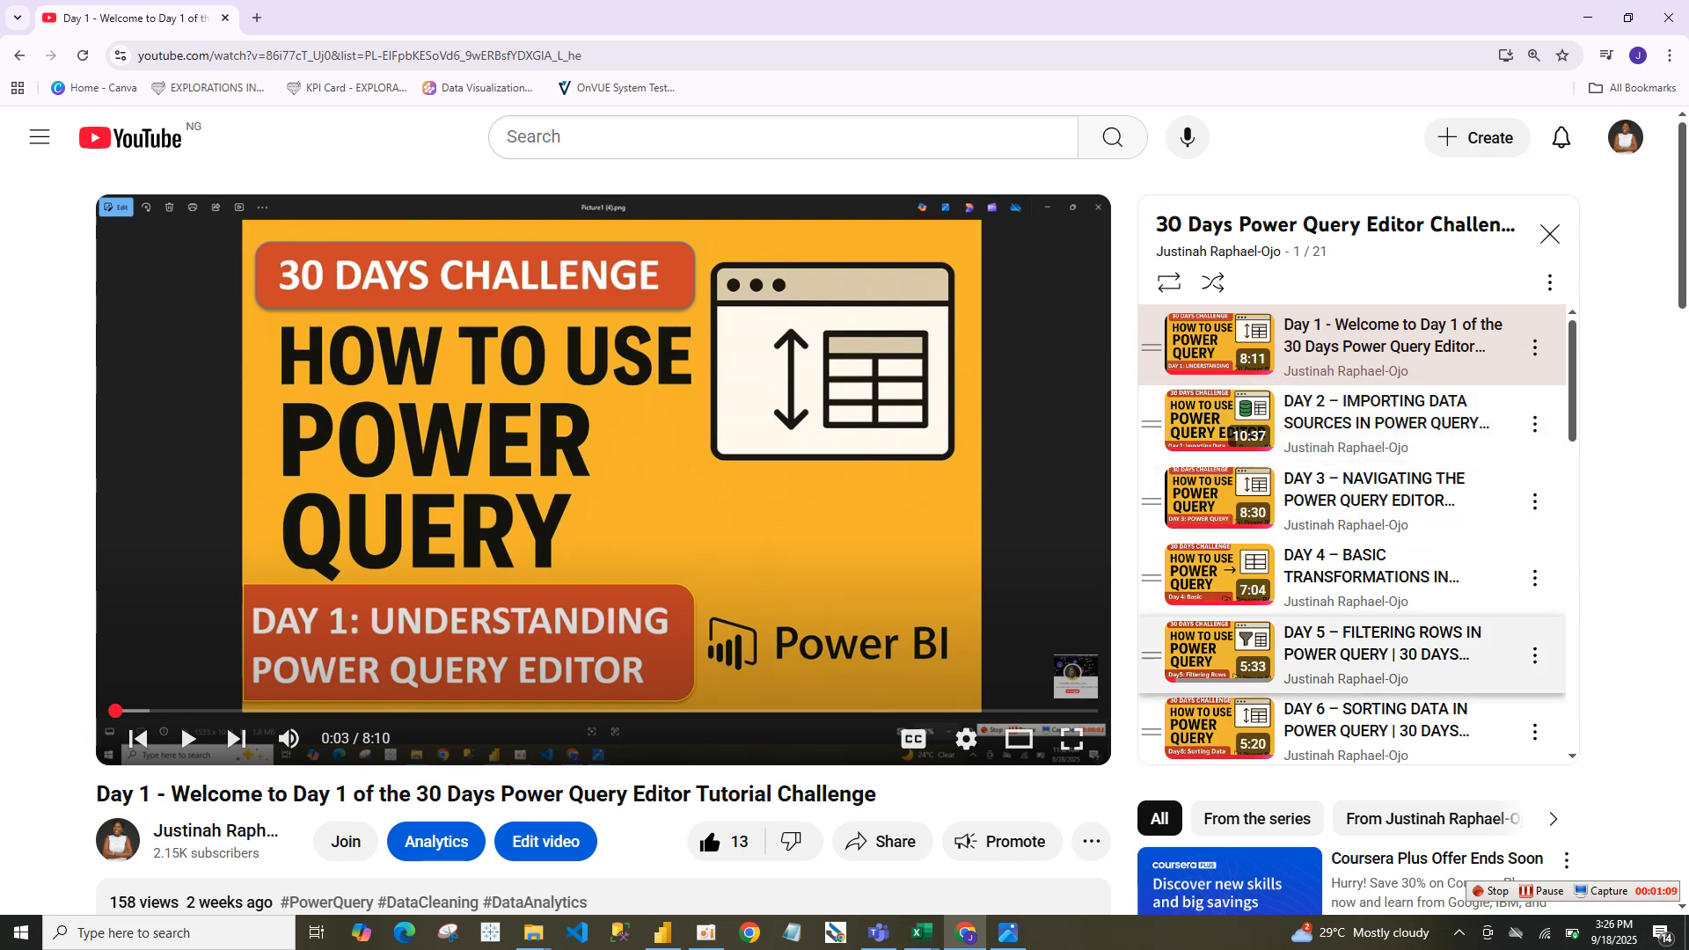
Bring up the Day 30 title image, and switch to the case 2 workbook in Excel to examine its project data.
{"action": "left_click", "coordinate": [1008, 932]}
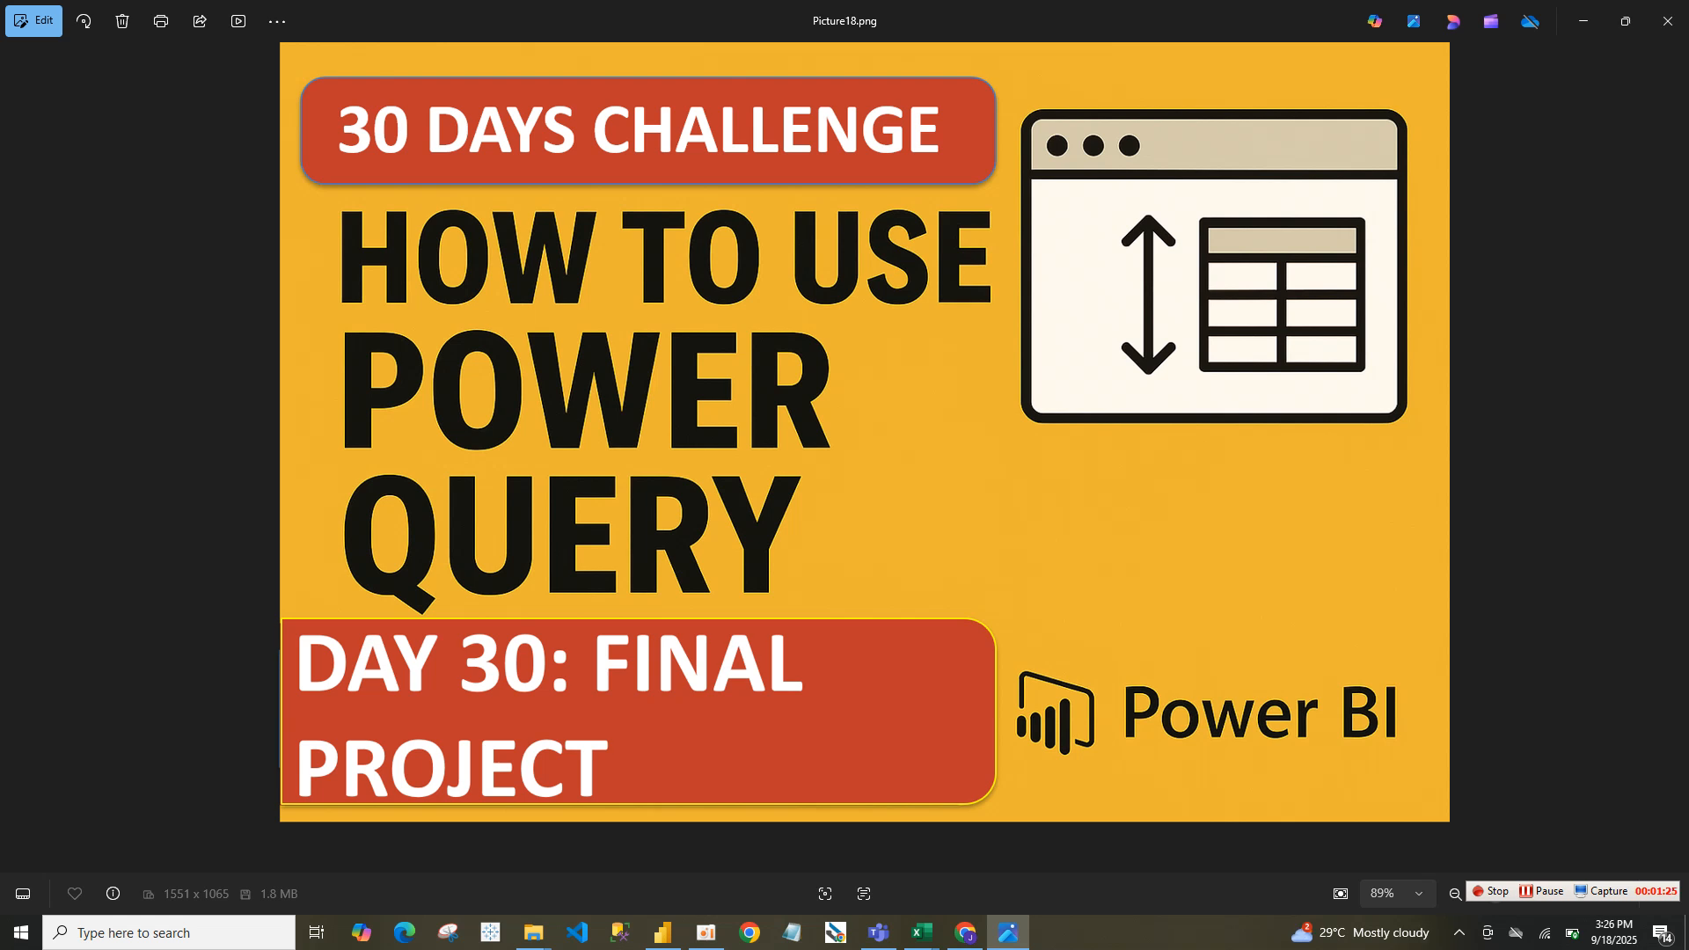
{"action": "mouse_move", "coordinate": [921, 933]}
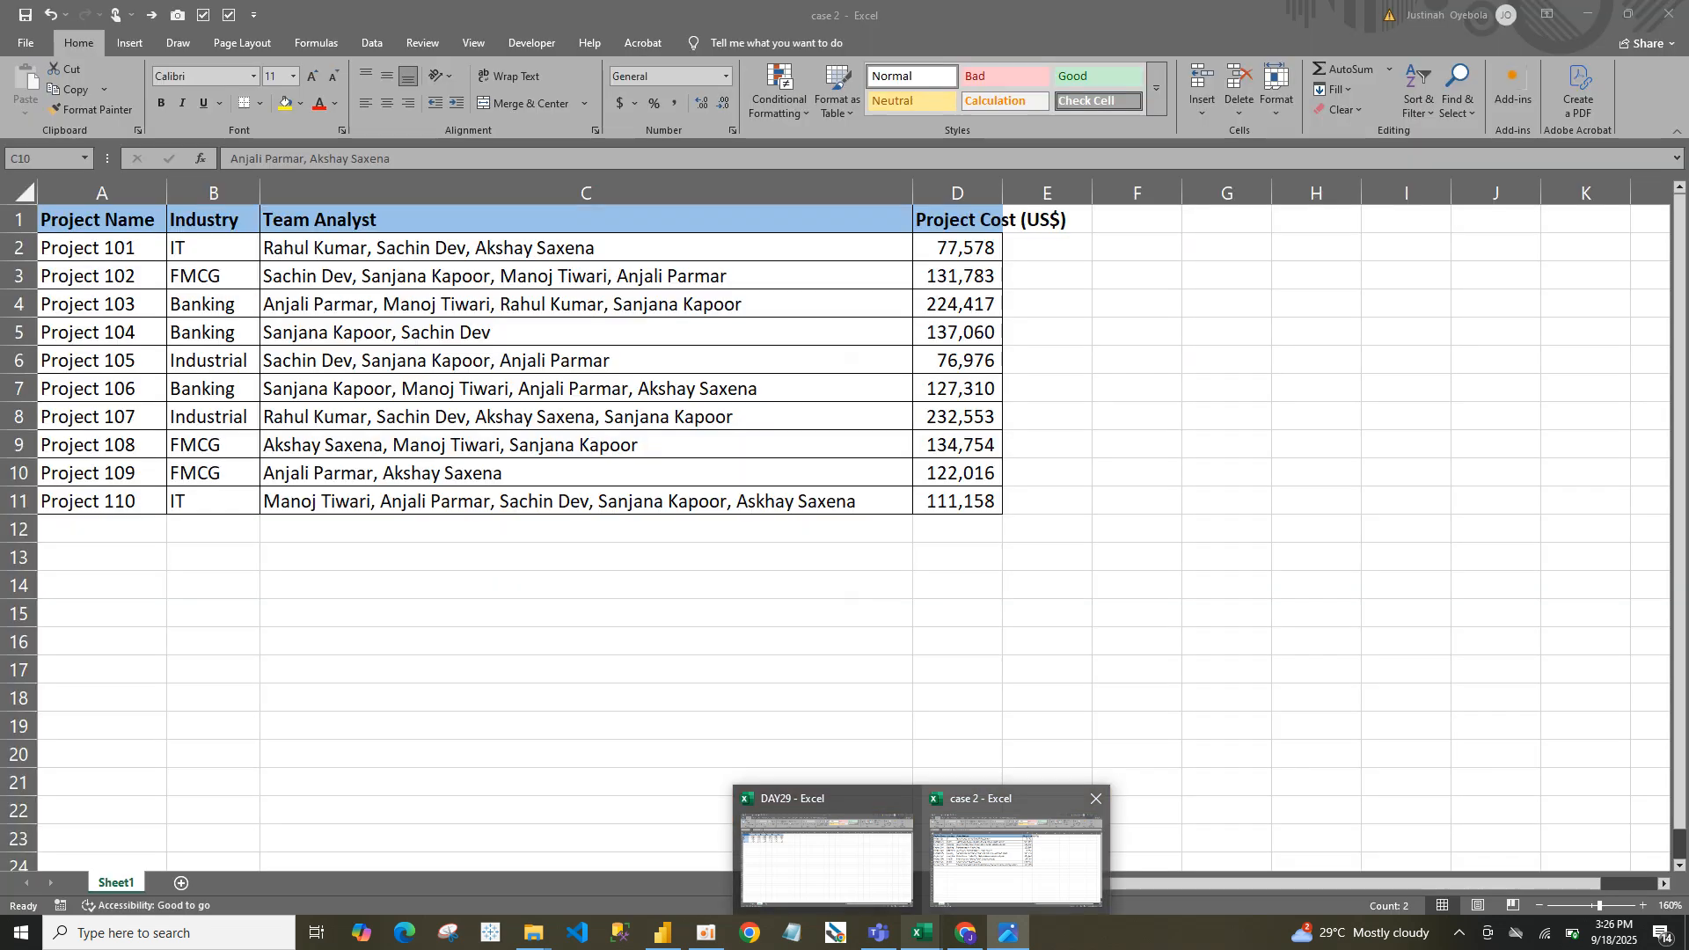
{"action": "left_click", "coordinate": [1016, 853]}
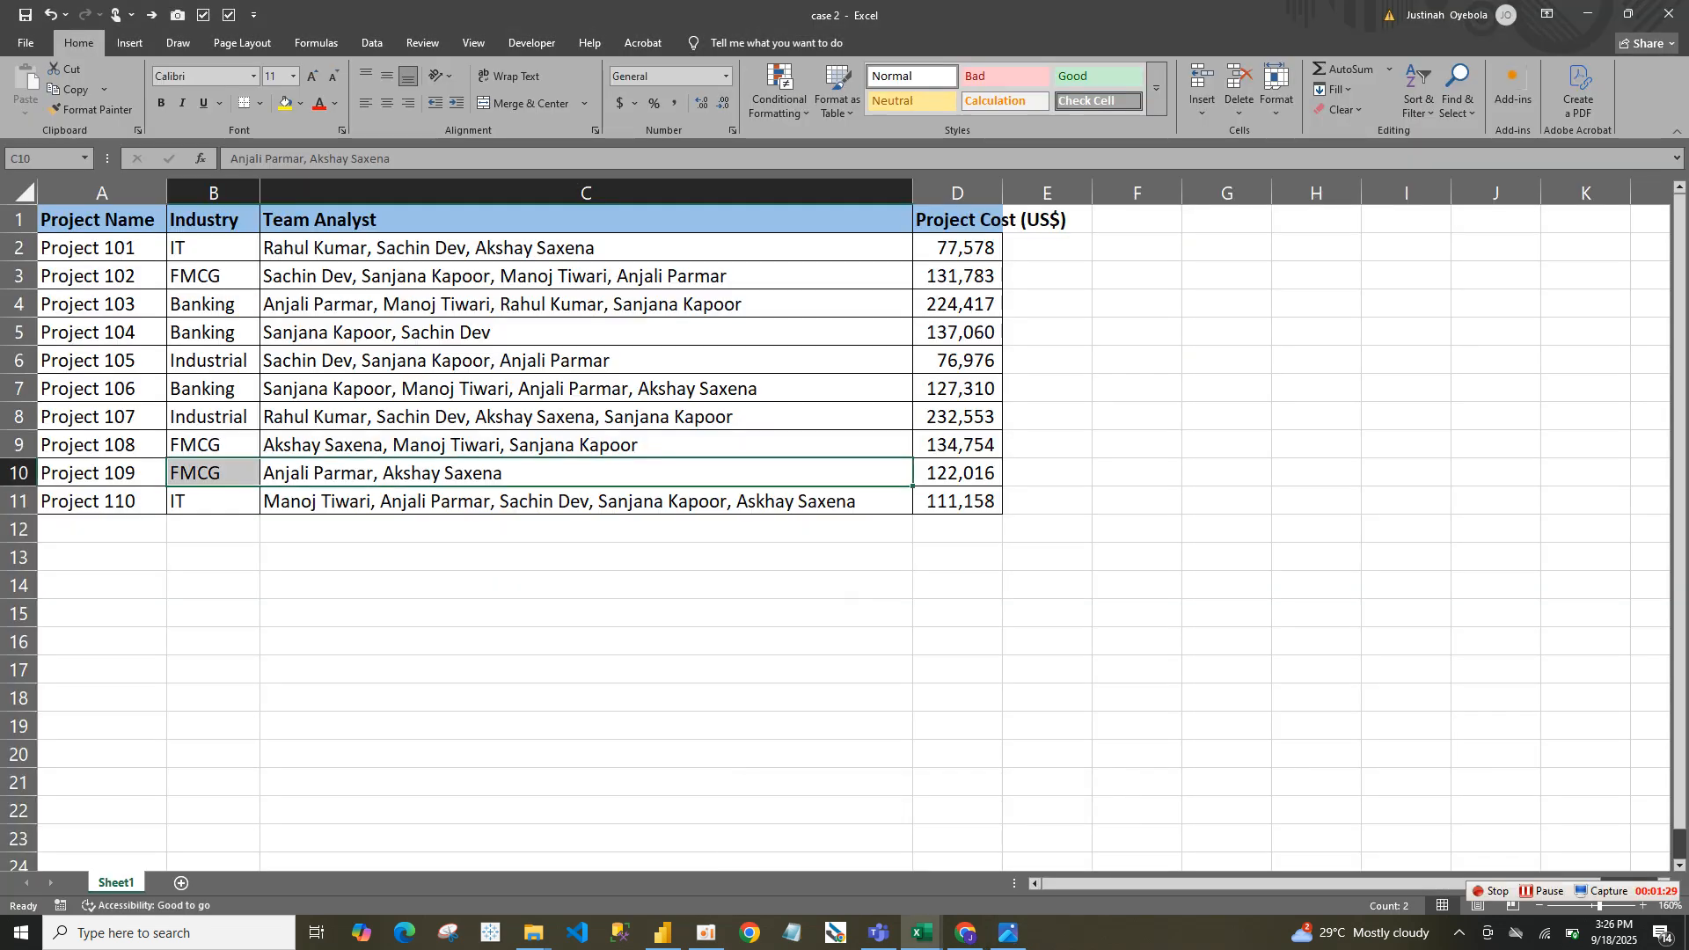
{"action": "left_click", "coordinate": [585, 529]}
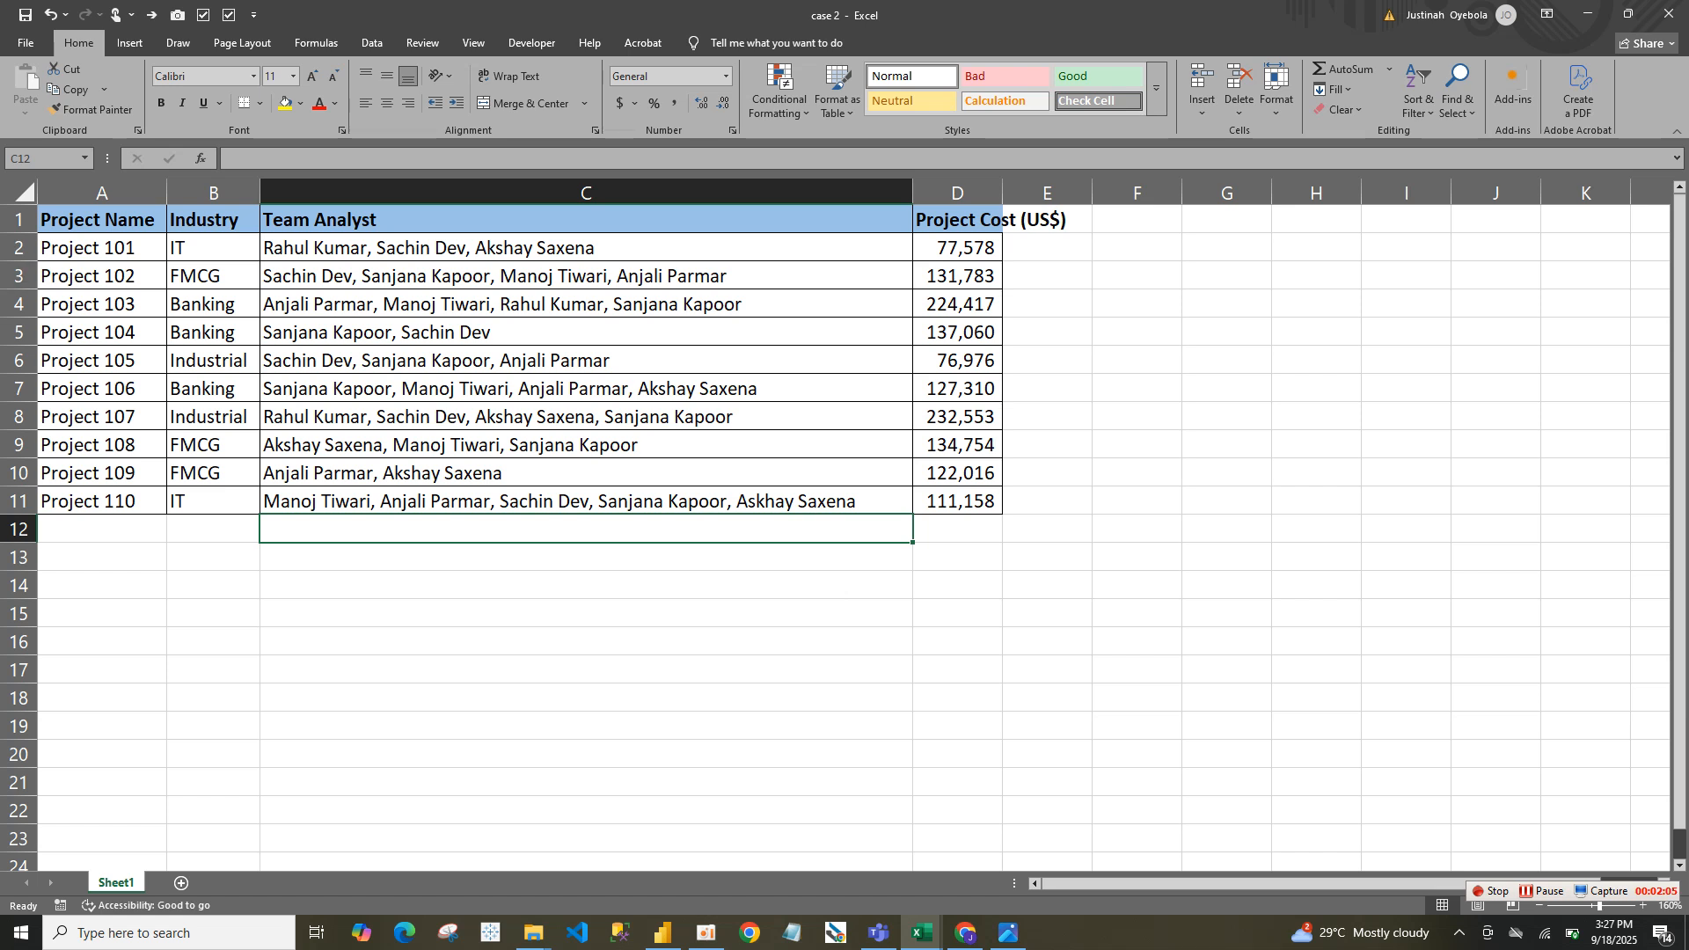
{"action": "left_click", "coordinate": [686, 839]}
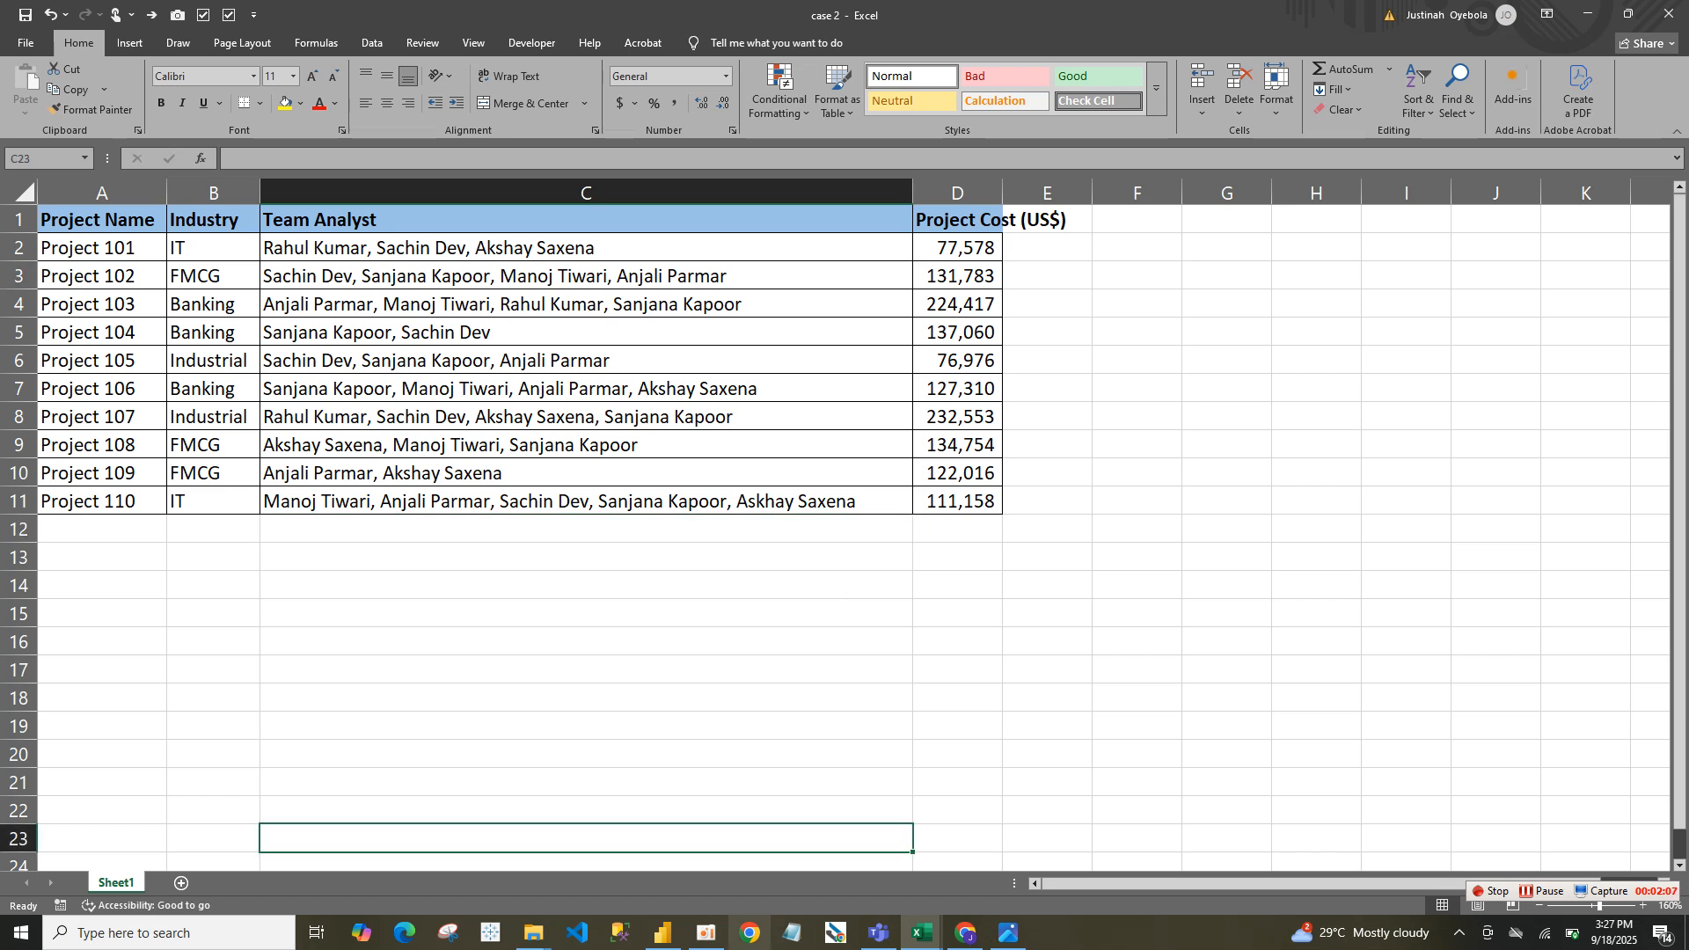
Switch to Power BI Desktop and start importing data from an Excel file.
{"action": "left_click", "coordinate": [663, 932]}
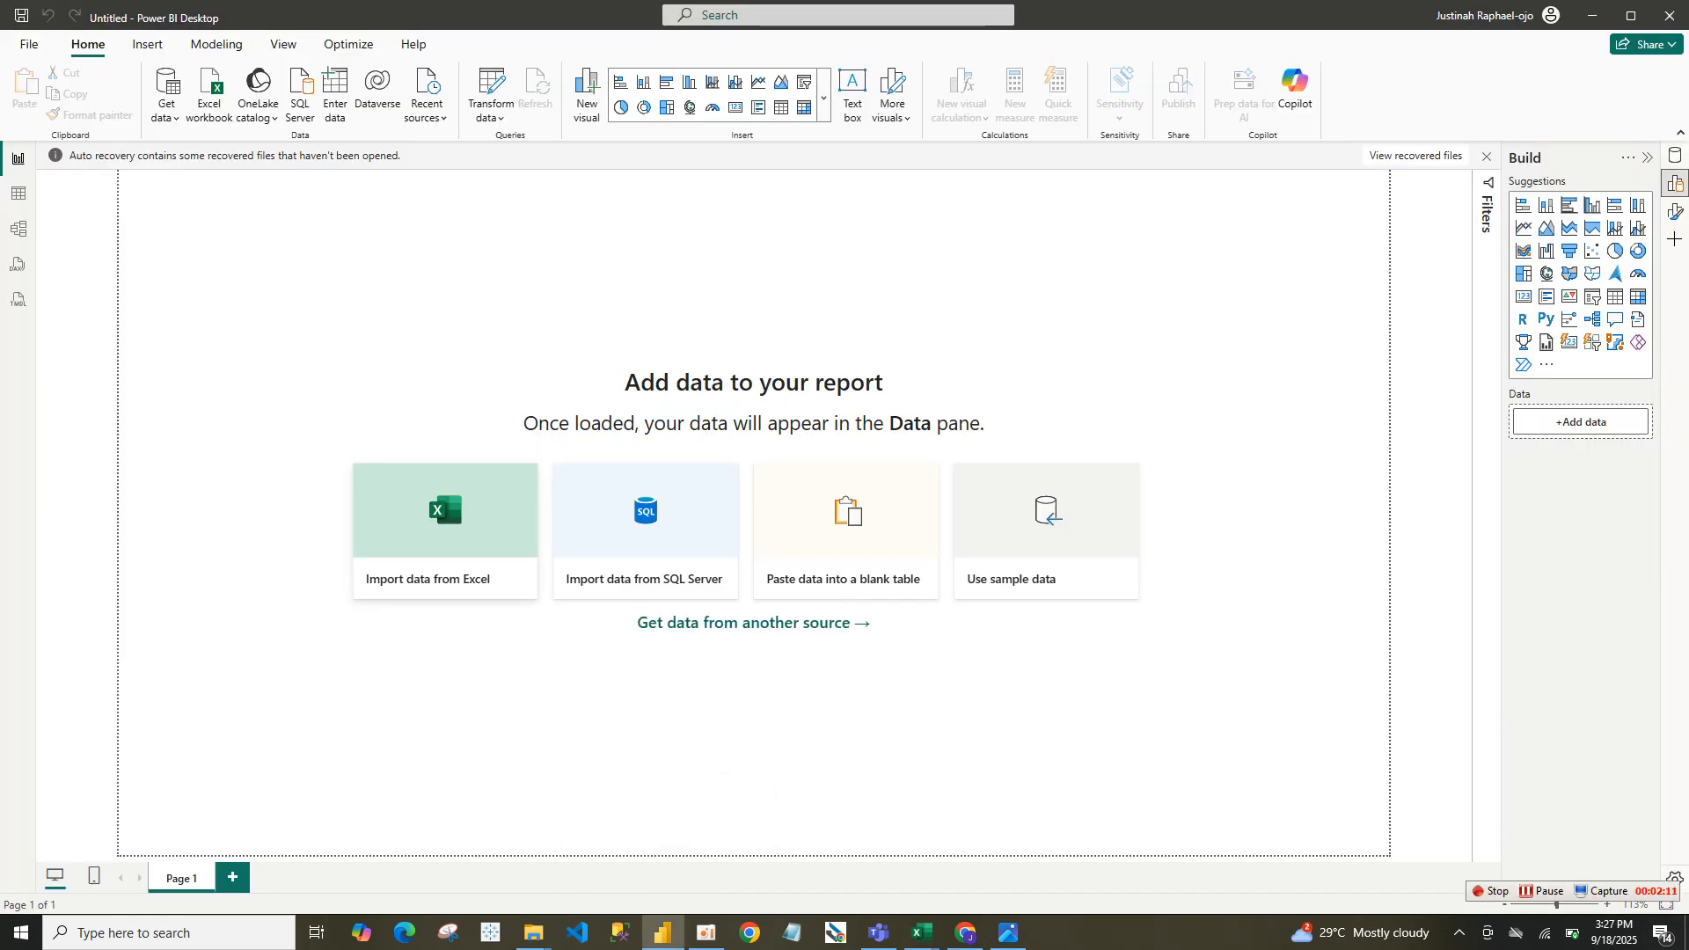
{"action": "left_click", "coordinate": [445, 531]}
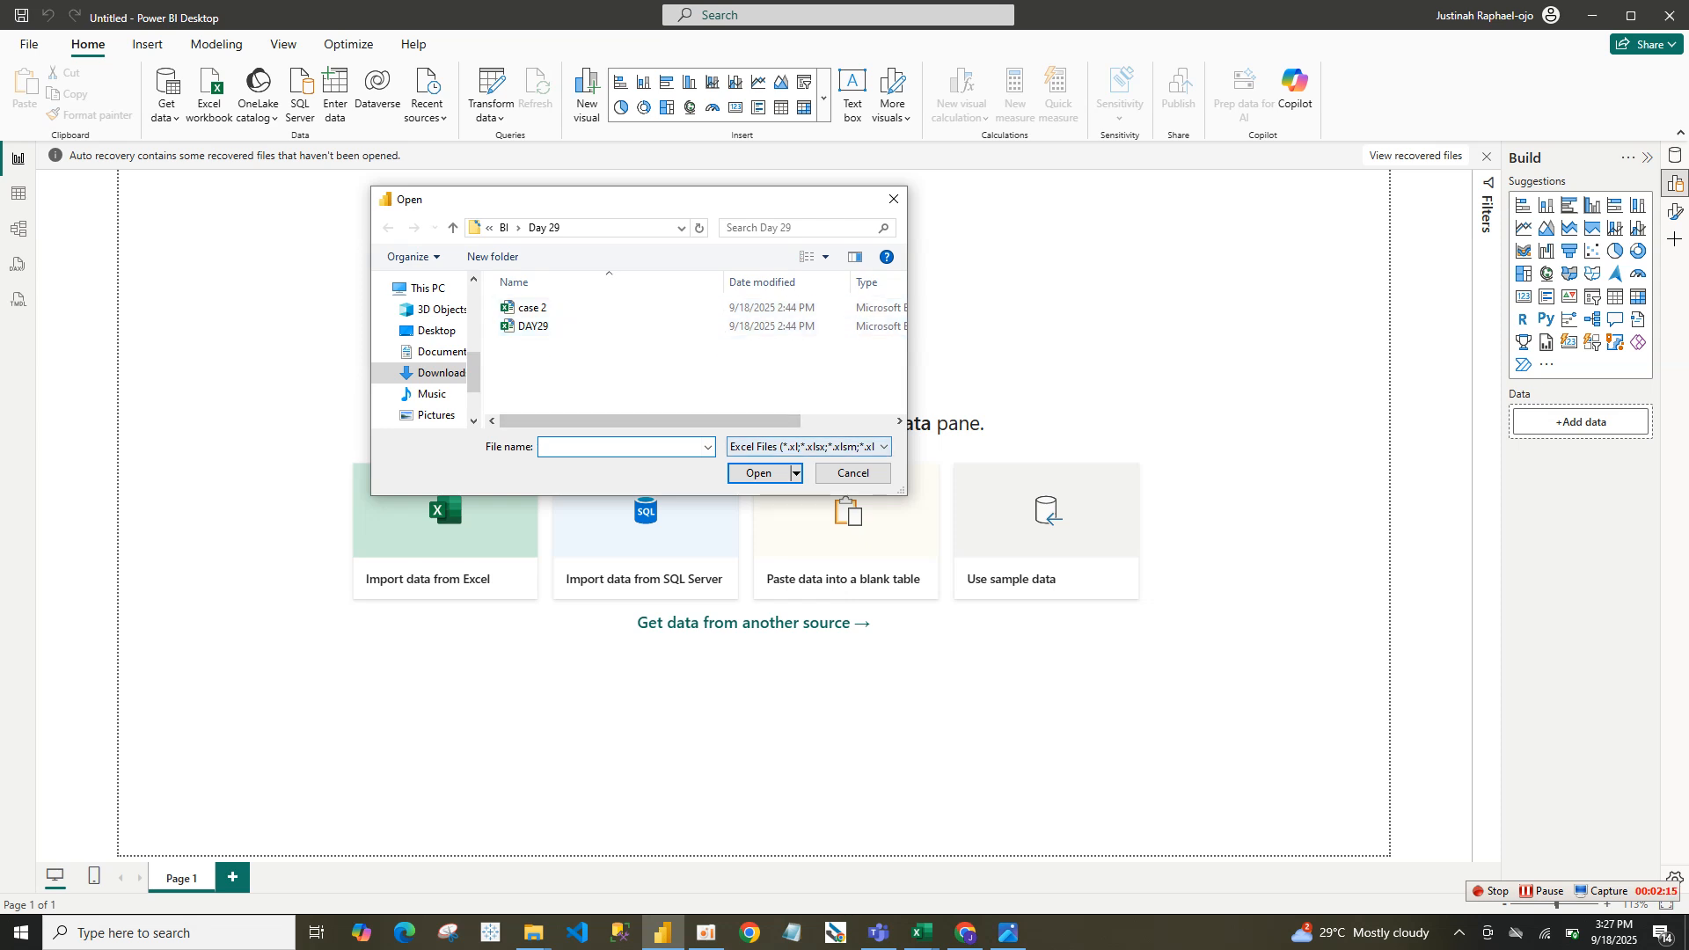
Change the file type filter to All Files and set it back to Excel Files.
{"action": "left_click", "coordinate": [883, 446]}
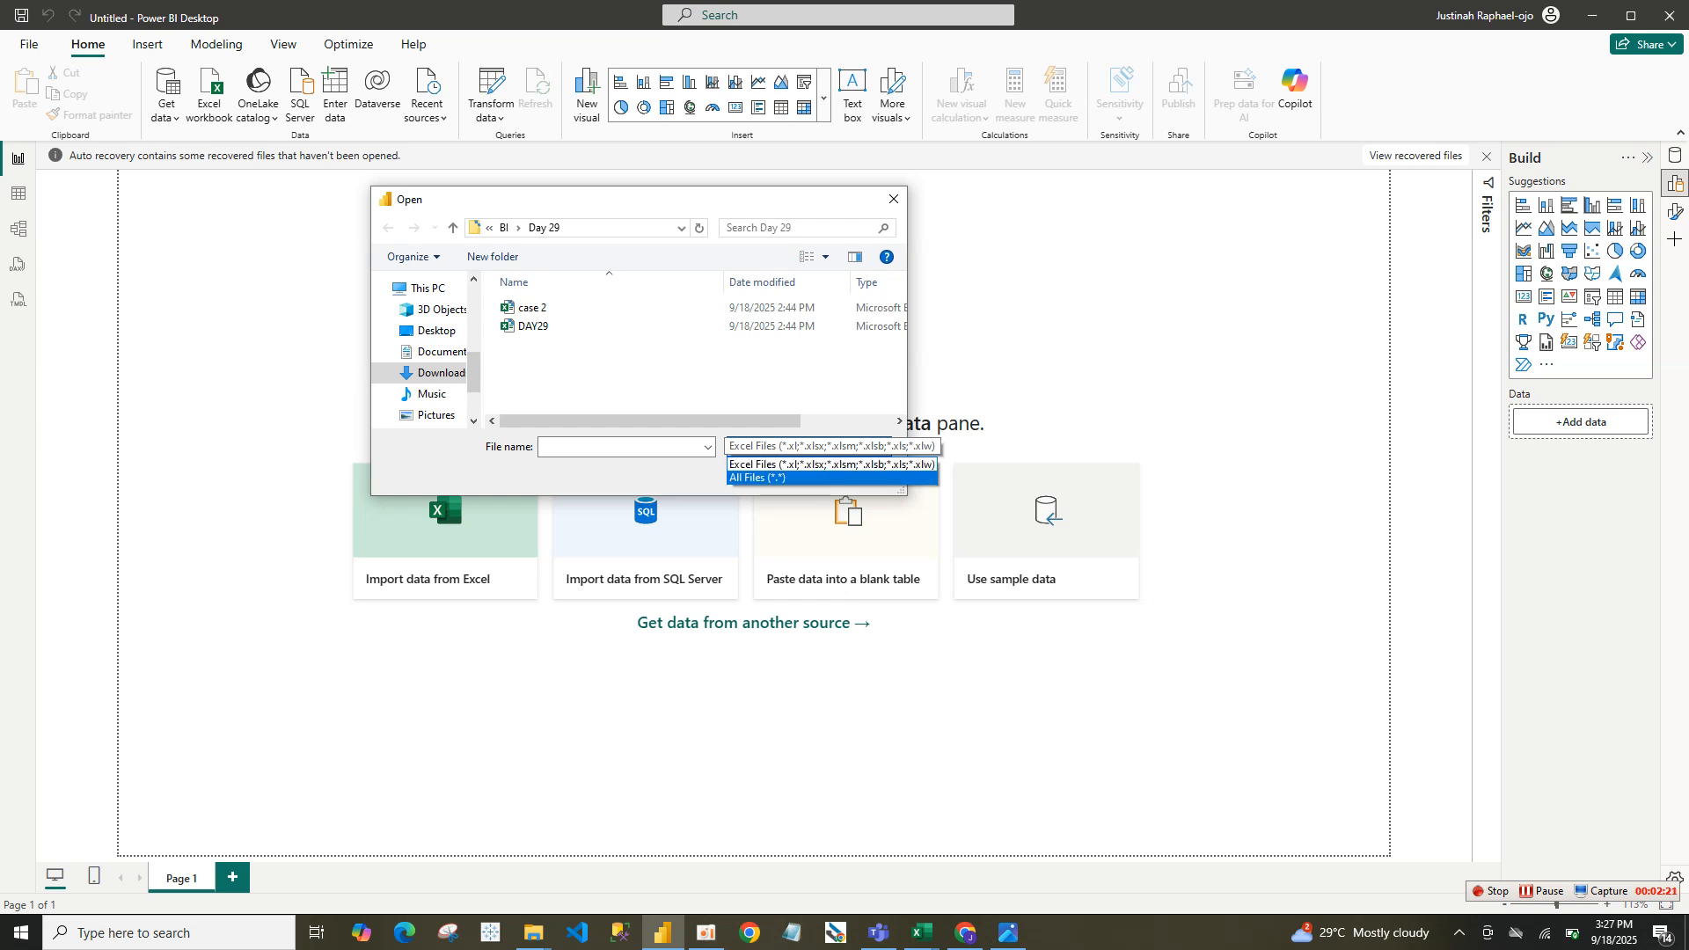
{"action": "left_click", "coordinate": [794, 464]}
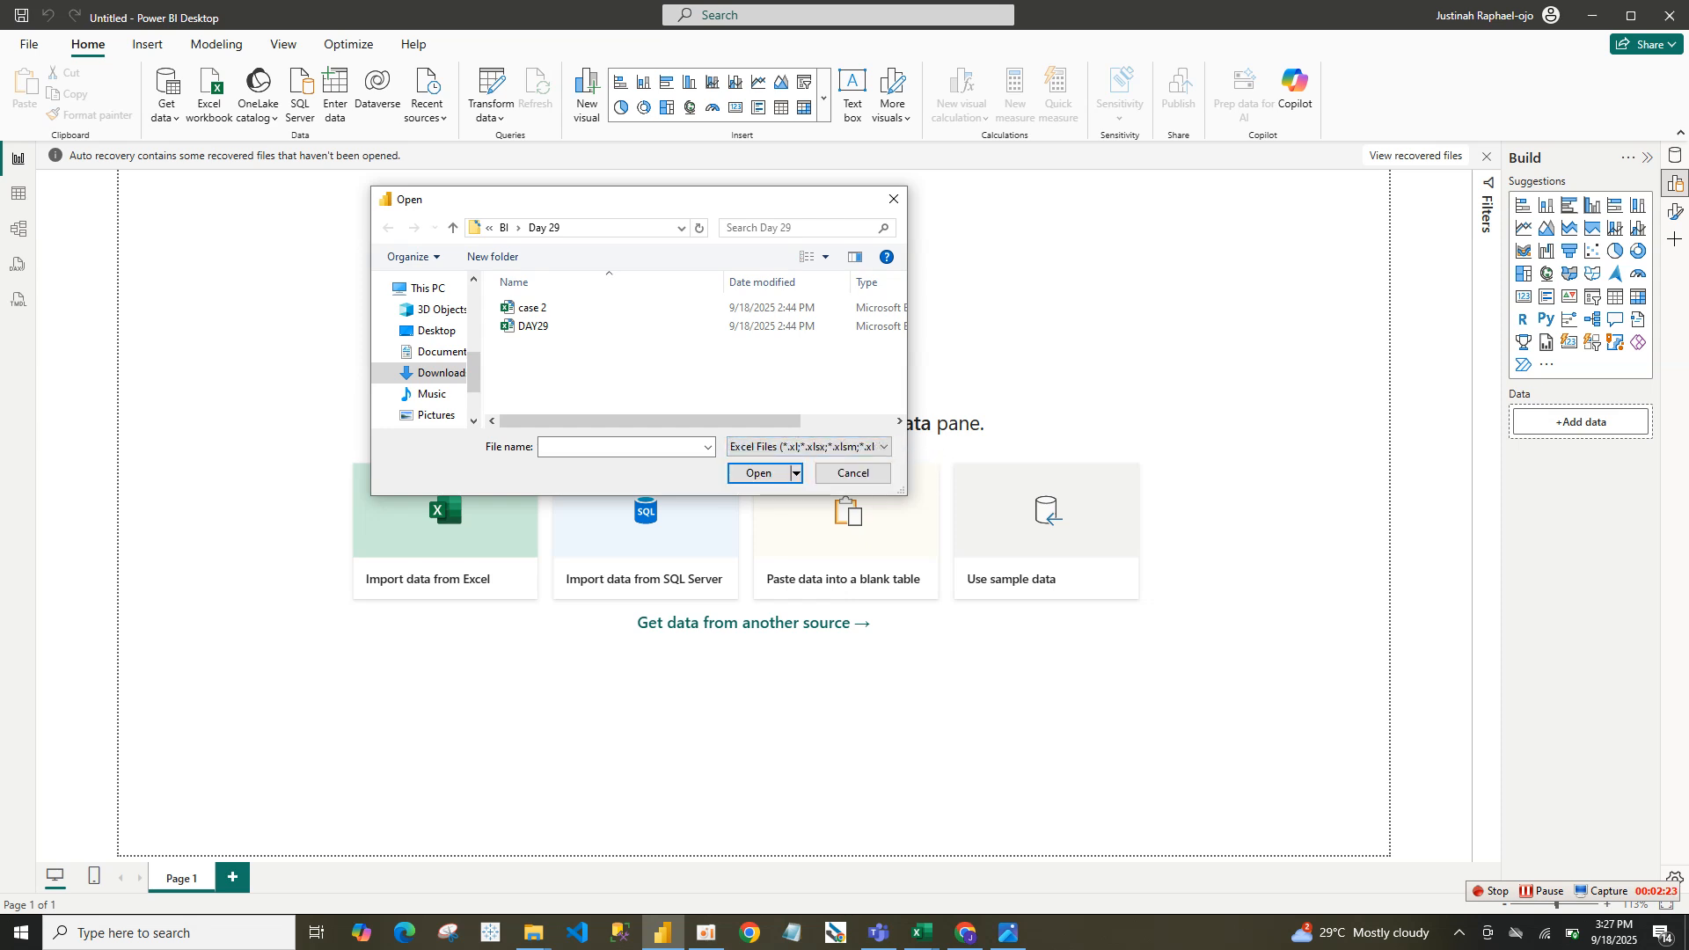
{"action": "left_click", "coordinate": [805, 446]}
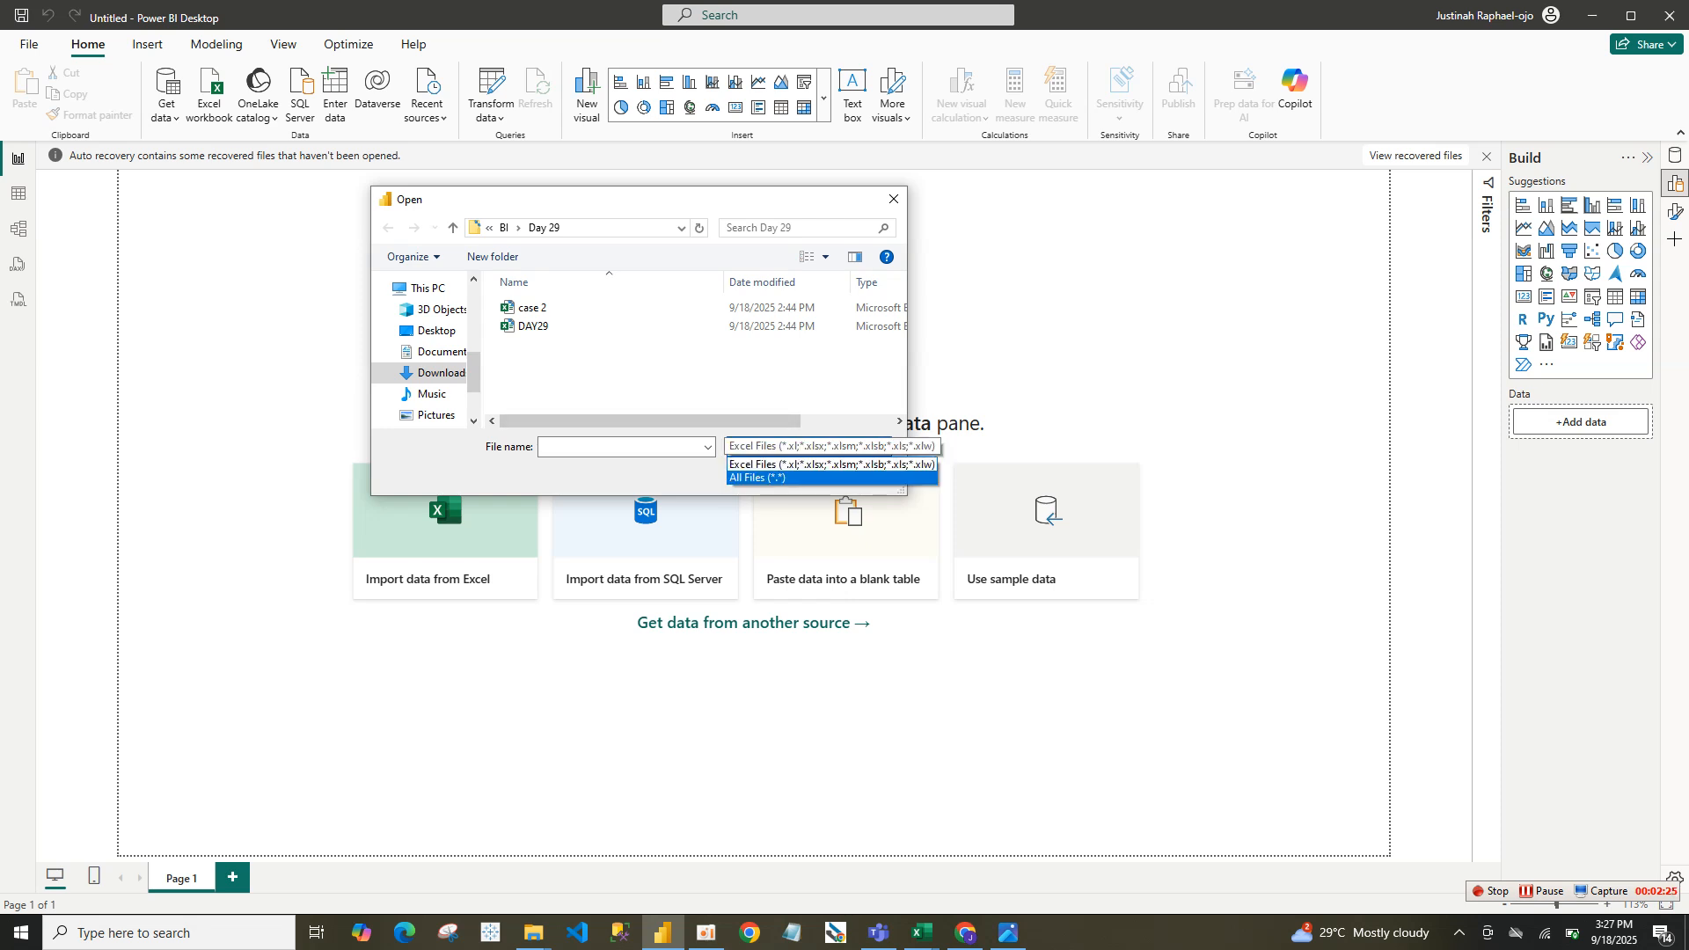
{"action": "left_click", "coordinate": [757, 477]}
{"action": "left_click", "coordinate": [804, 446]}
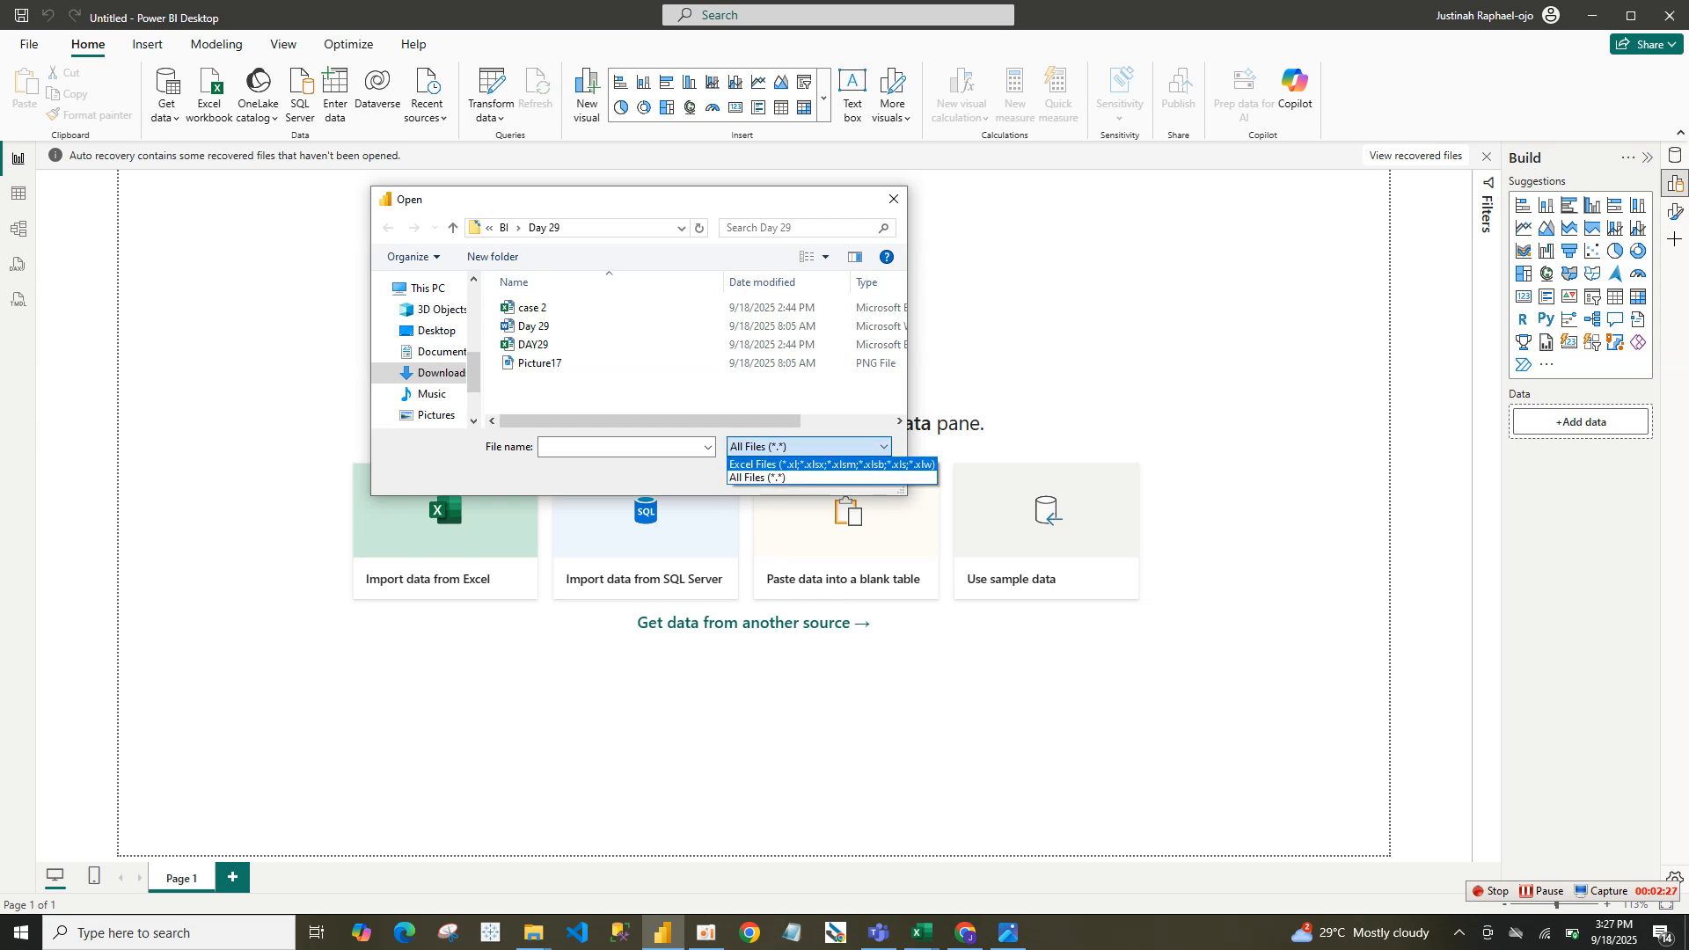
{"action": "left_click", "coordinate": [794, 464]}
Open the case 2 workbook and bring Sheet1 into the Power Query Editor for transformation.
{"action": "left_click", "coordinate": [532, 308]}
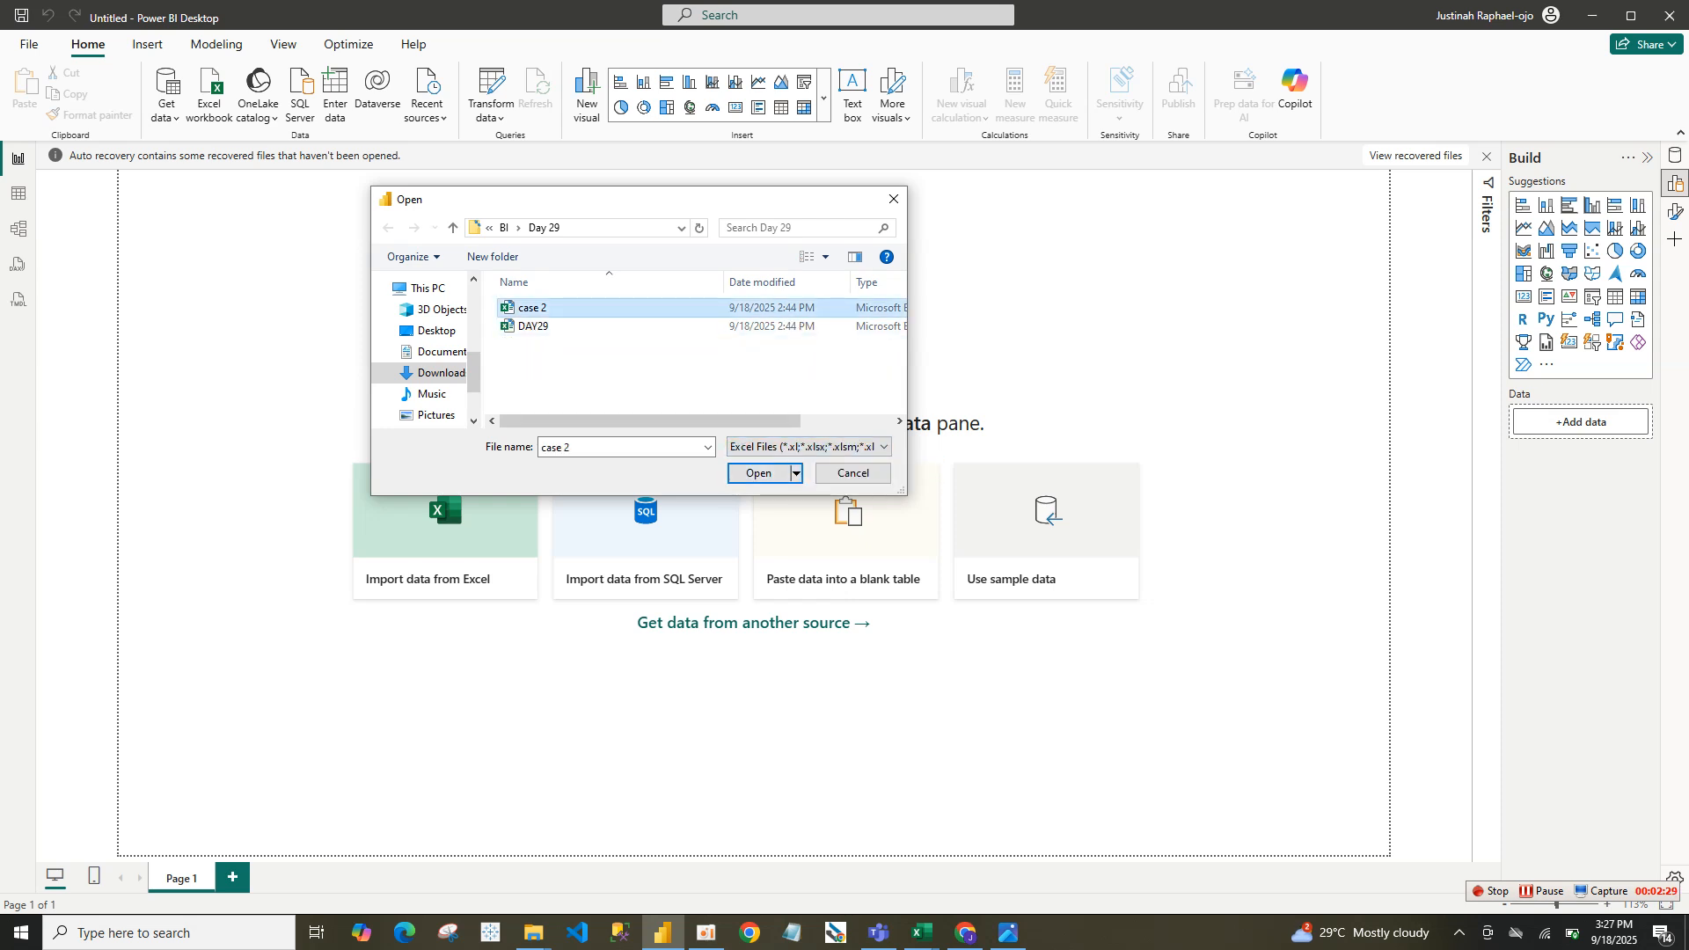
{"action": "key", "text": "Return"}
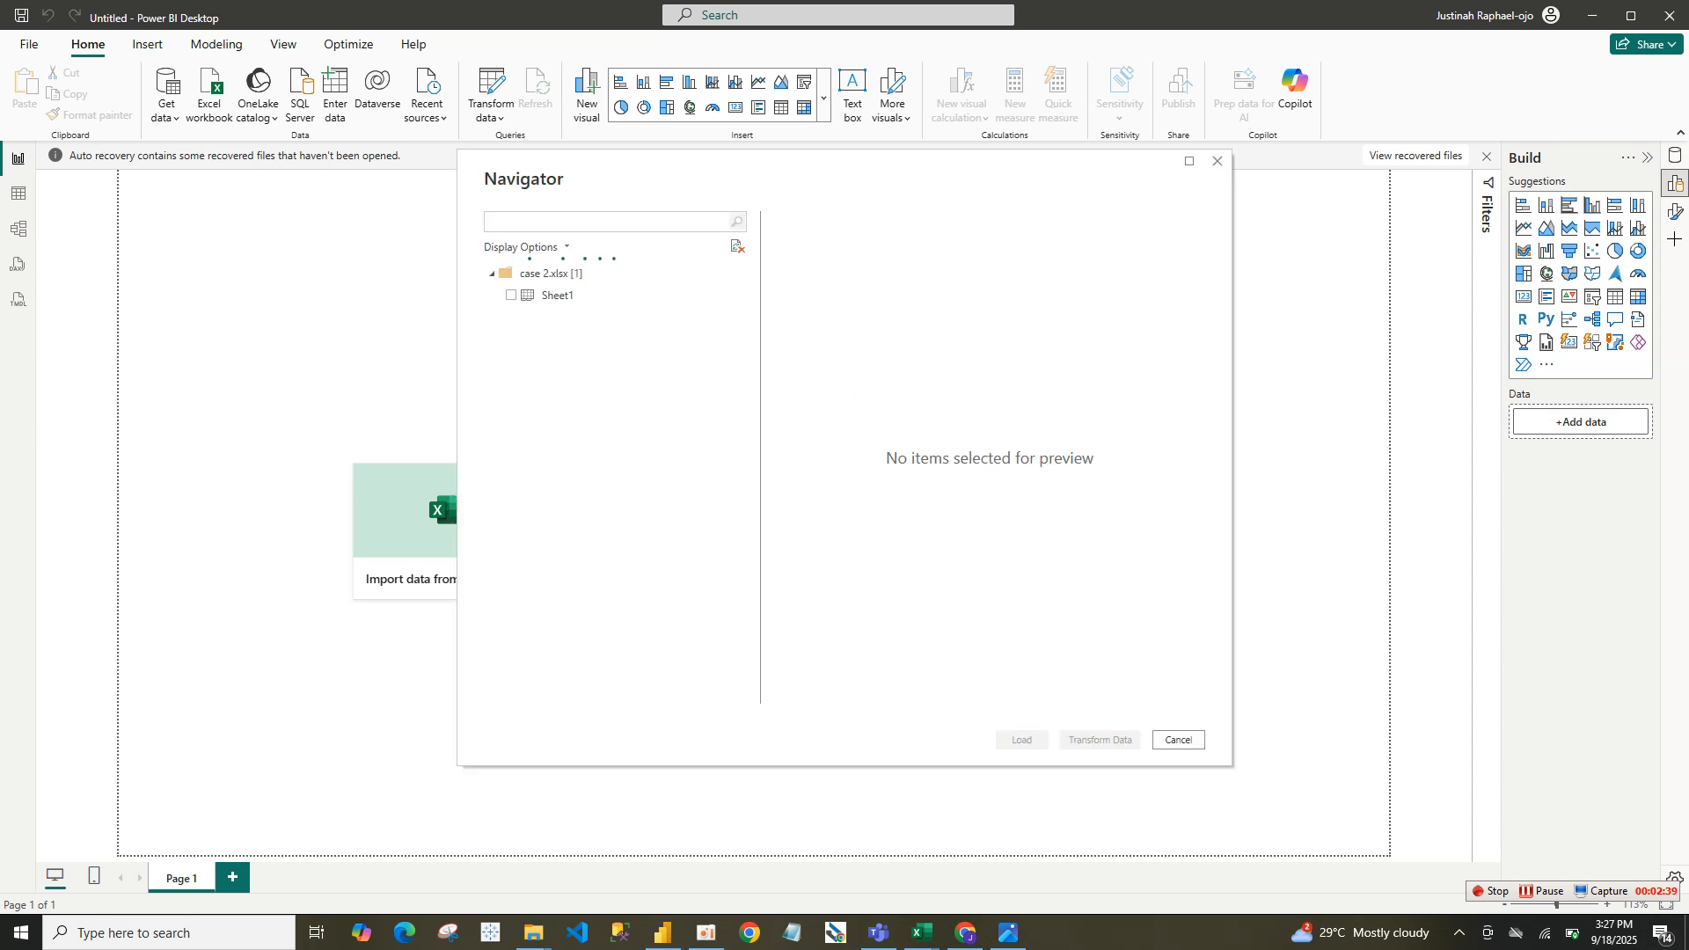
{"action": "left_click", "coordinate": [511, 296]}
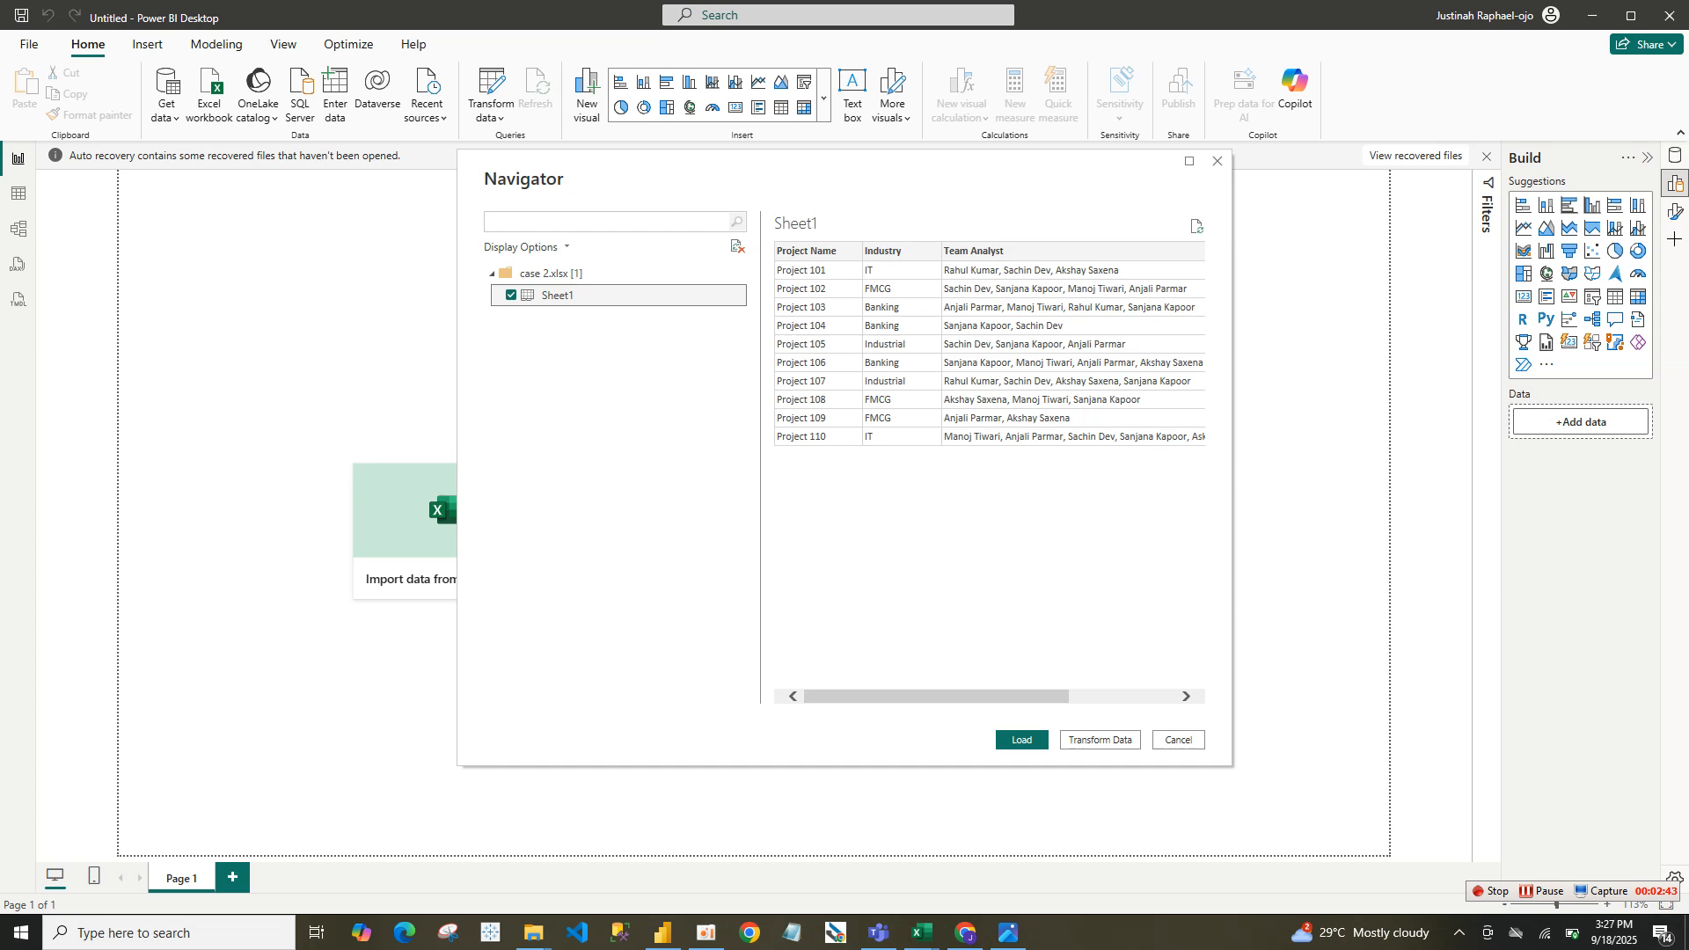
{"action": "left_click", "coordinate": [1101, 740]}
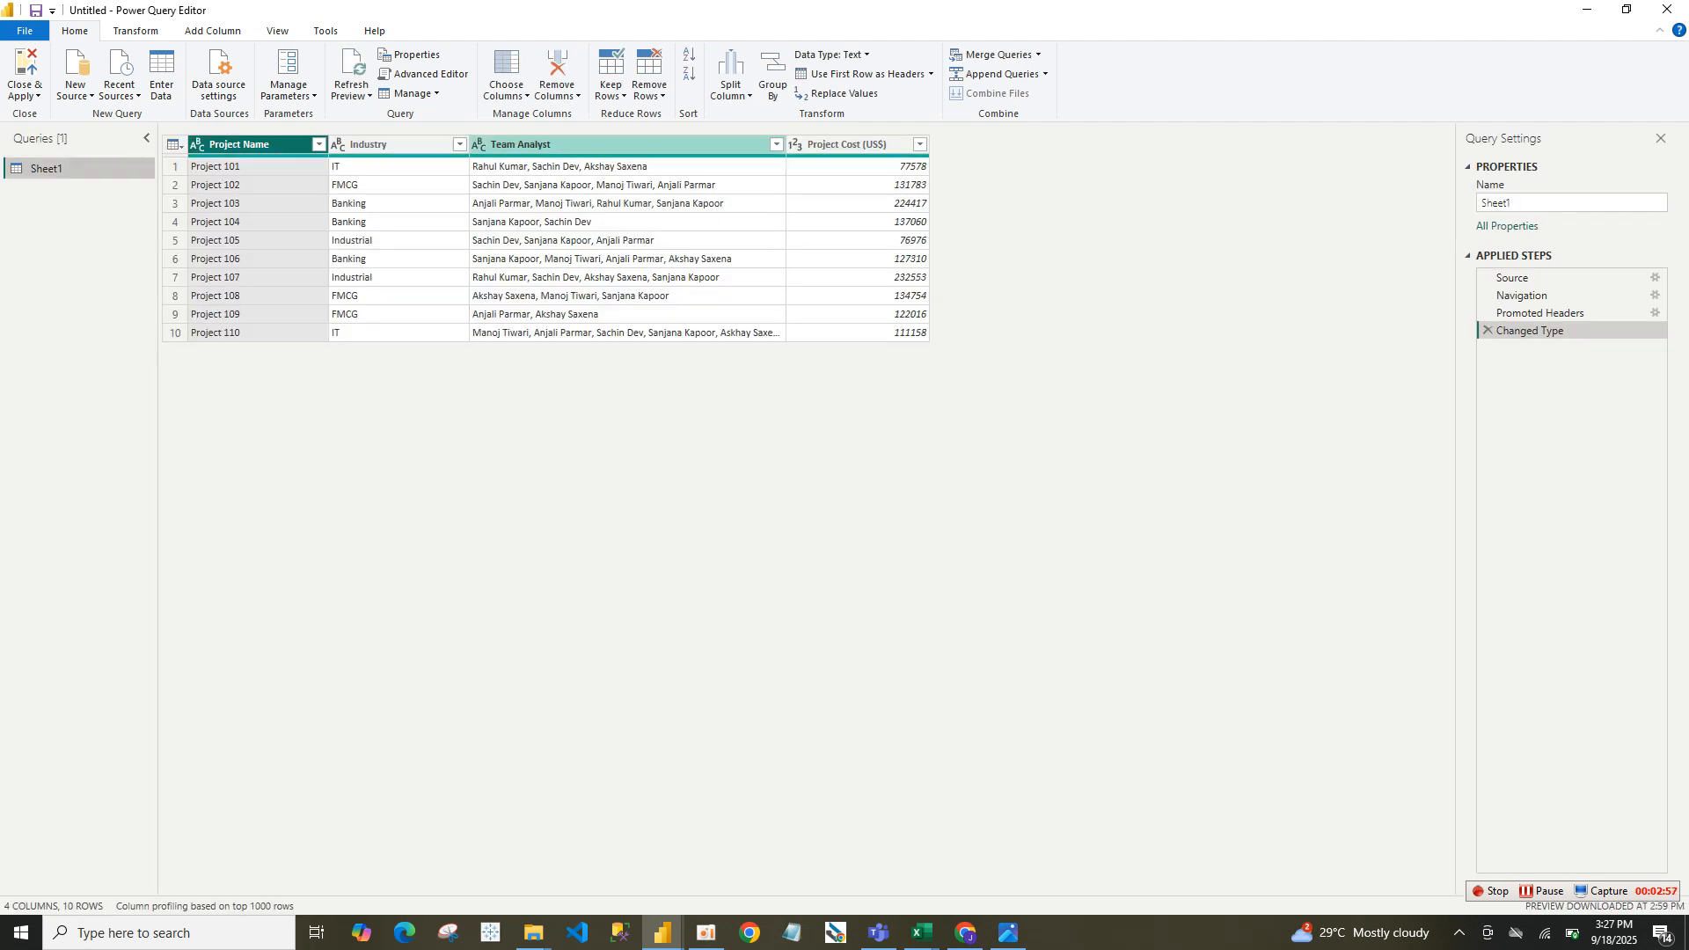
Split the Team Analyst column by the comma delimiter at each occurrence.
{"action": "left_click", "coordinate": [598, 145]}
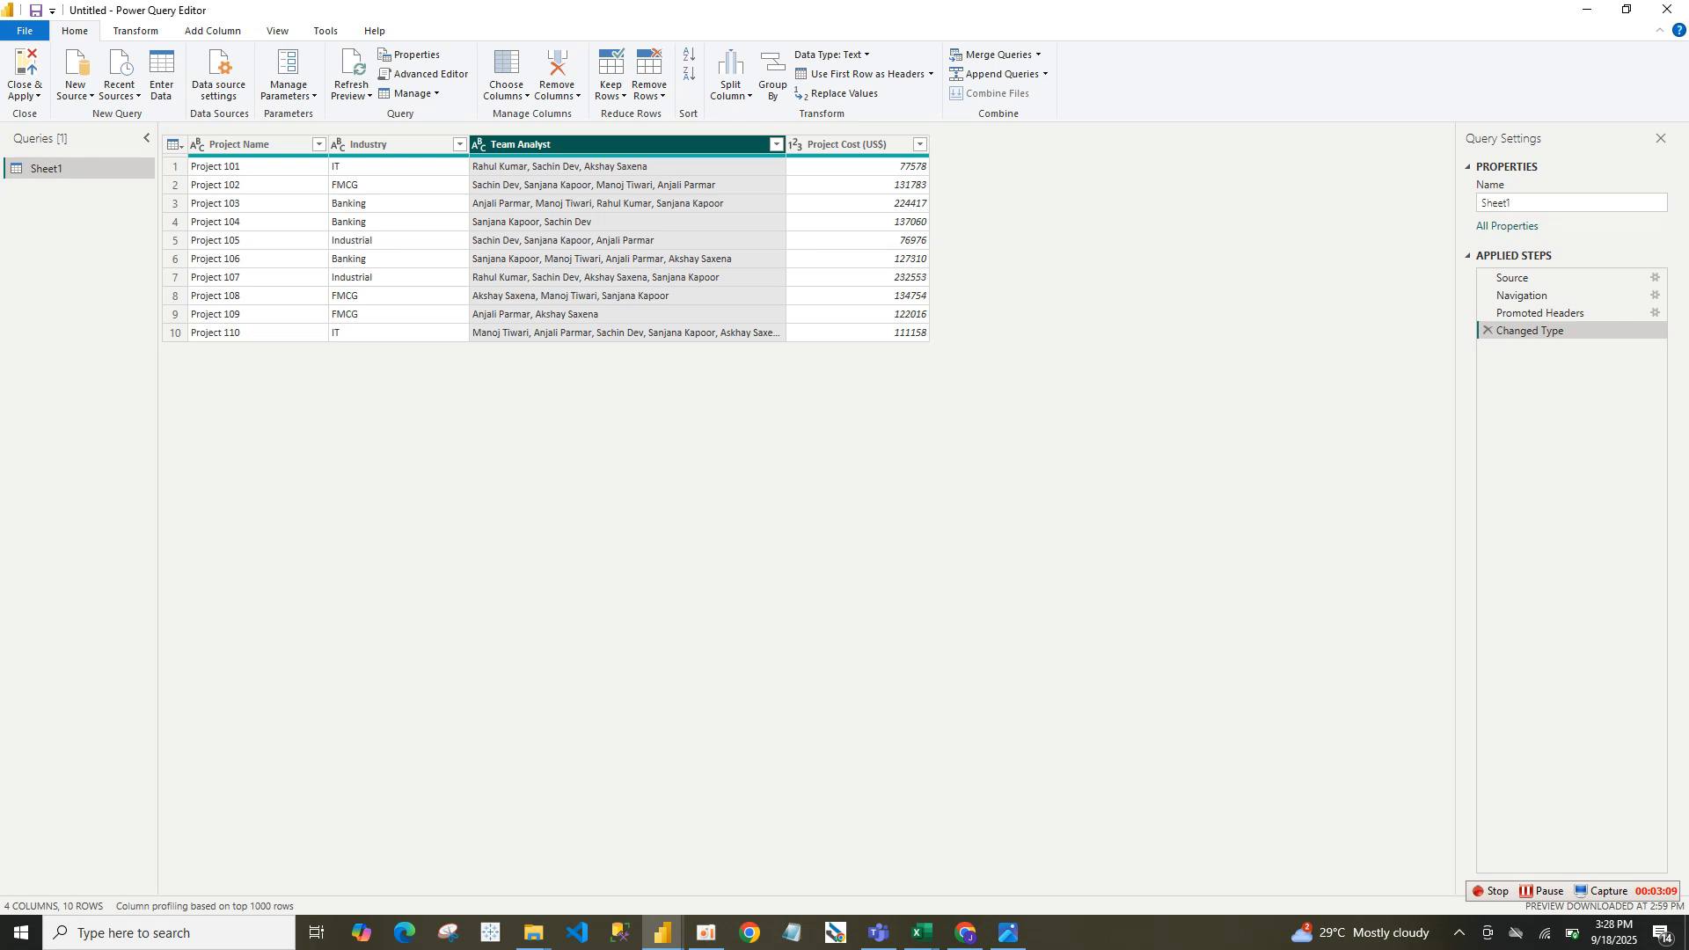
{"action": "left_click", "coordinate": [627, 167]}
{"action": "left_click", "coordinate": [621, 144]}
{"action": "right_click", "coordinate": [588, 146]}
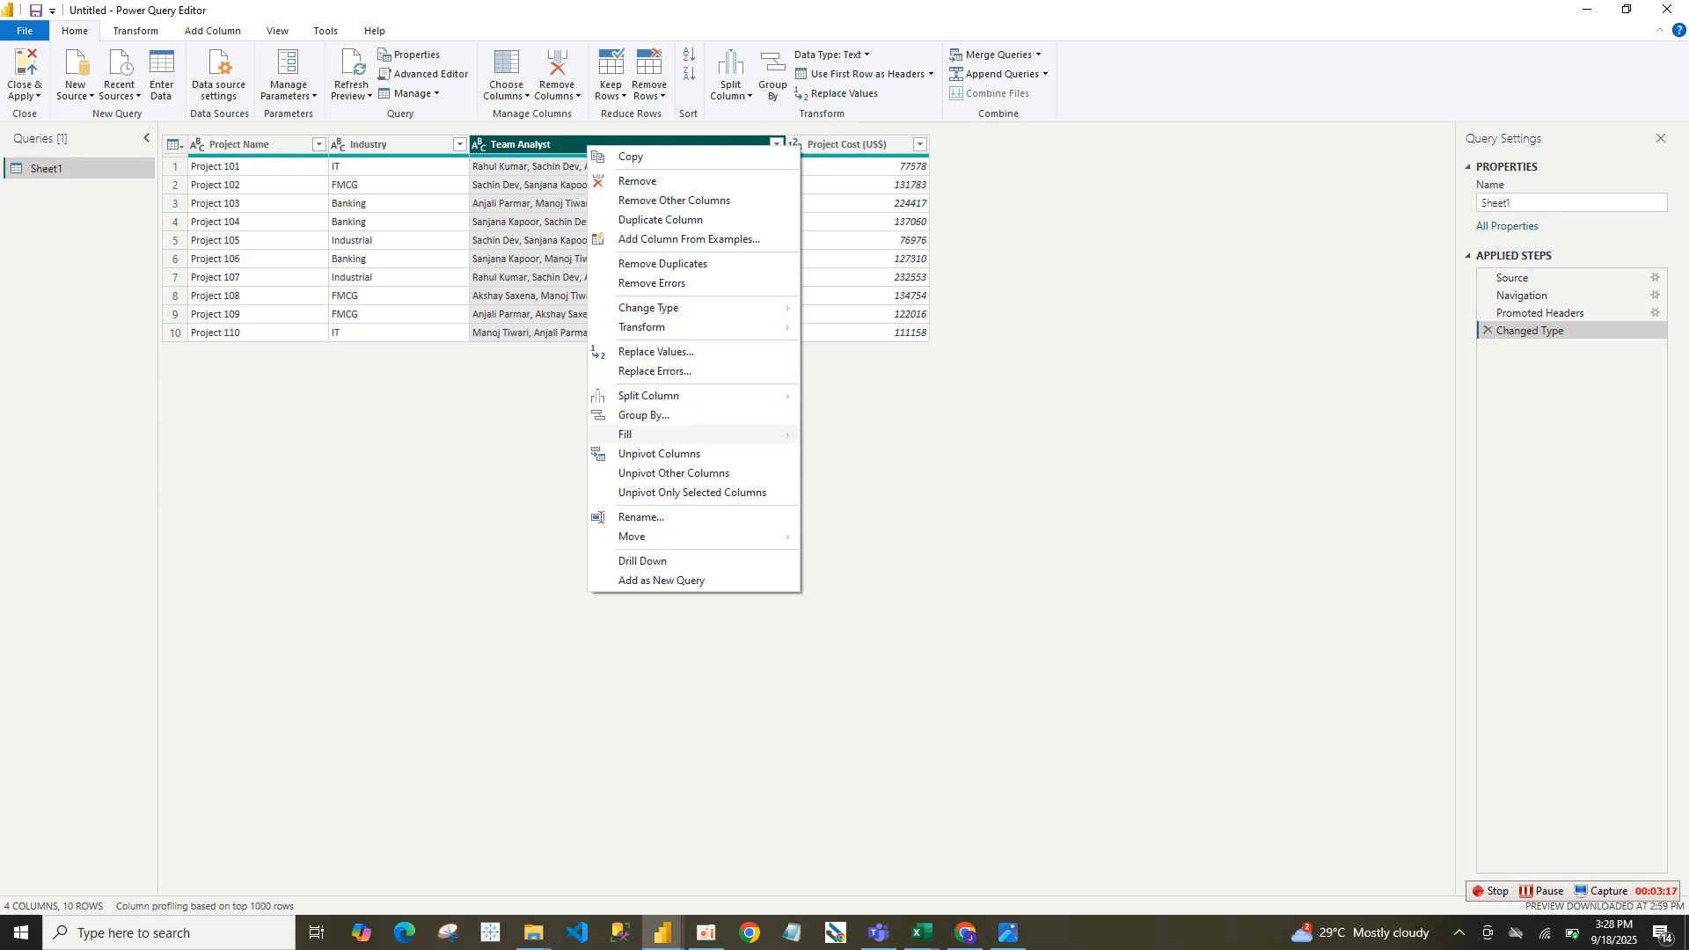
{"action": "mouse_move", "coordinate": [648, 396]}
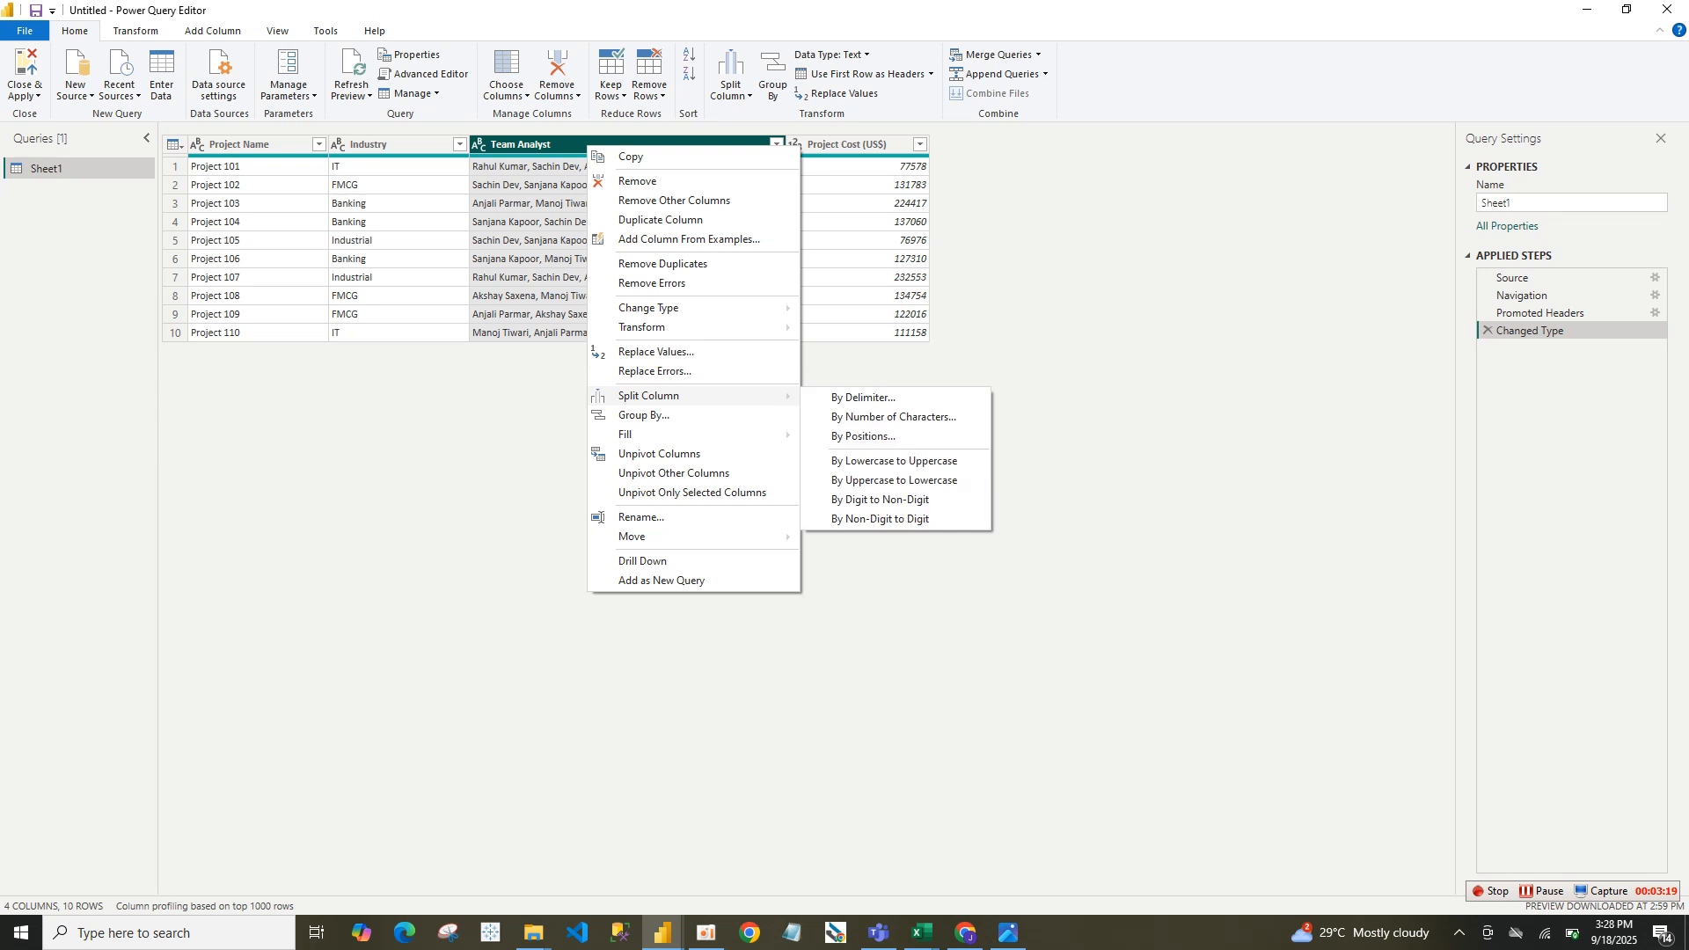
{"action": "left_click", "coordinate": [862, 398]}
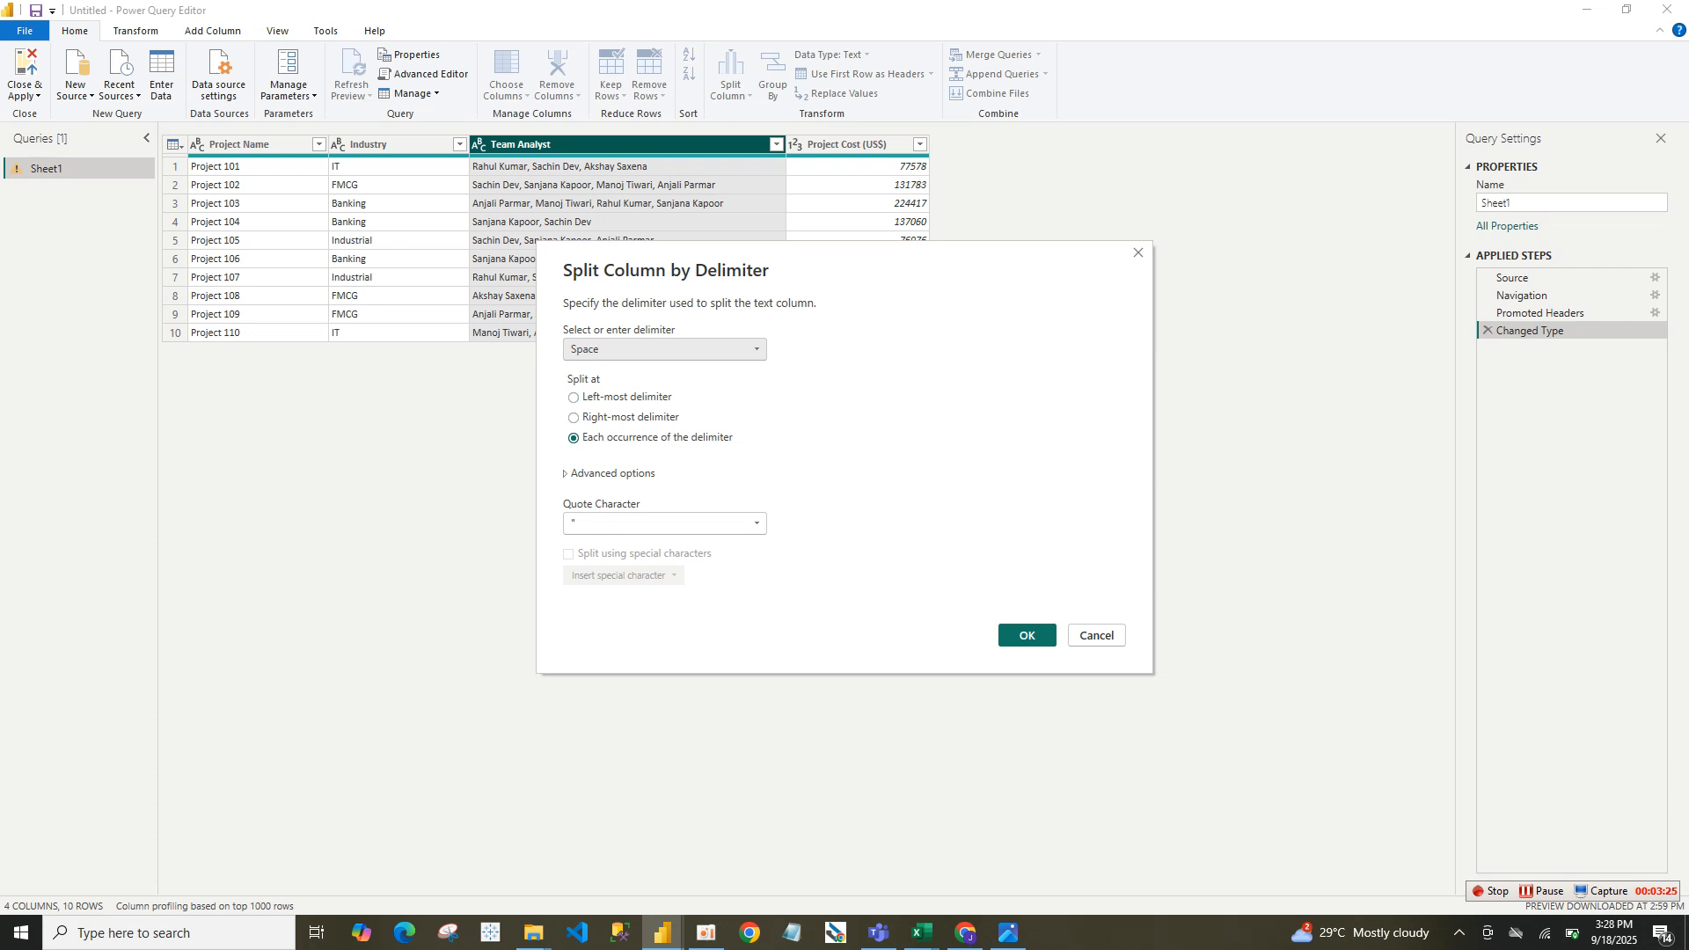
{"action": "left_click", "coordinate": [665, 349]}
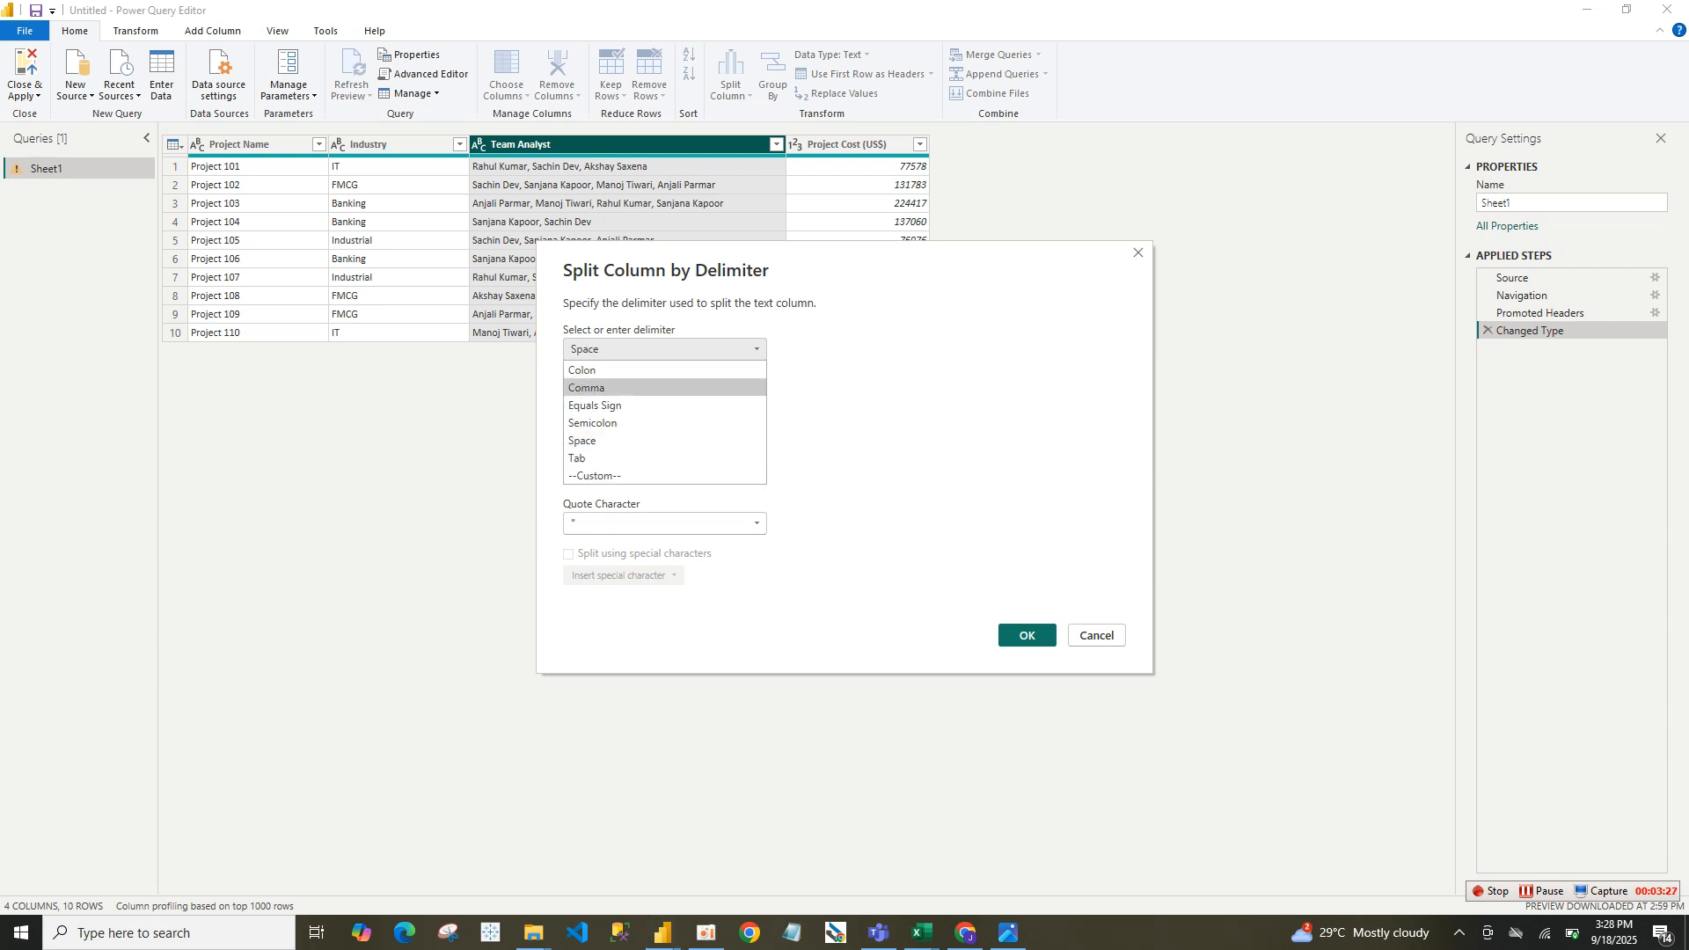
{"action": "left_click", "coordinate": [607, 390]}
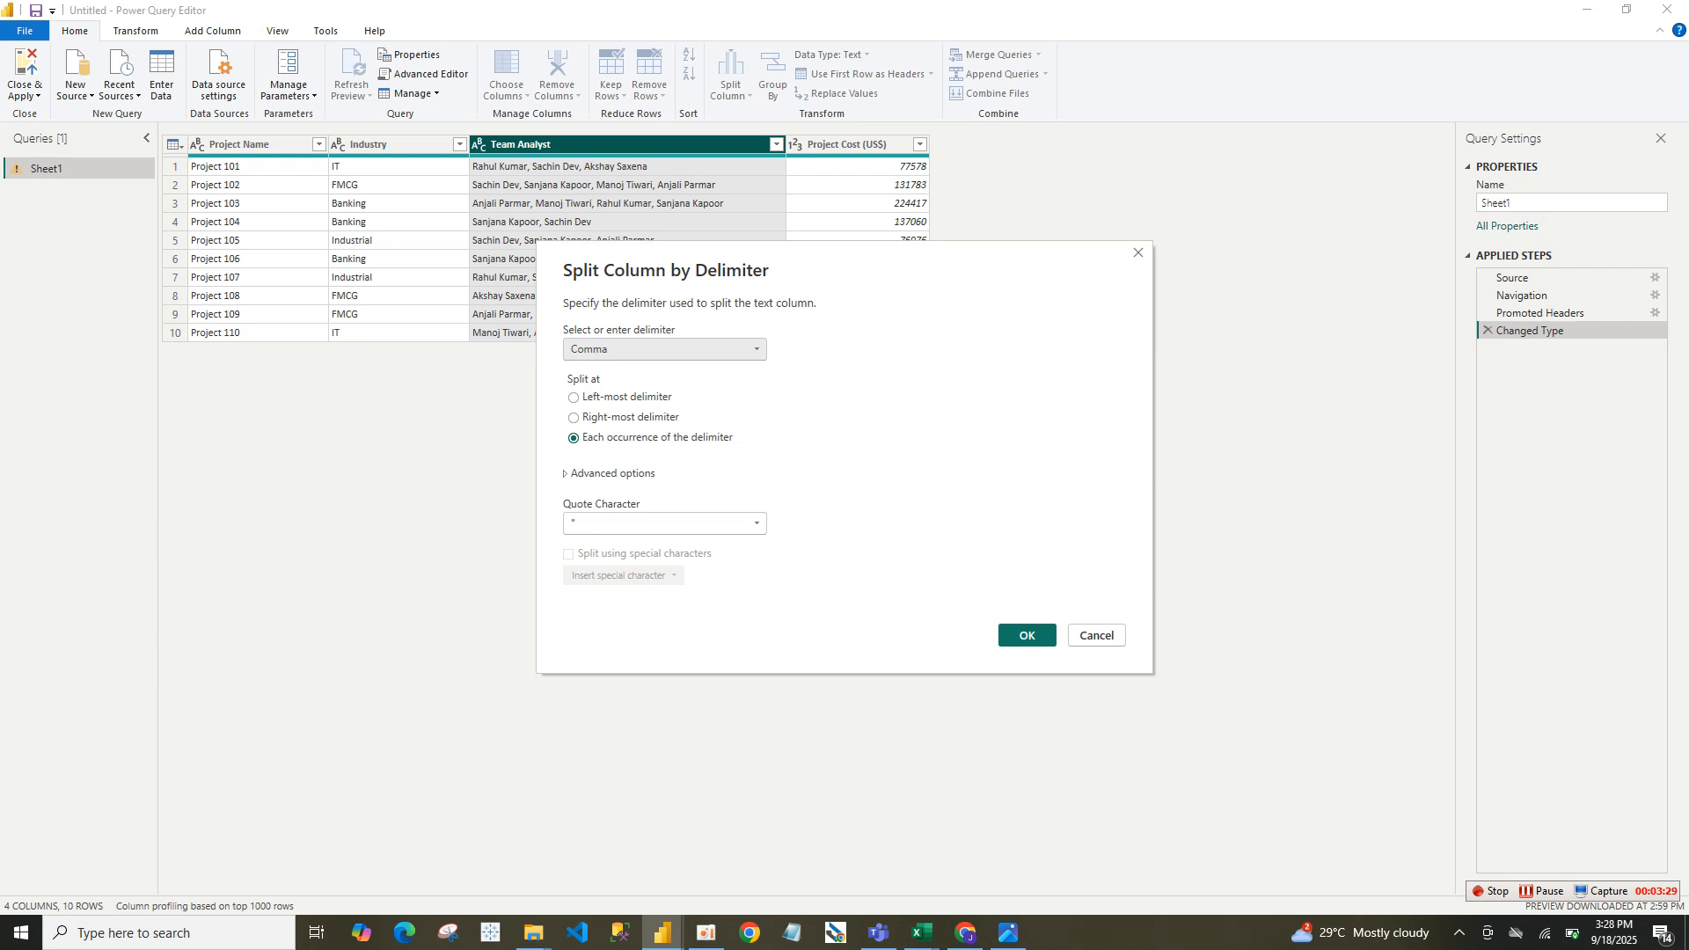
{"action": "left_click", "coordinate": [1026, 635]}
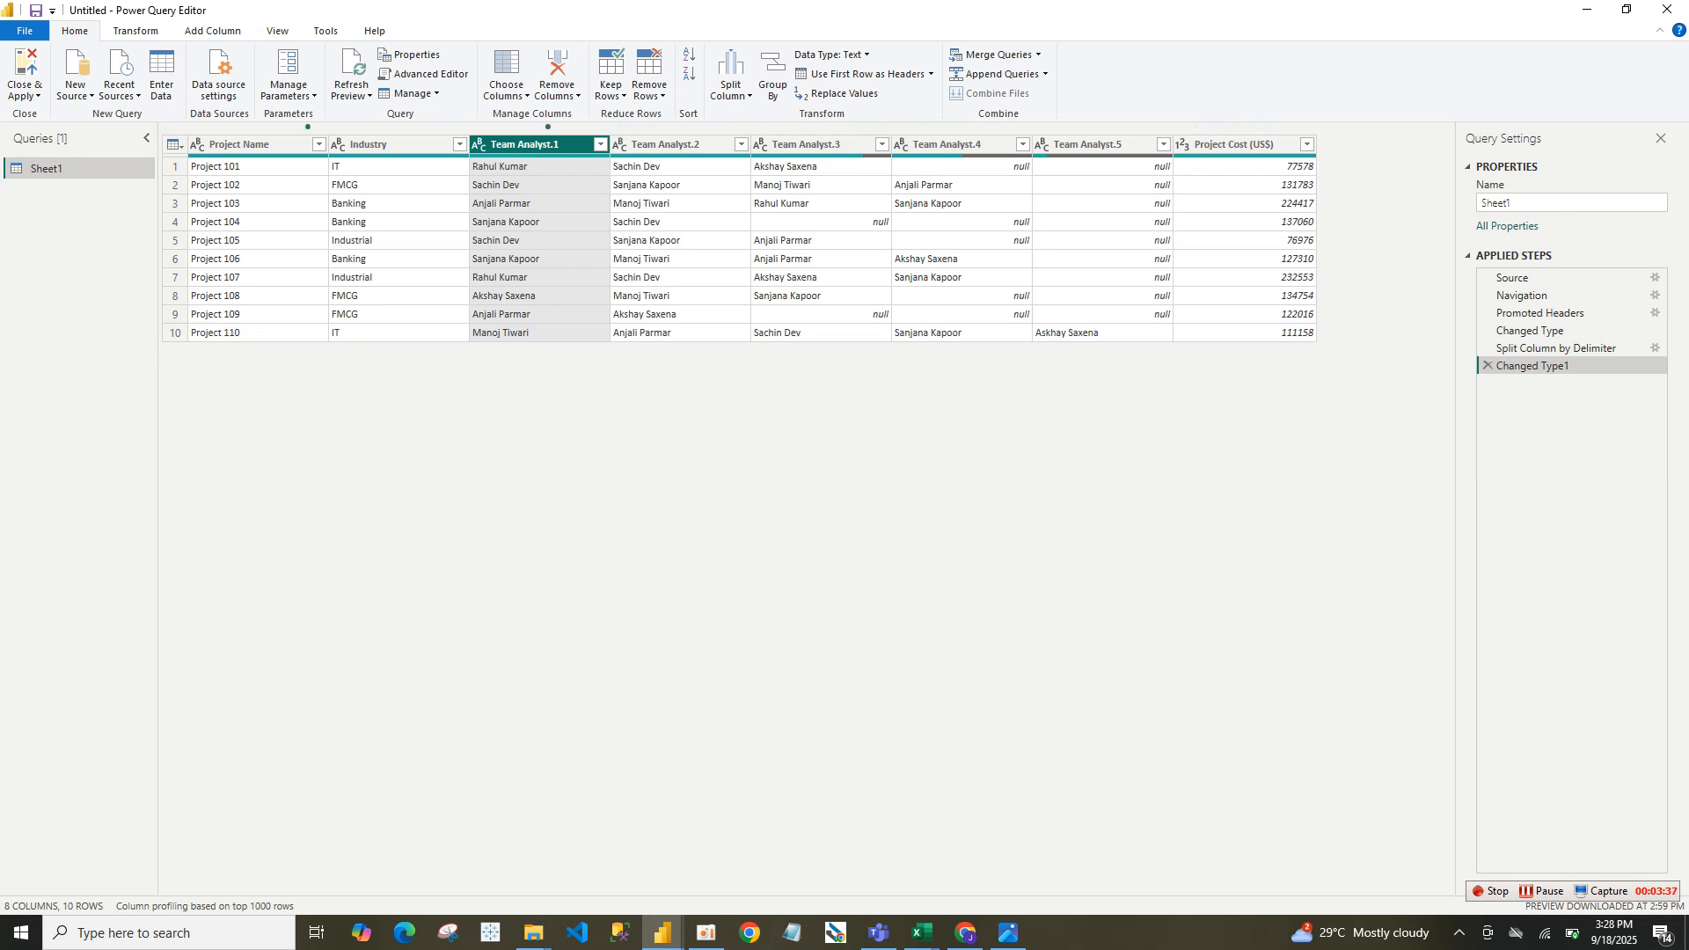
Unpivot the five columns Team Analyst.1 through Team Analyst.5 into rows.
{"action": "left_click", "coordinate": [677, 144], "text": "ctrl"}
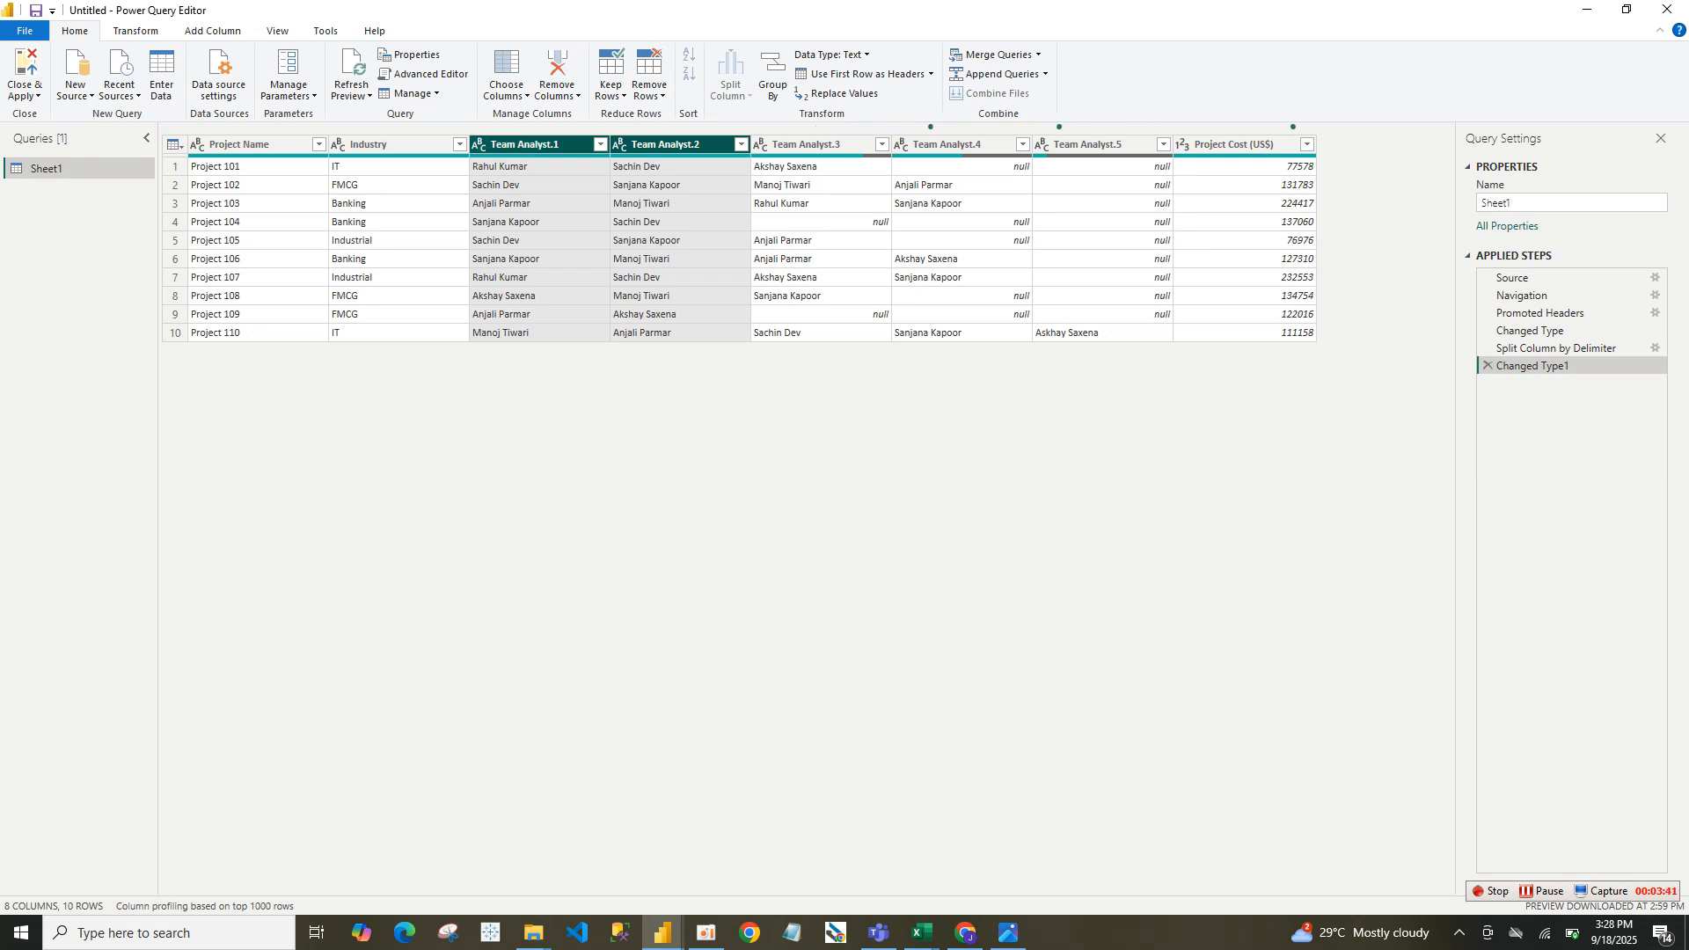
{"action": "left_click", "coordinate": [538, 144]}
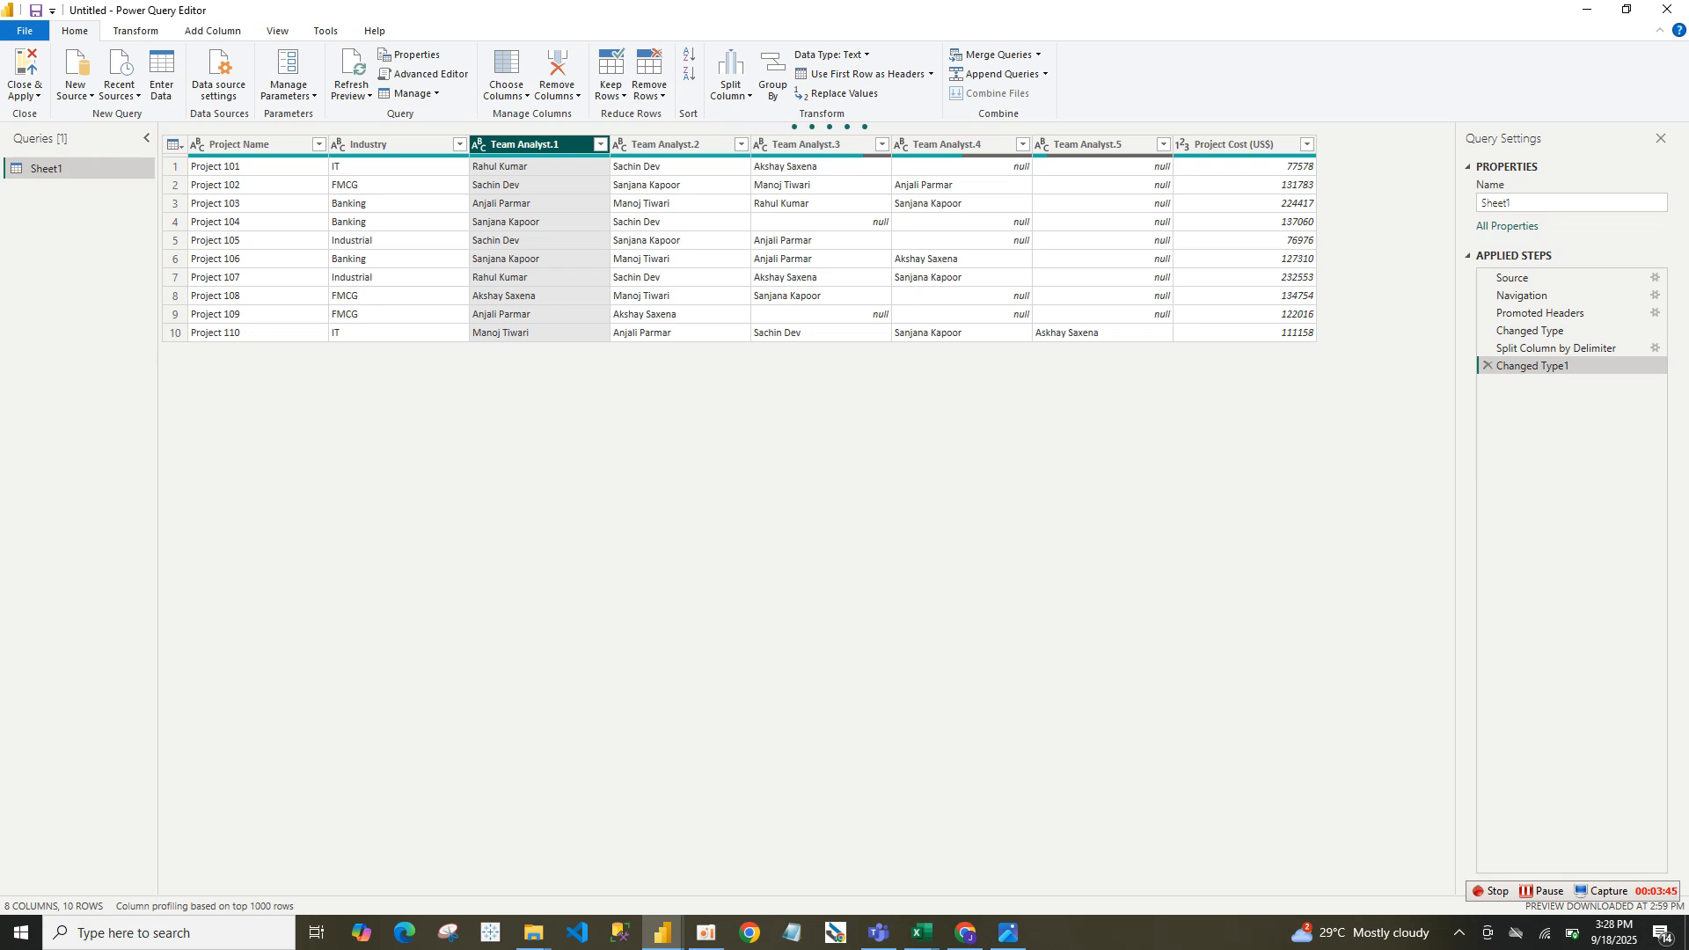
{"action": "left_click", "coordinate": [1090, 144], "text": "shift"}
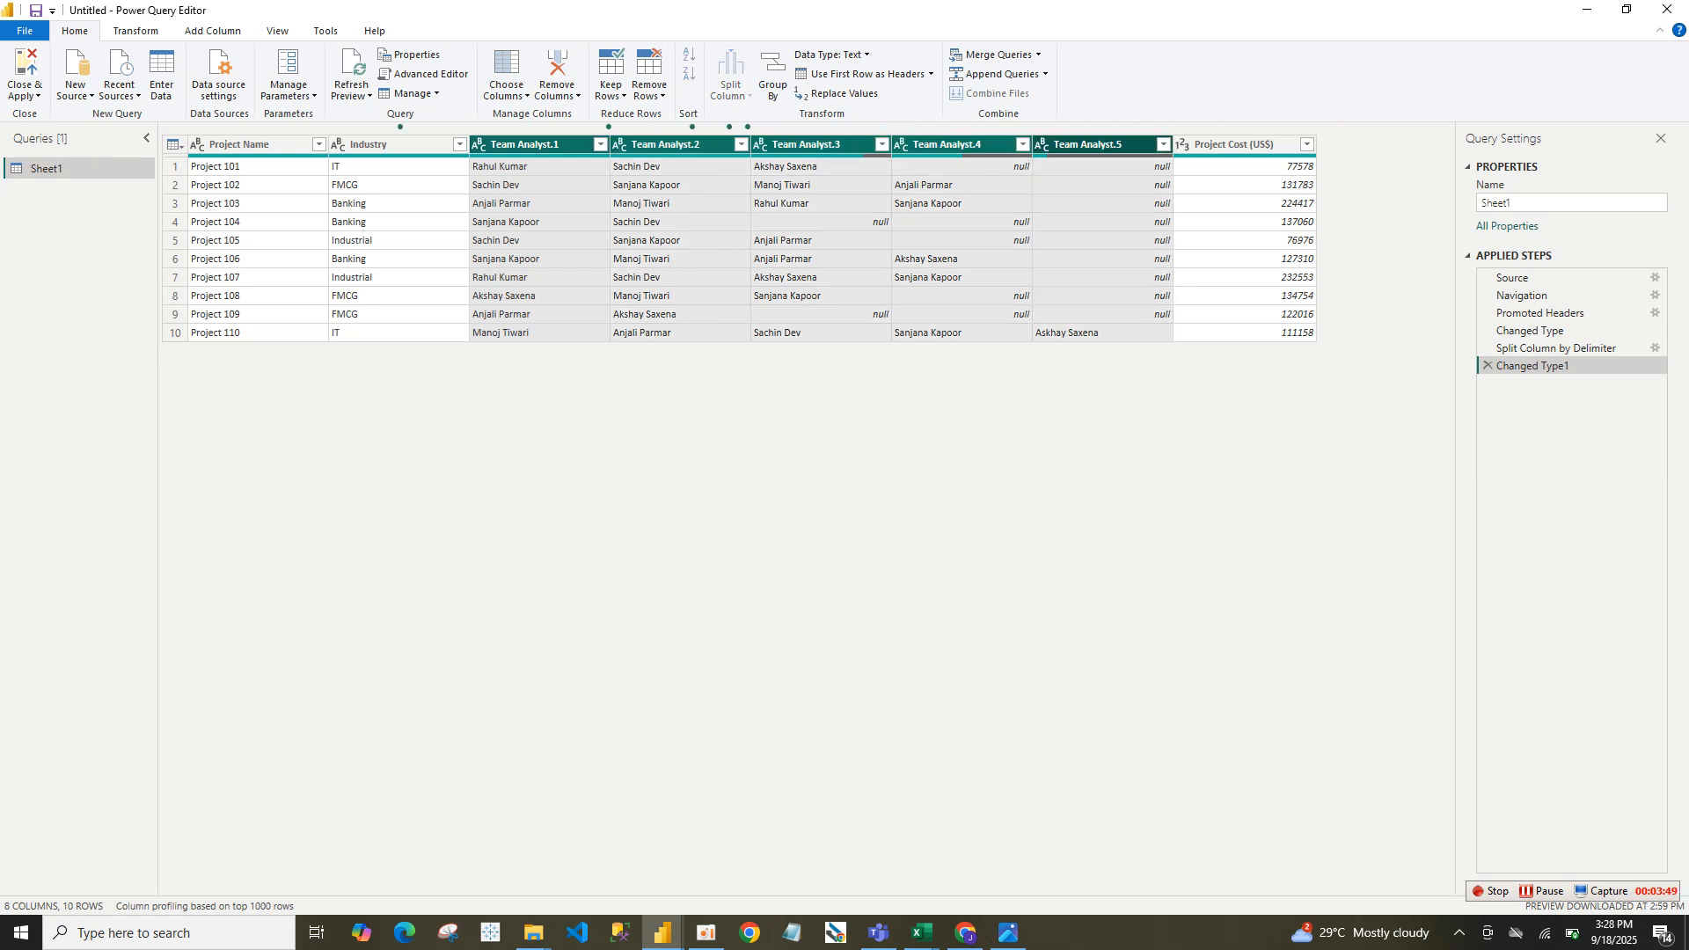
{"action": "right_click", "coordinate": [1135, 144]}
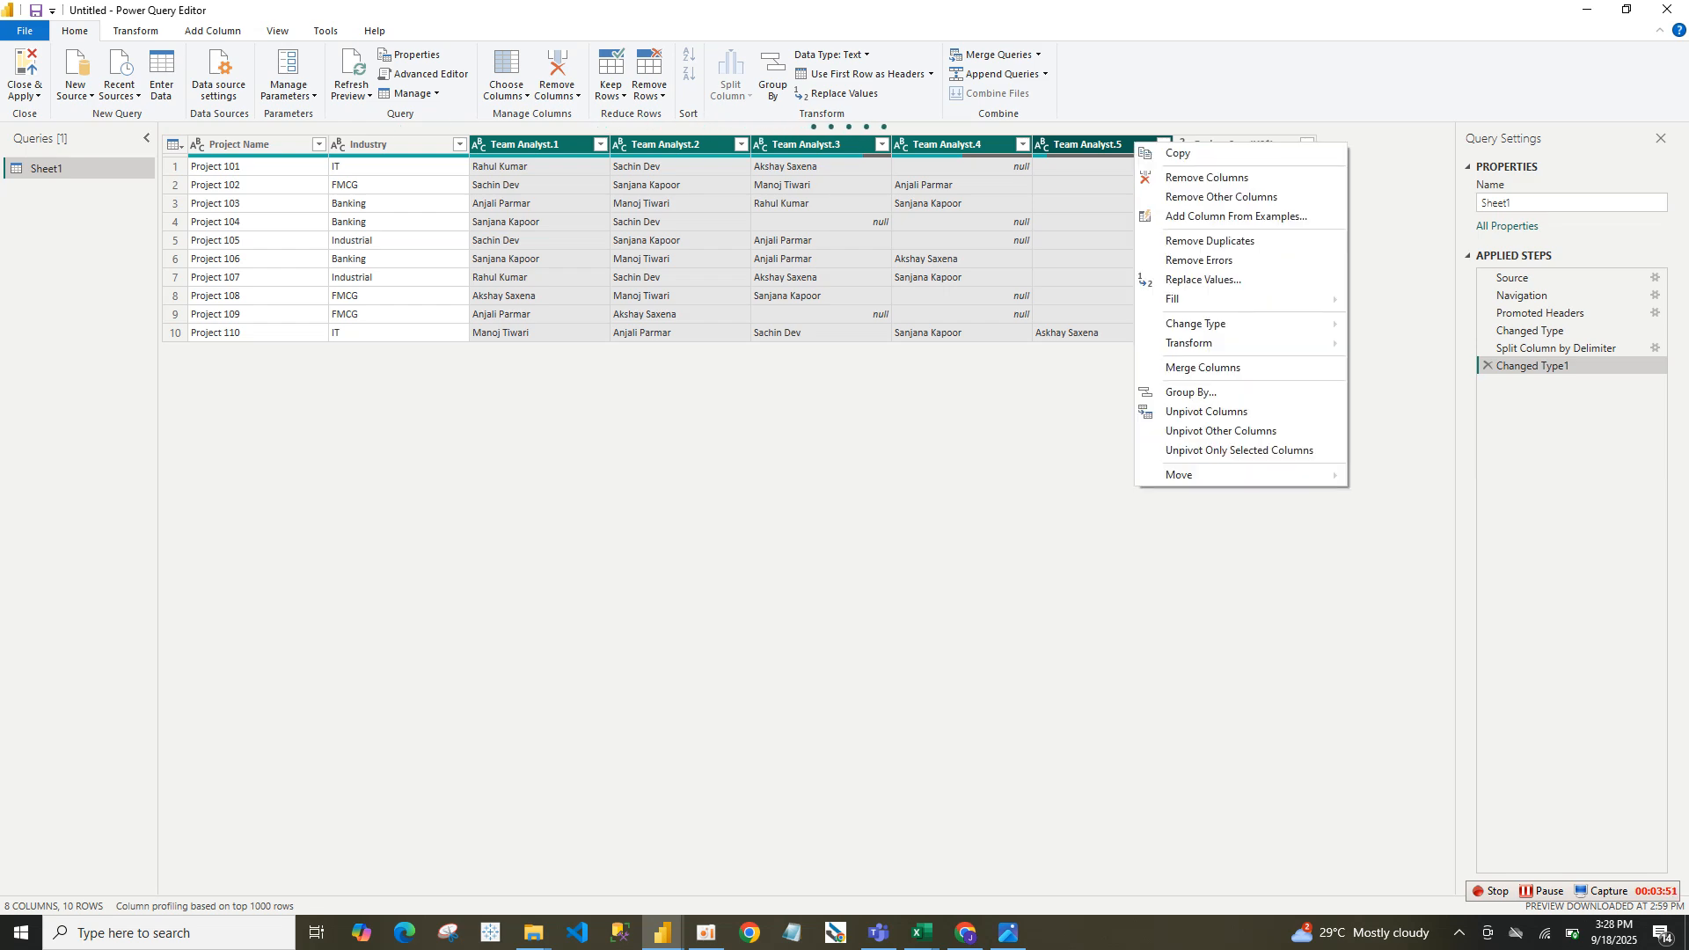
{"action": "left_click", "coordinate": [1206, 411]}
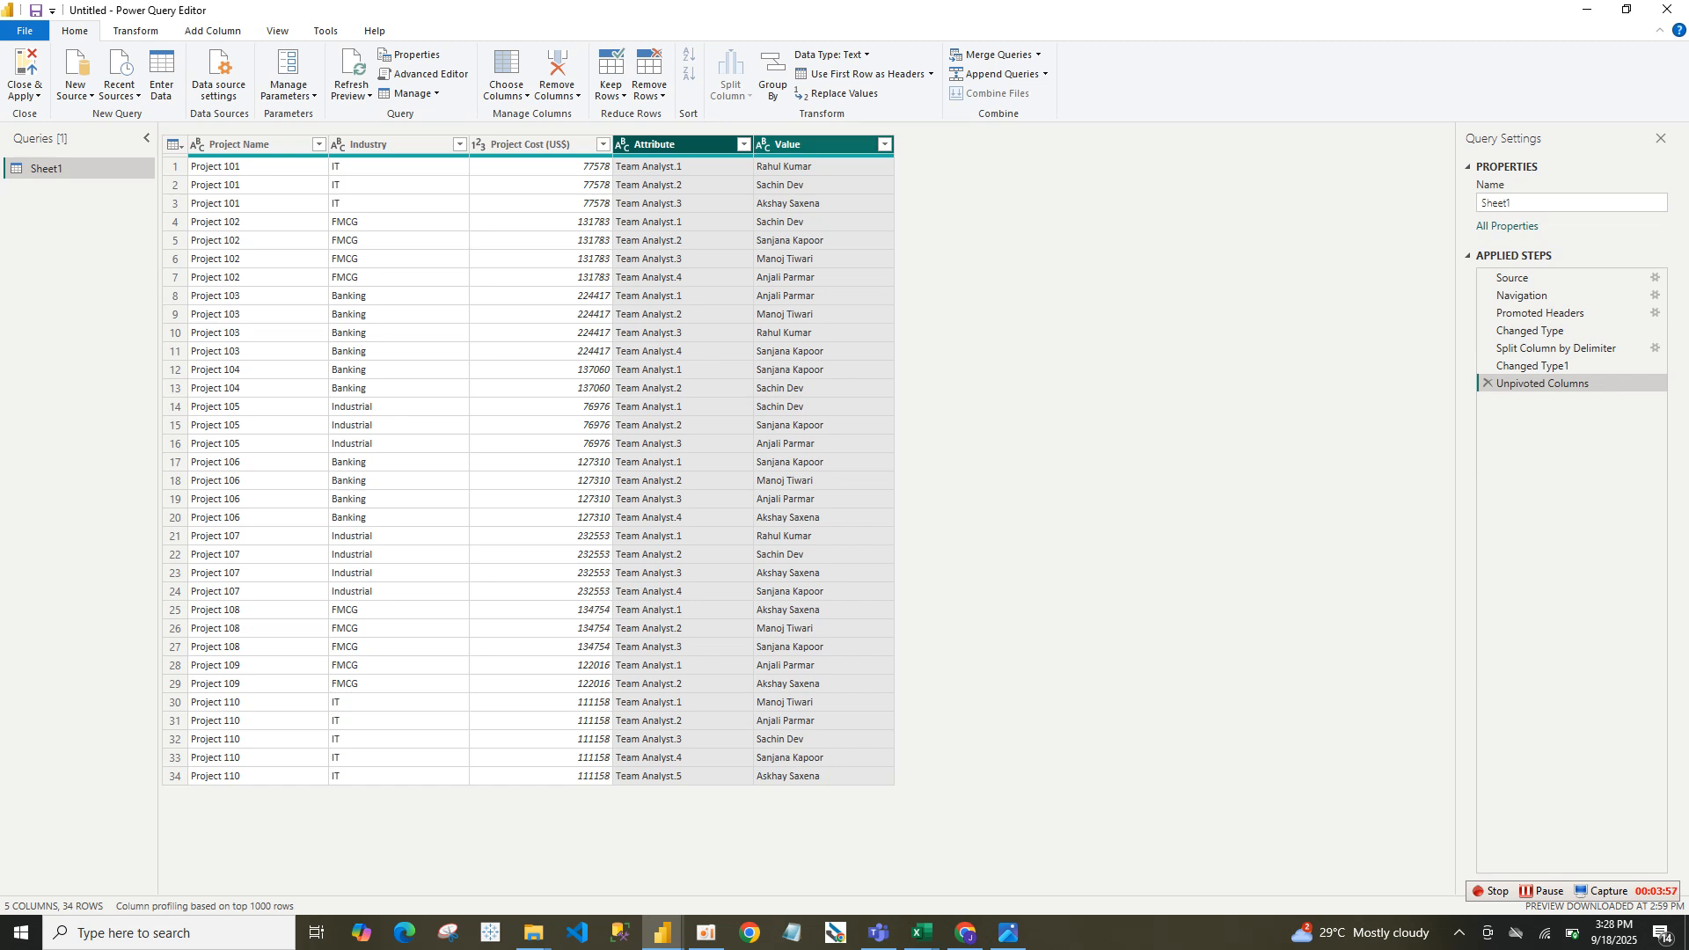
Remove the Attribute column from the unpivoted table.
{"action": "left_click", "coordinate": [686, 144]}
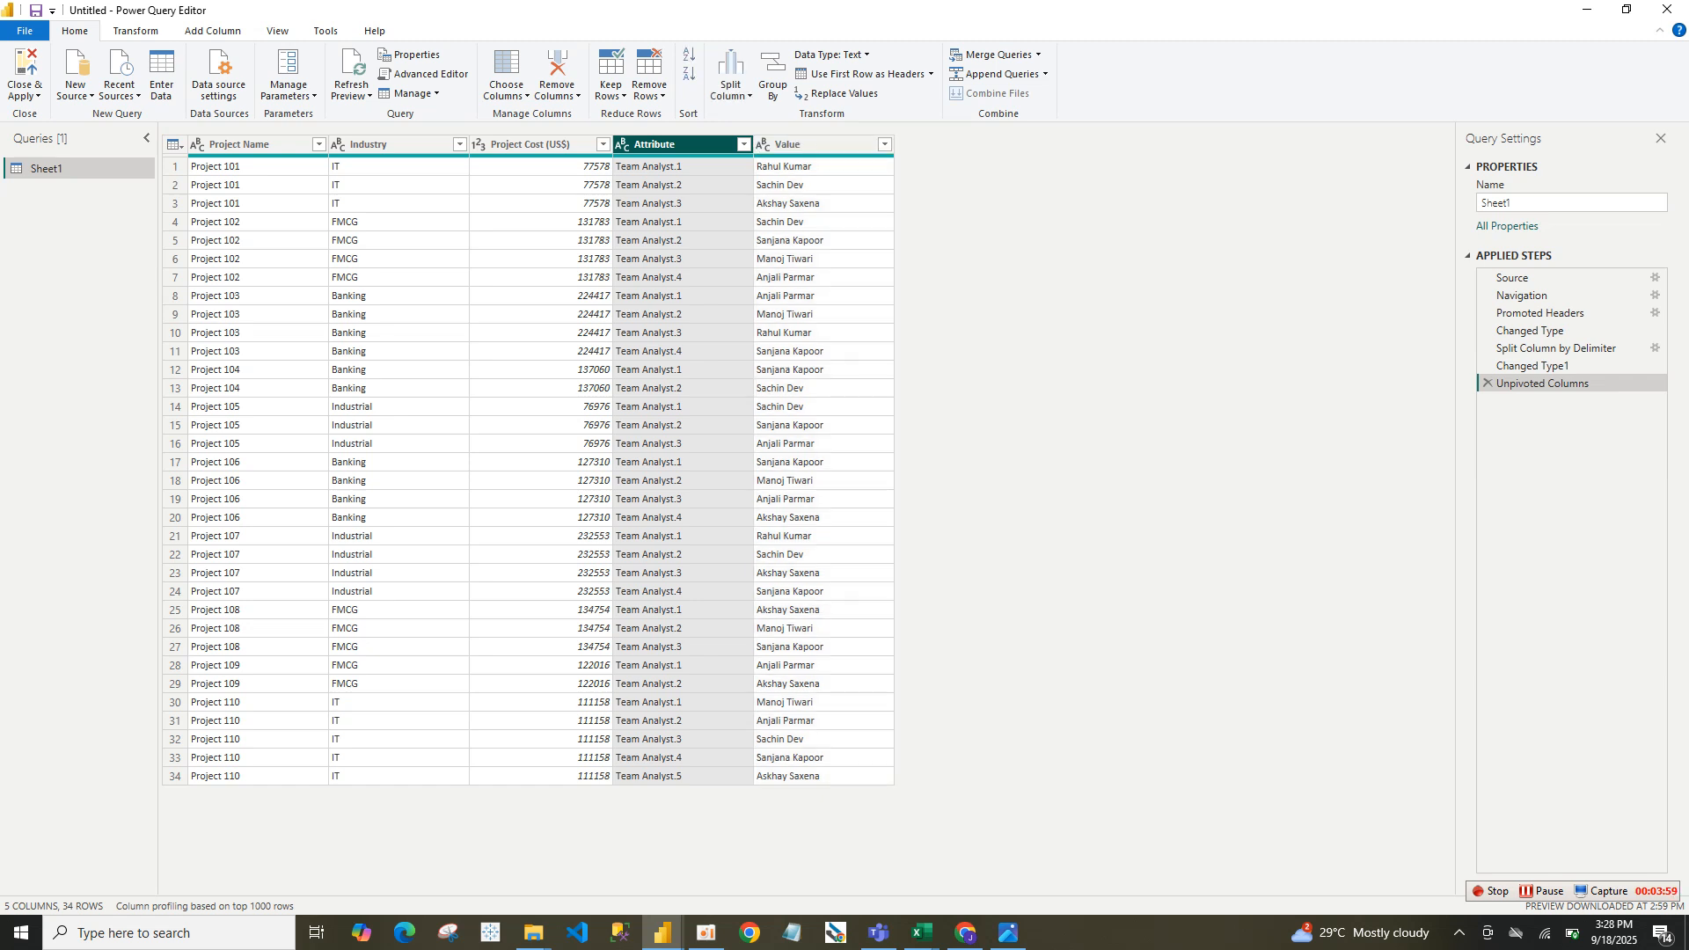
{"action": "right_click", "coordinate": [722, 144]}
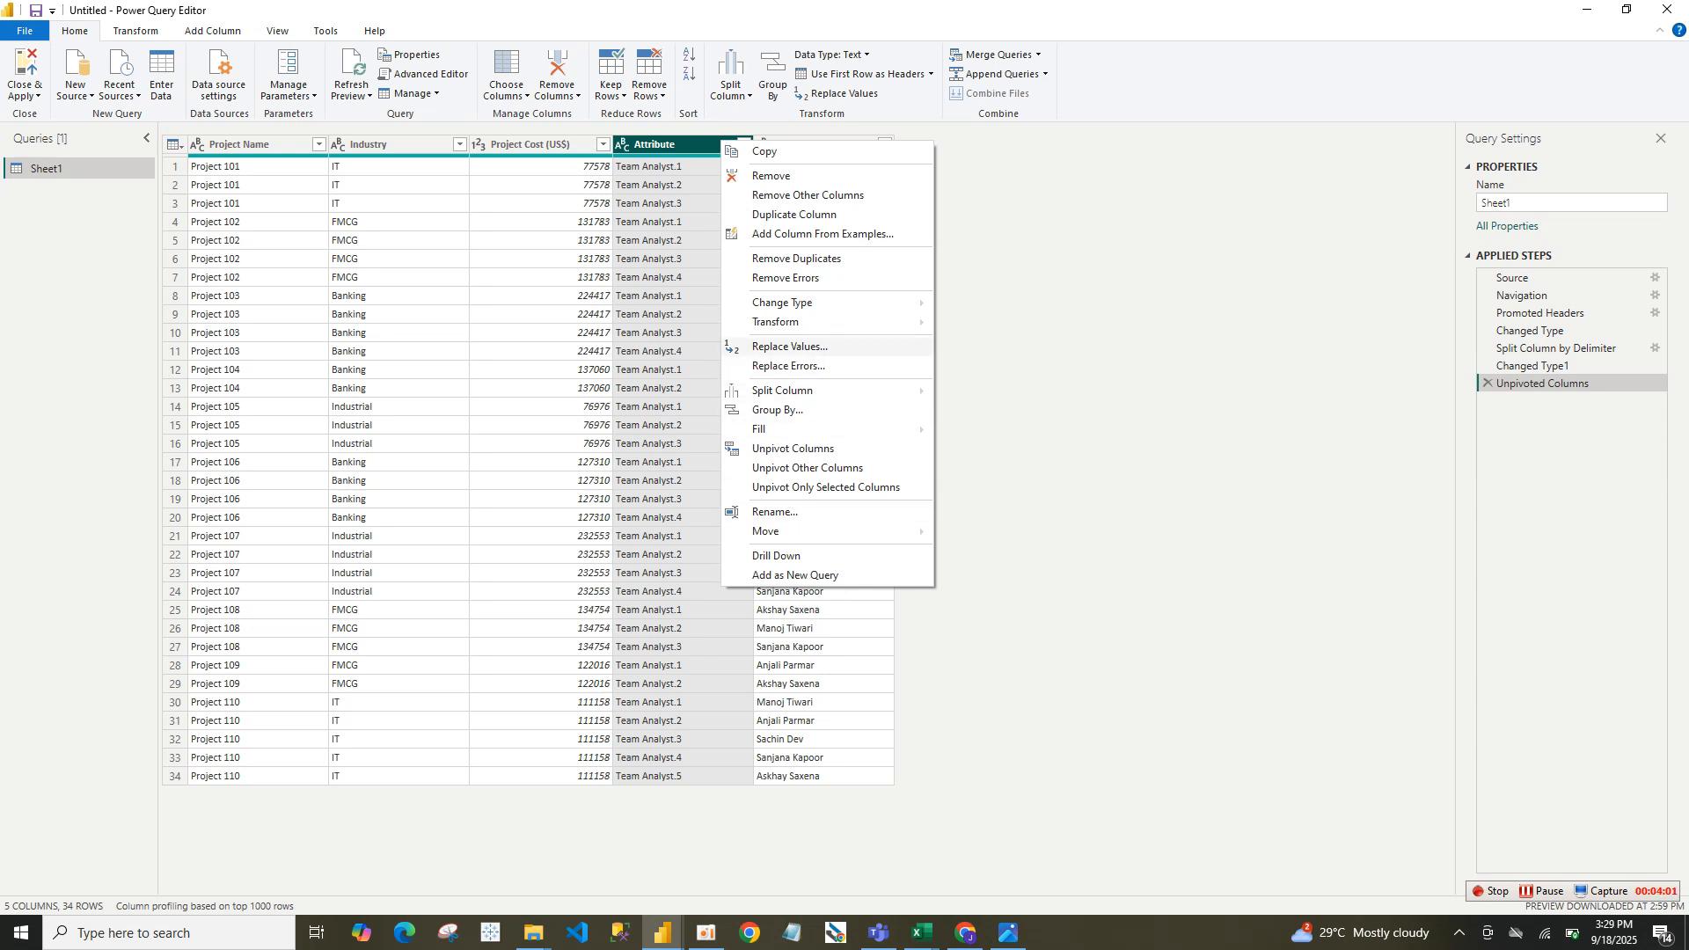
{"action": "left_click", "coordinate": [772, 175]}
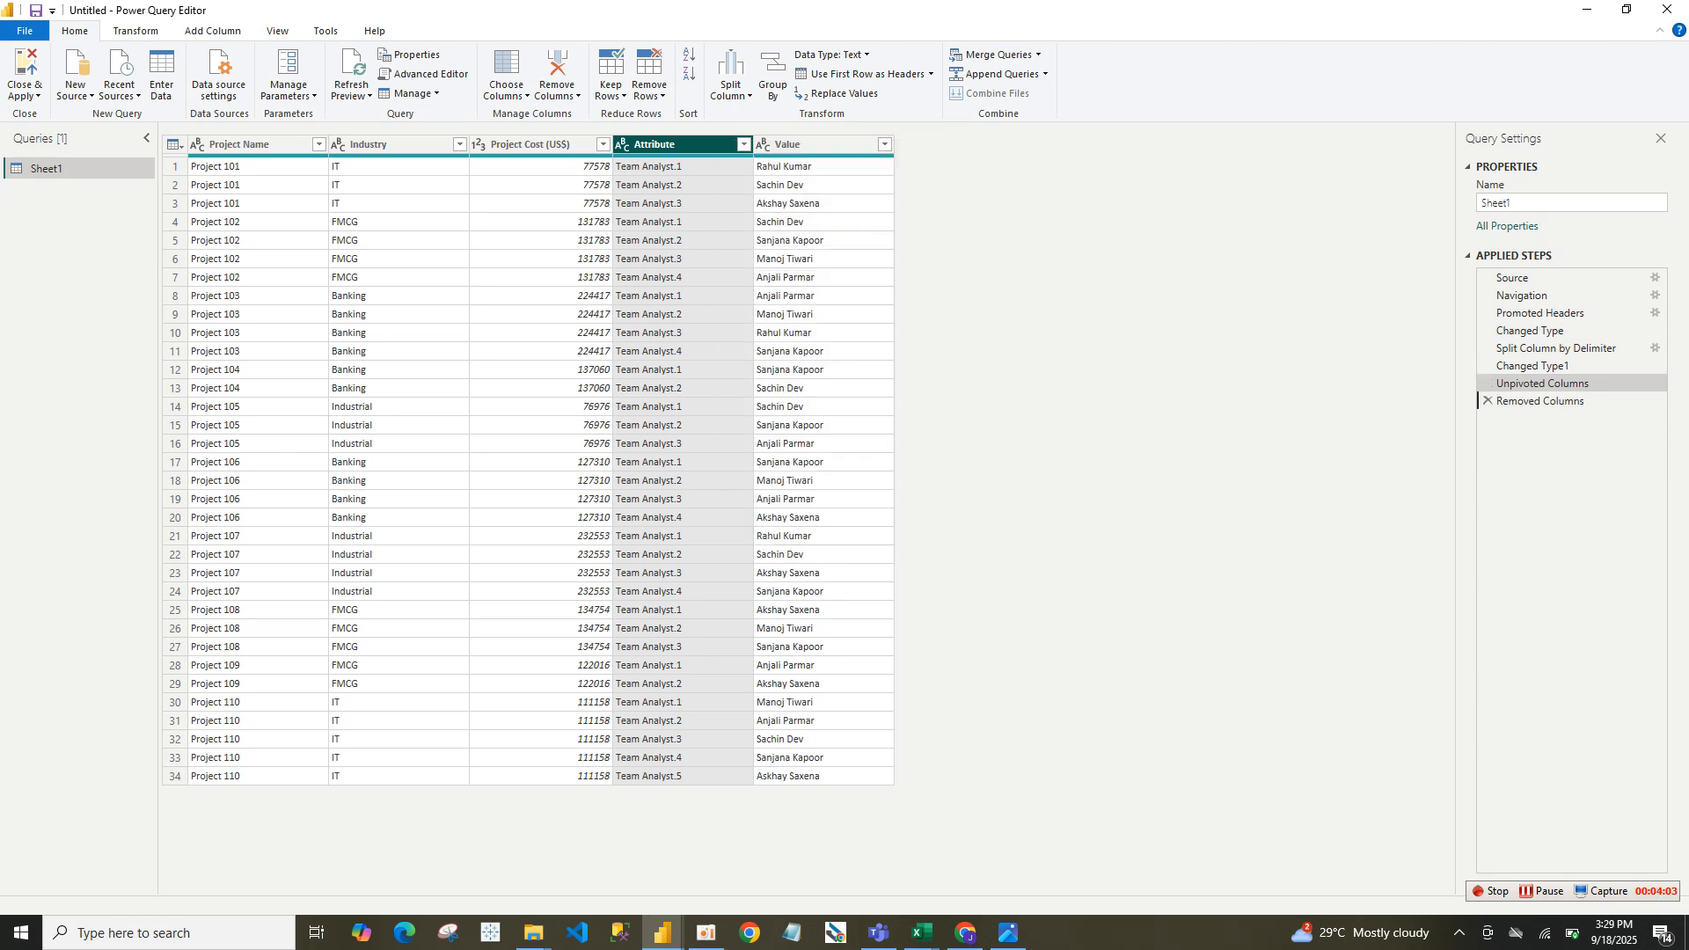
Rename the Value column as Analyst.
{"action": "key", "text": "F2"}
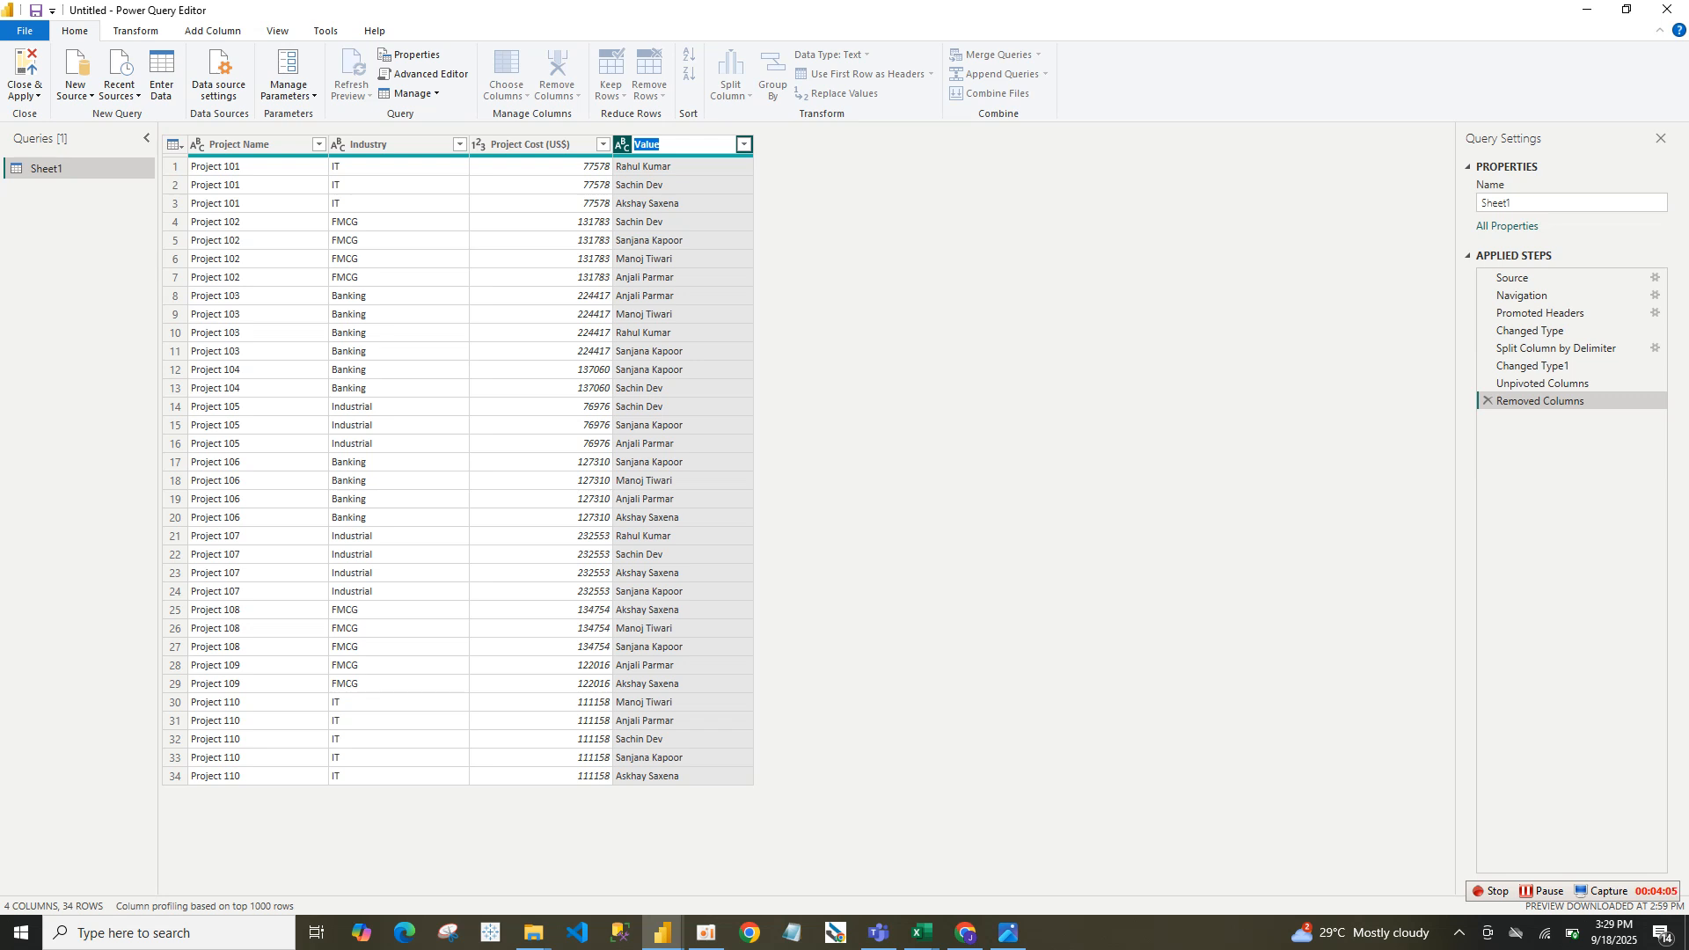
{"action": "type", "text": "Analyst"}
{"action": "key", "text": "Return"}
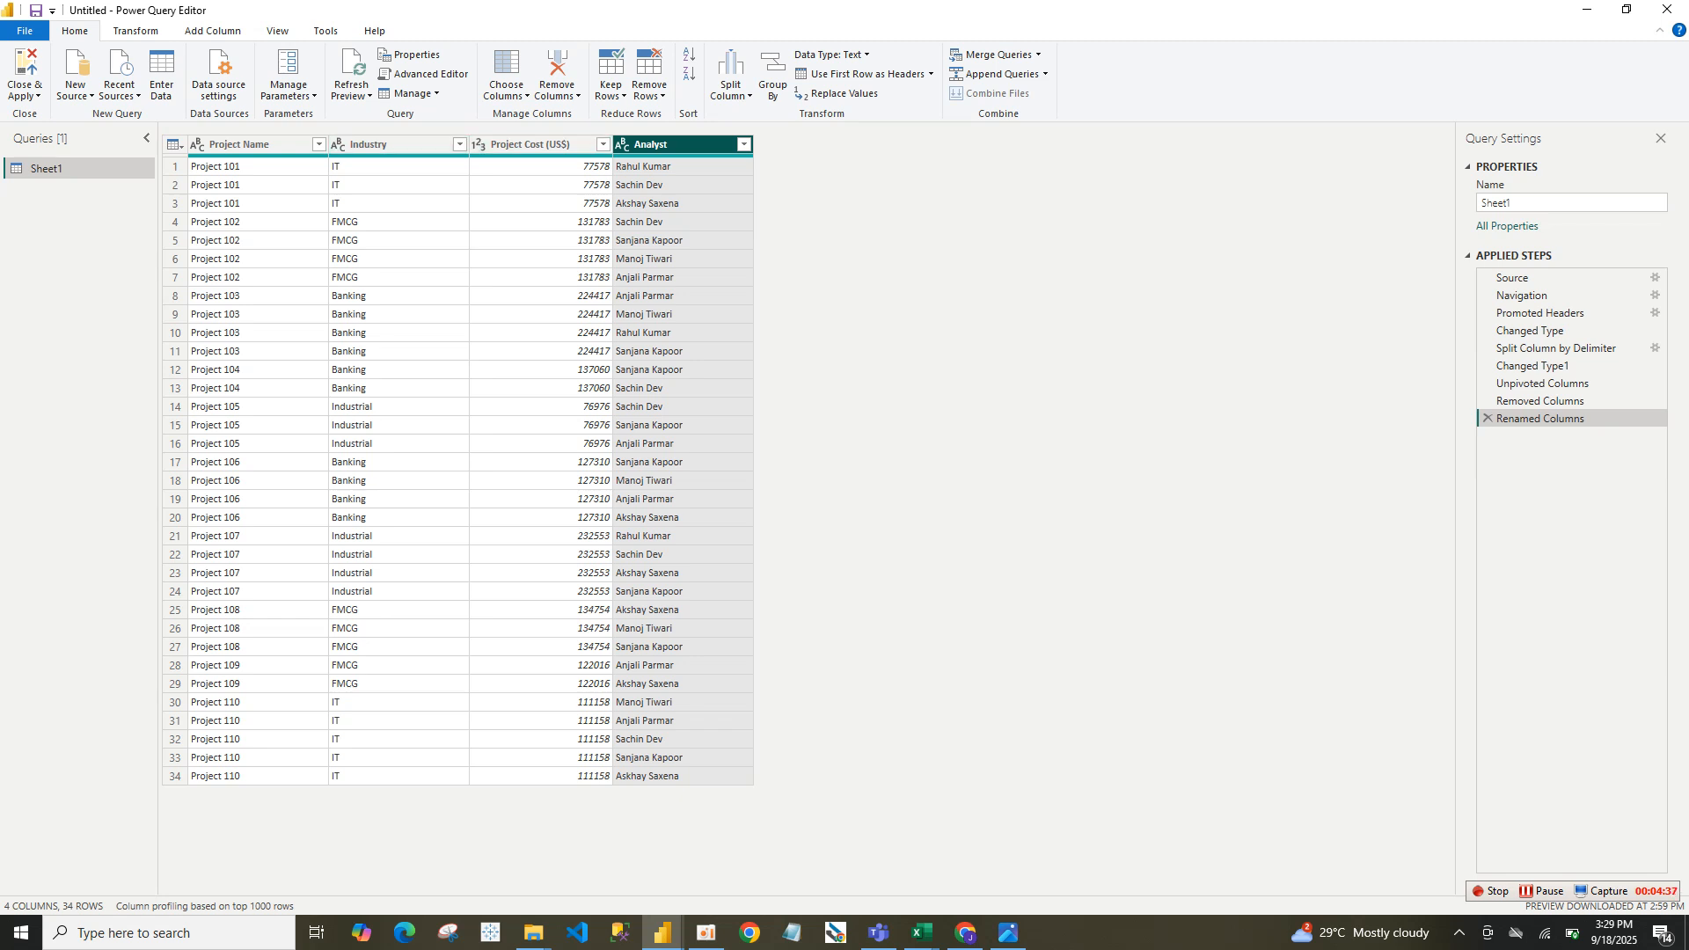
Duplicate the Sheet1 query.
{"action": "right_click", "coordinate": [76, 167]}
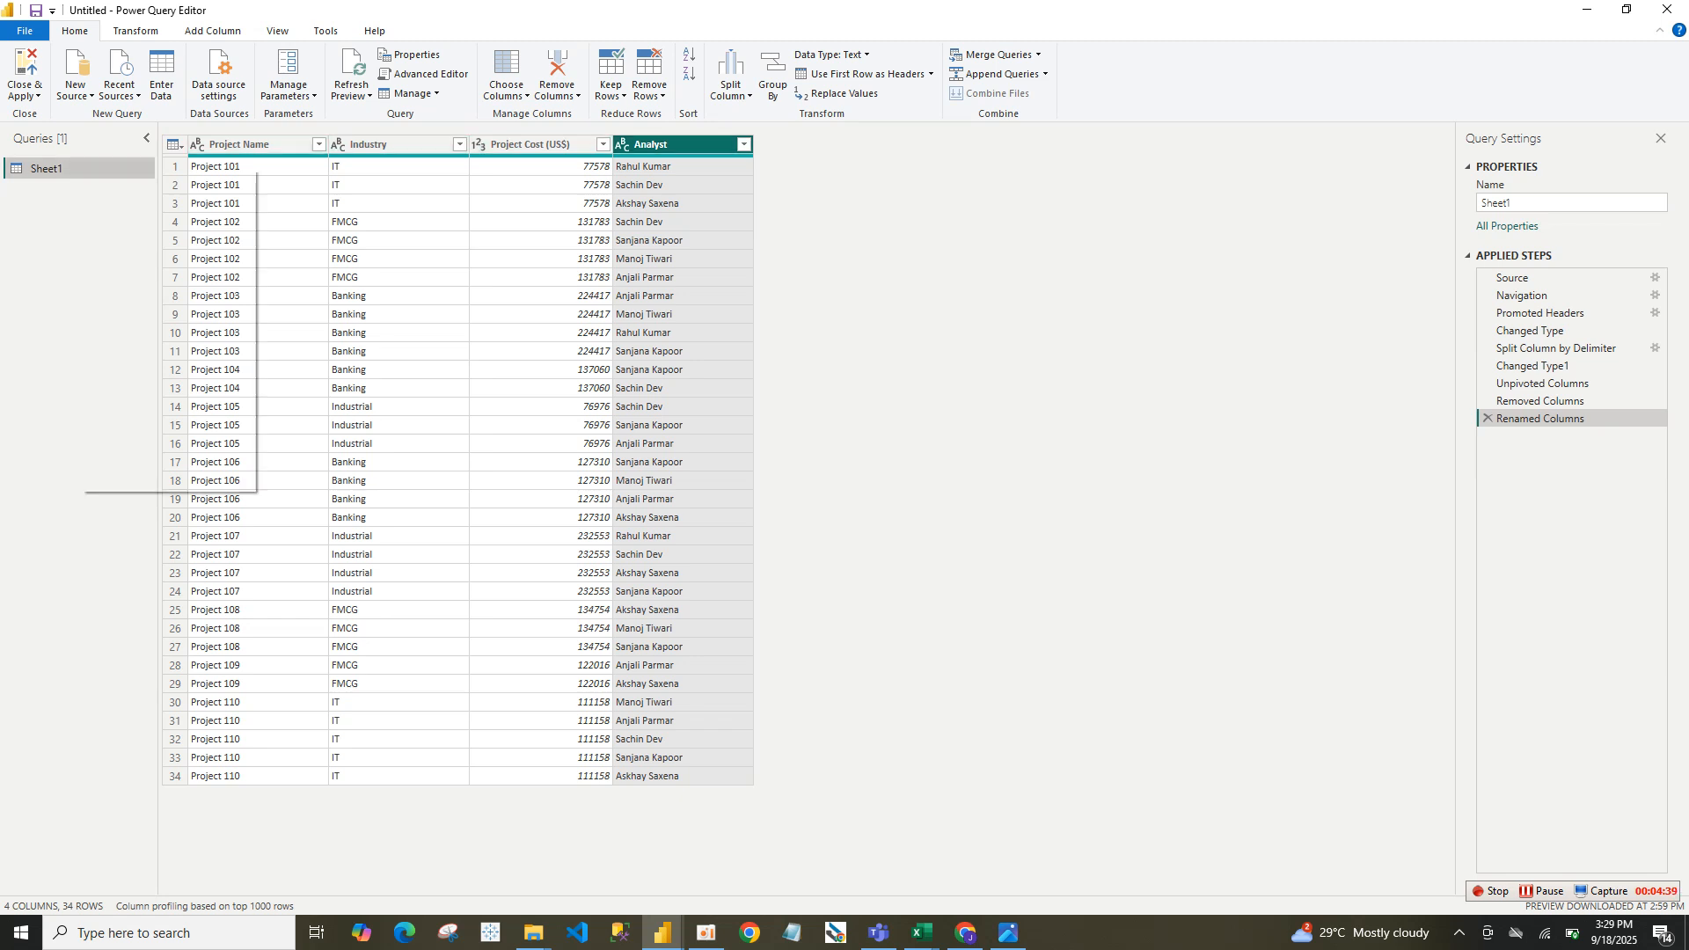
{"action": "left_click", "coordinate": [71, 168]}
{"action": "right_click", "coordinate": [70, 168]}
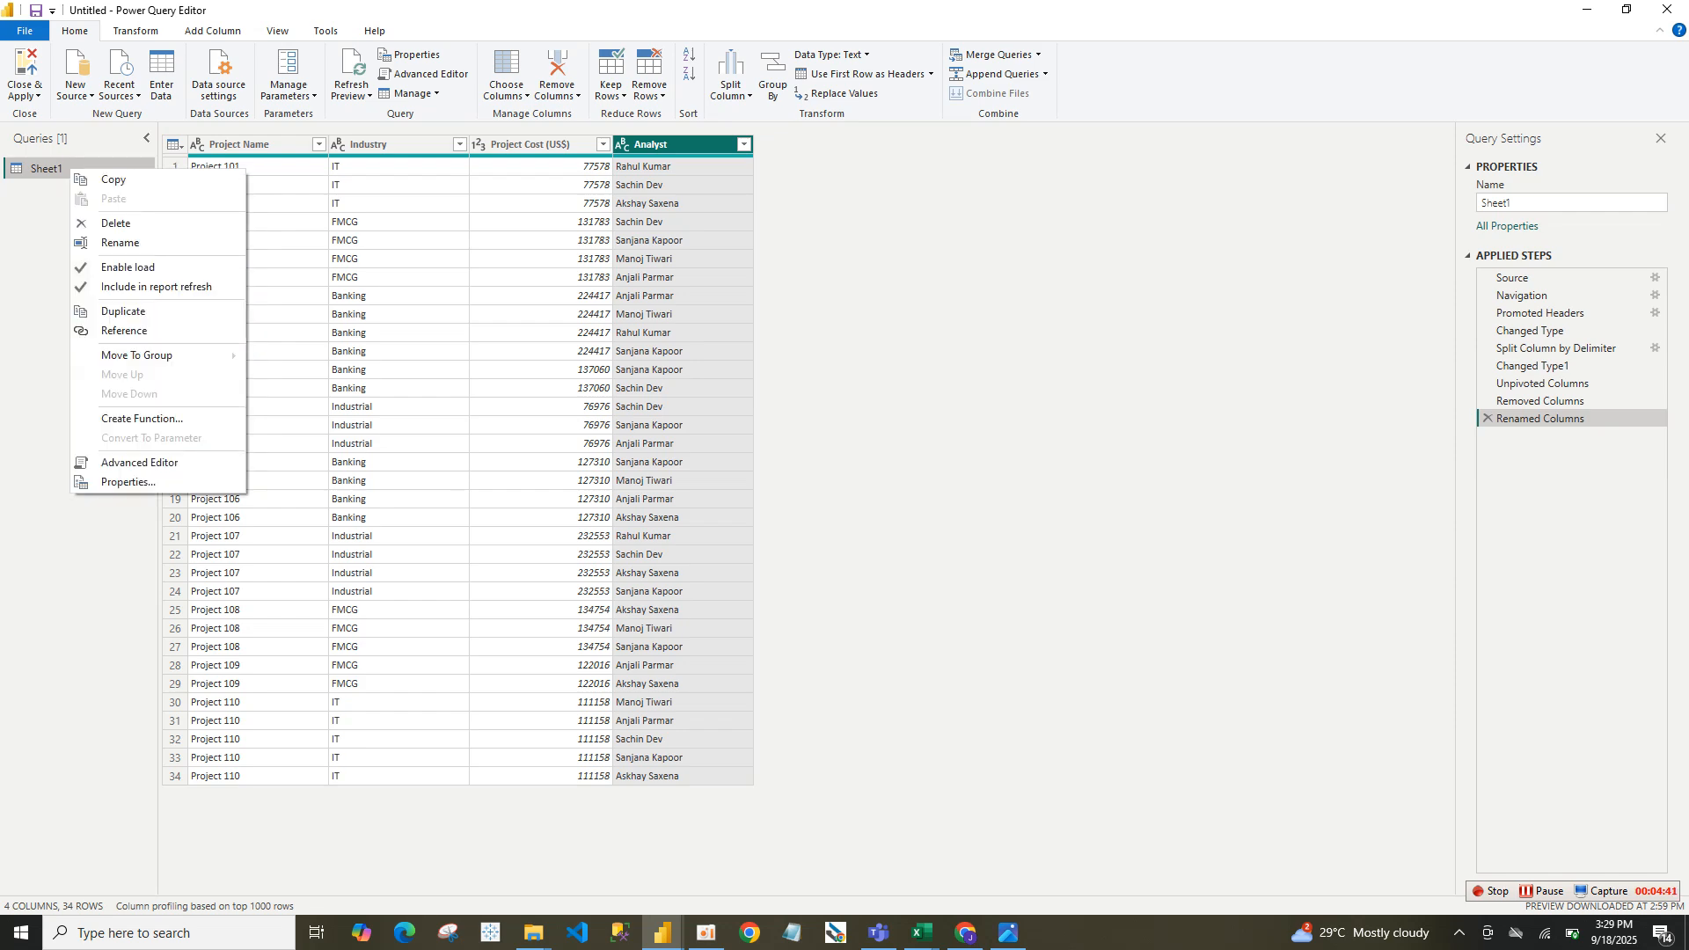
{"action": "left_click", "coordinate": [123, 312]}
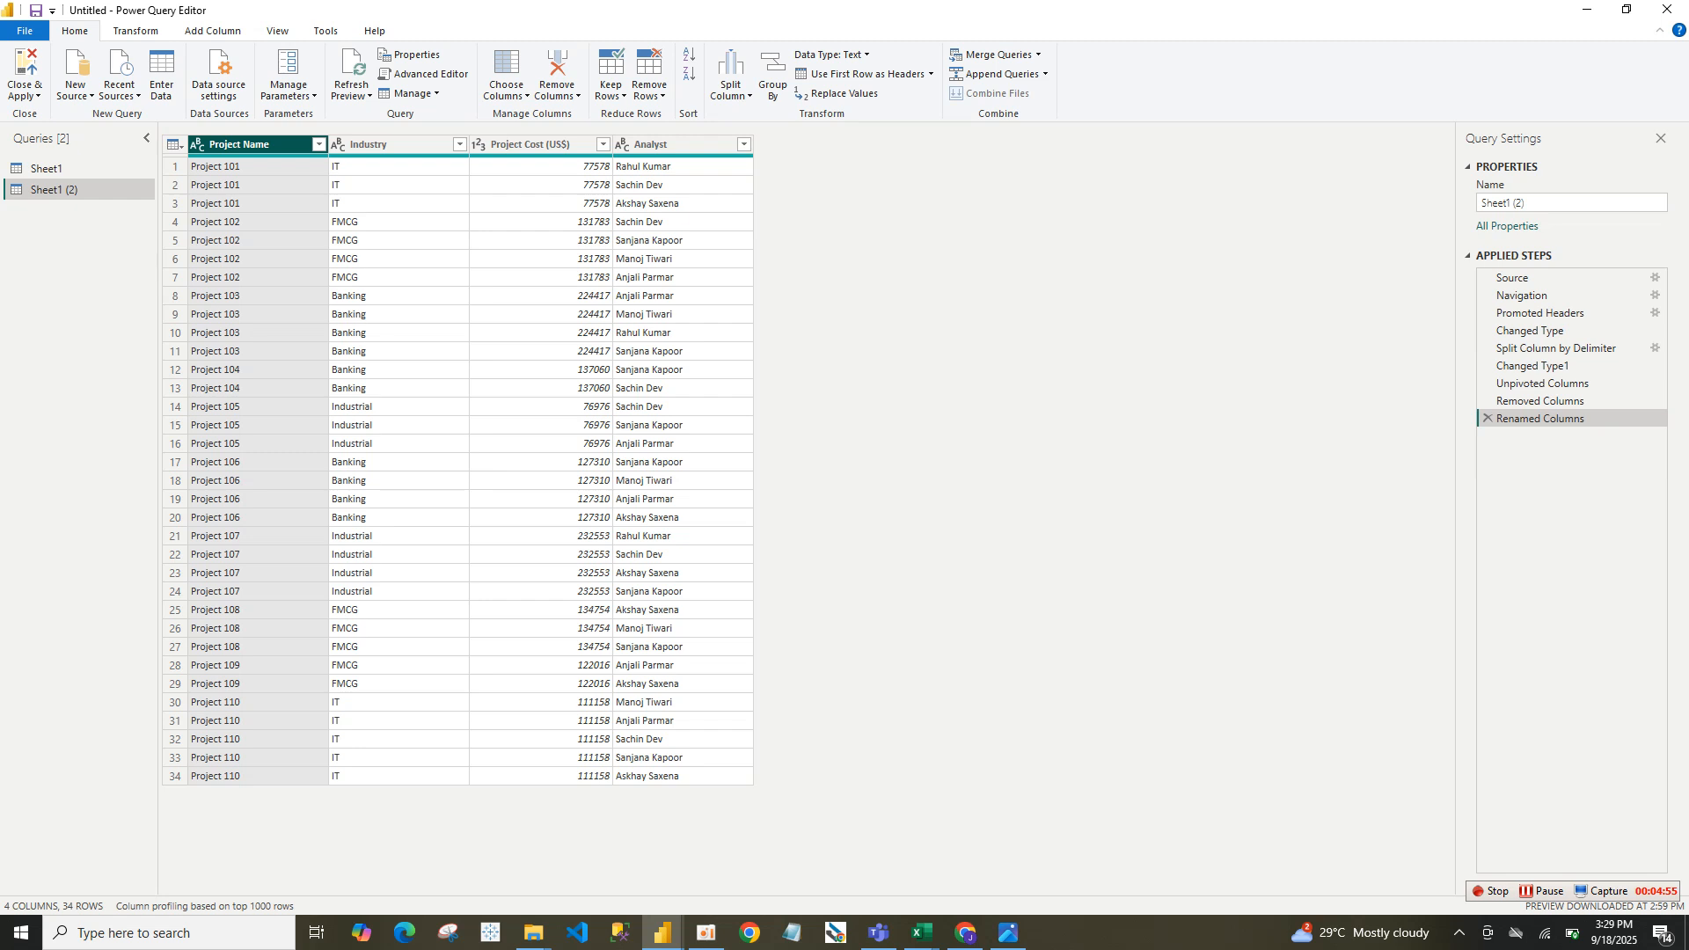
Group the duplicated query by Project Name, counting rows into a new column named Count.
{"action": "mouse_move", "coordinate": [258, 159]}
{"action": "left_click", "coordinate": [213, 31]}
{"action": "left_click", "coordinate": [135, 30]}
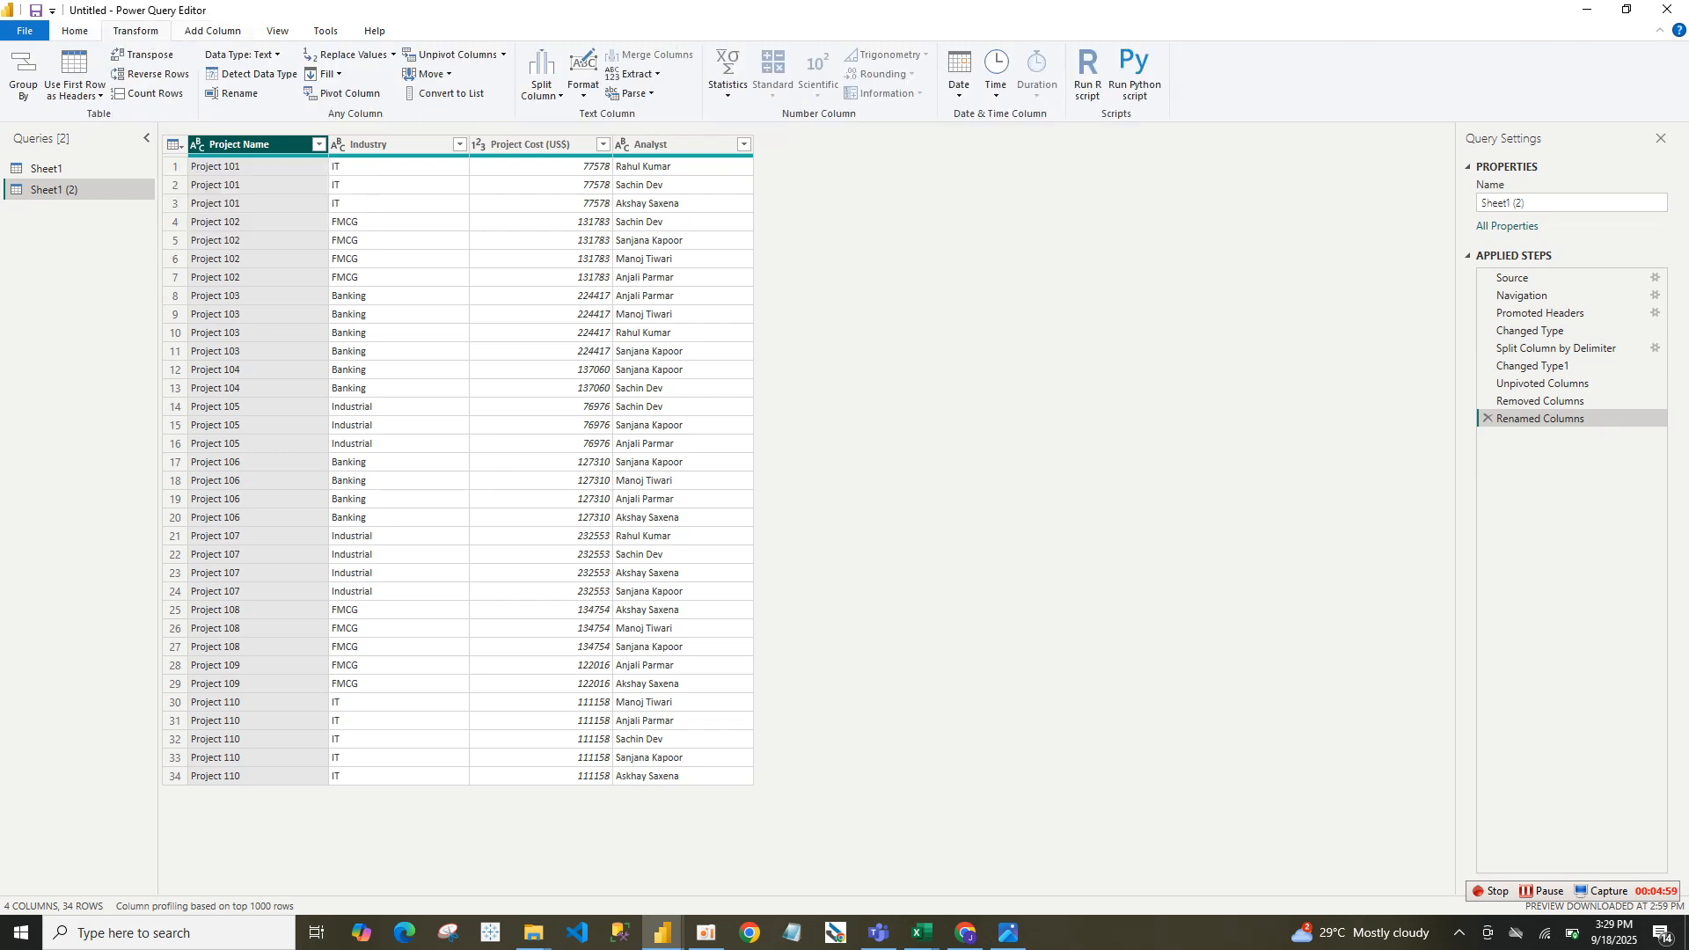
{"action": "left_click", "coordinate": [24, 74]}
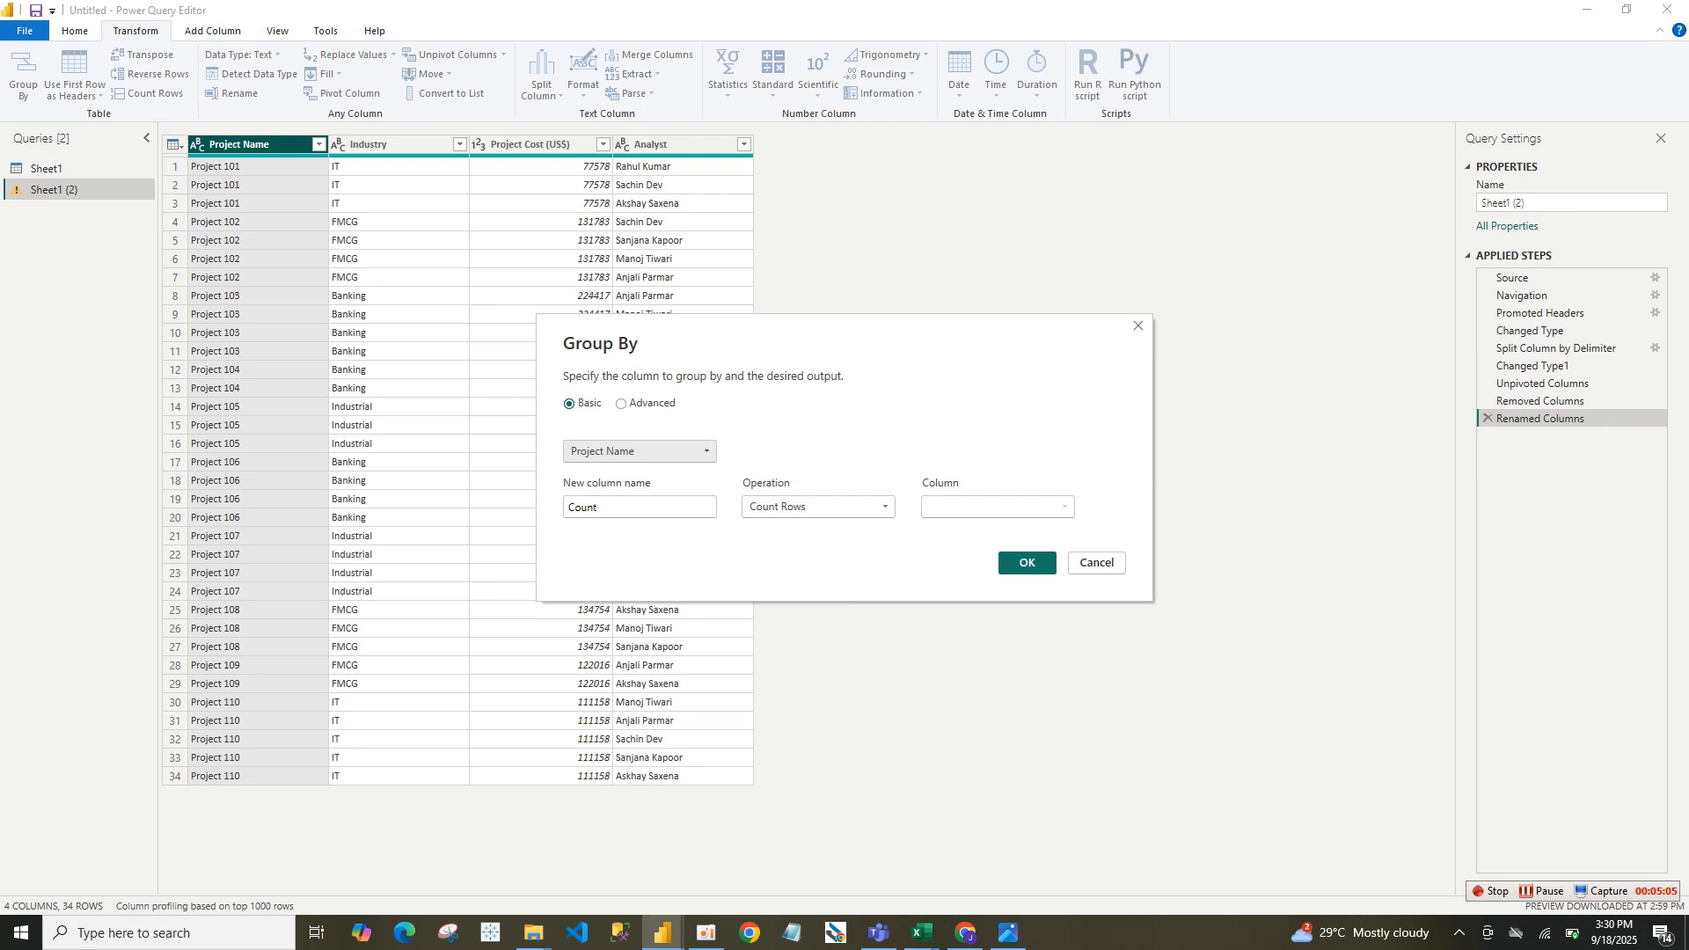
{"action": "left_click", "coordinate": [1028, 563]}
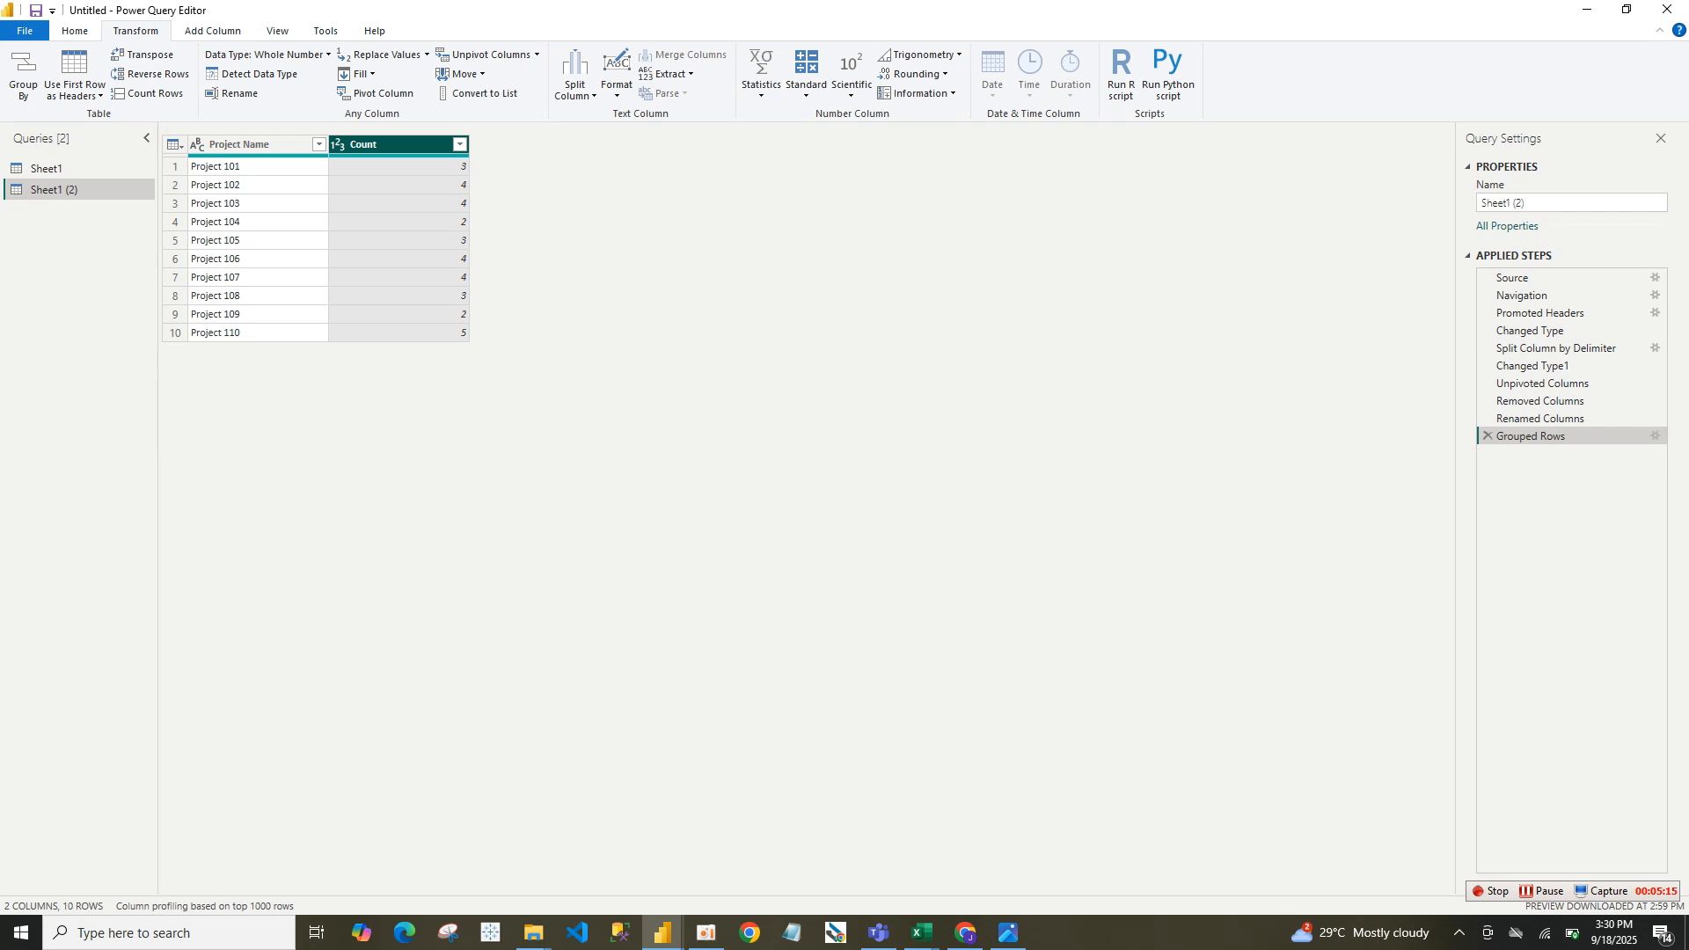
Merge the Sheet1 query with Sheet1 (2), matching on Project Name with a Left Outer join.
{"action": "left_click", "coordinate": [46, 169]}
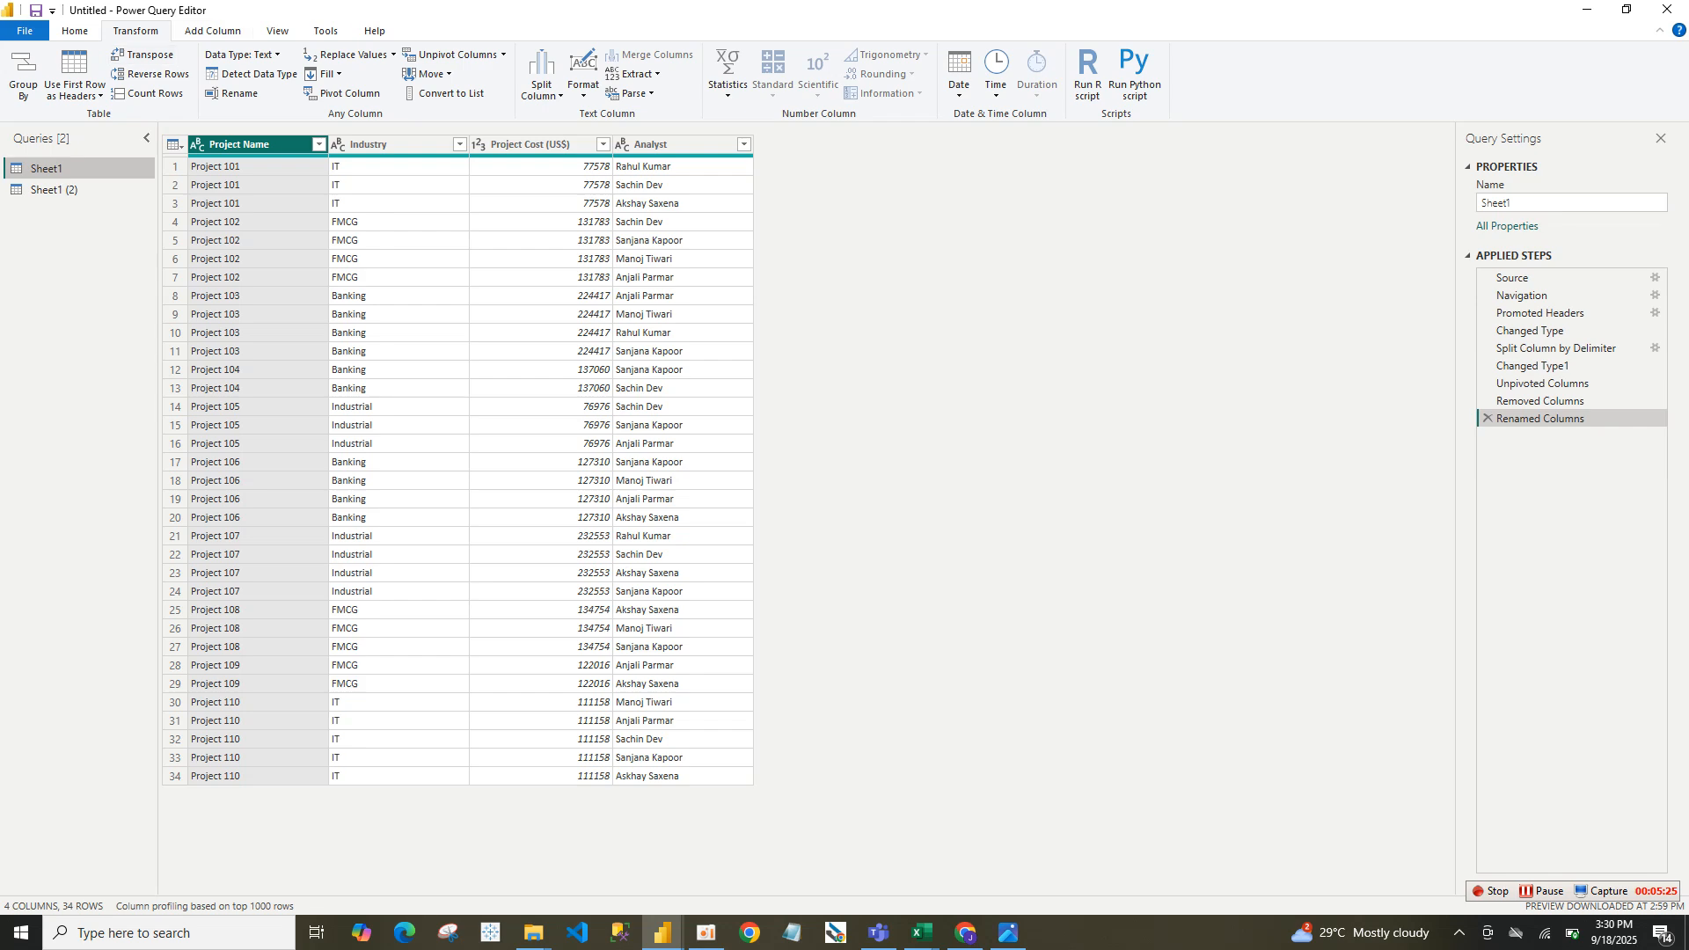
{"action": "left_click", "coordinate": [75, 31]}
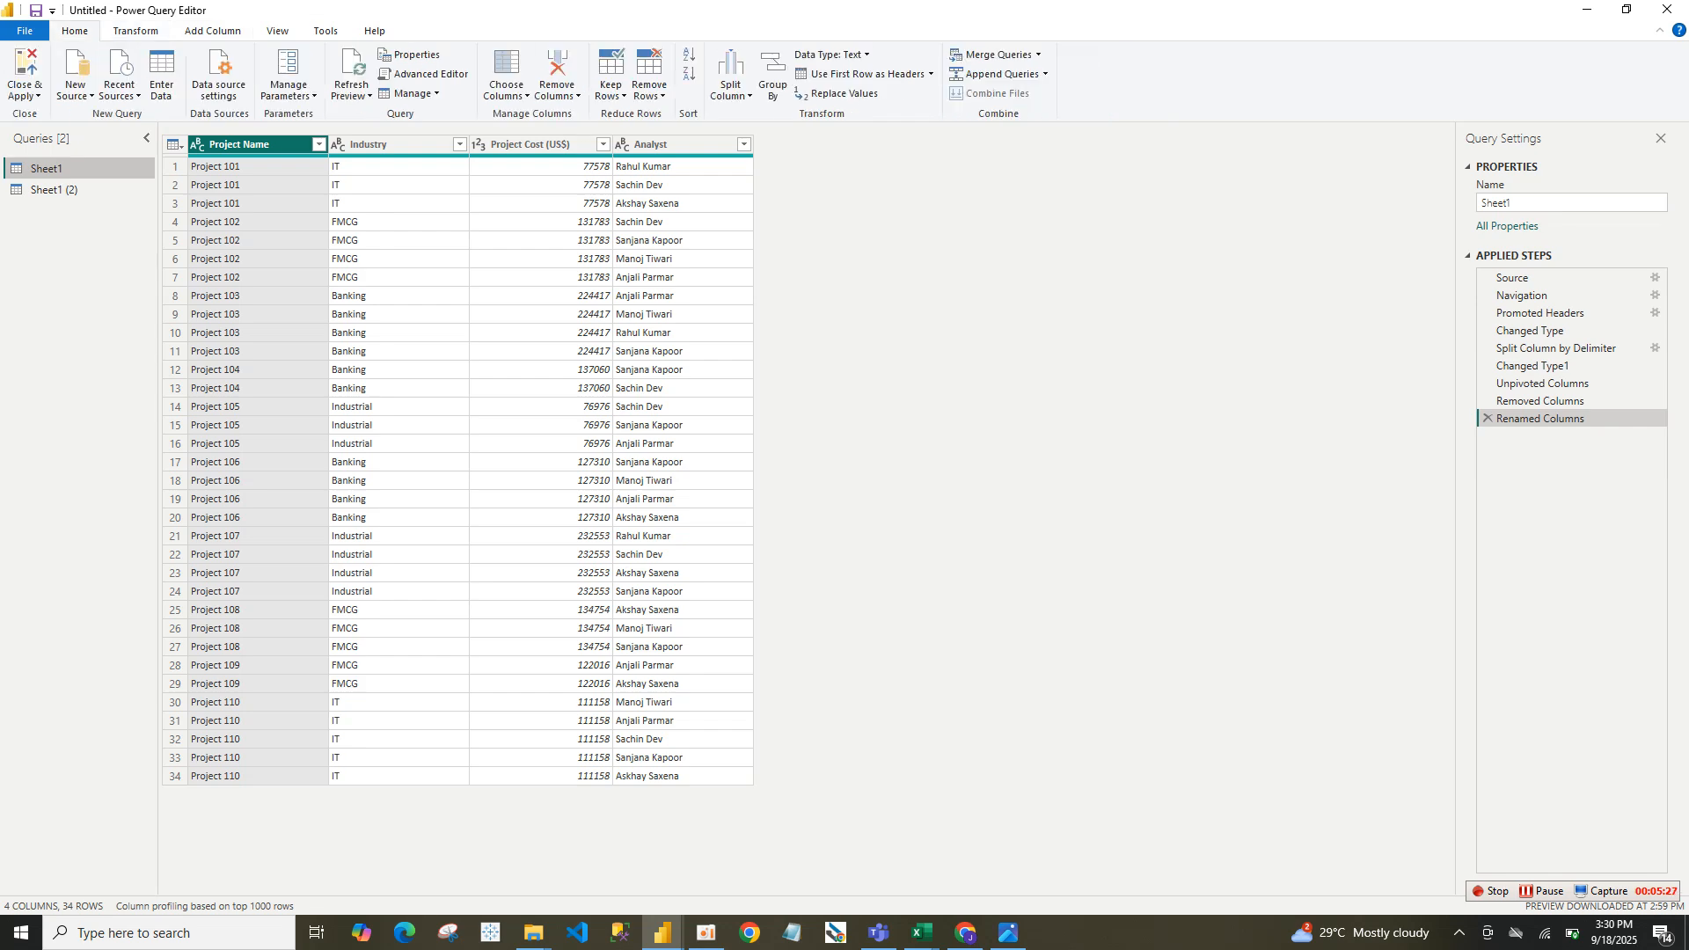
{"action": "left_click", "coordinate": [992, 55]}
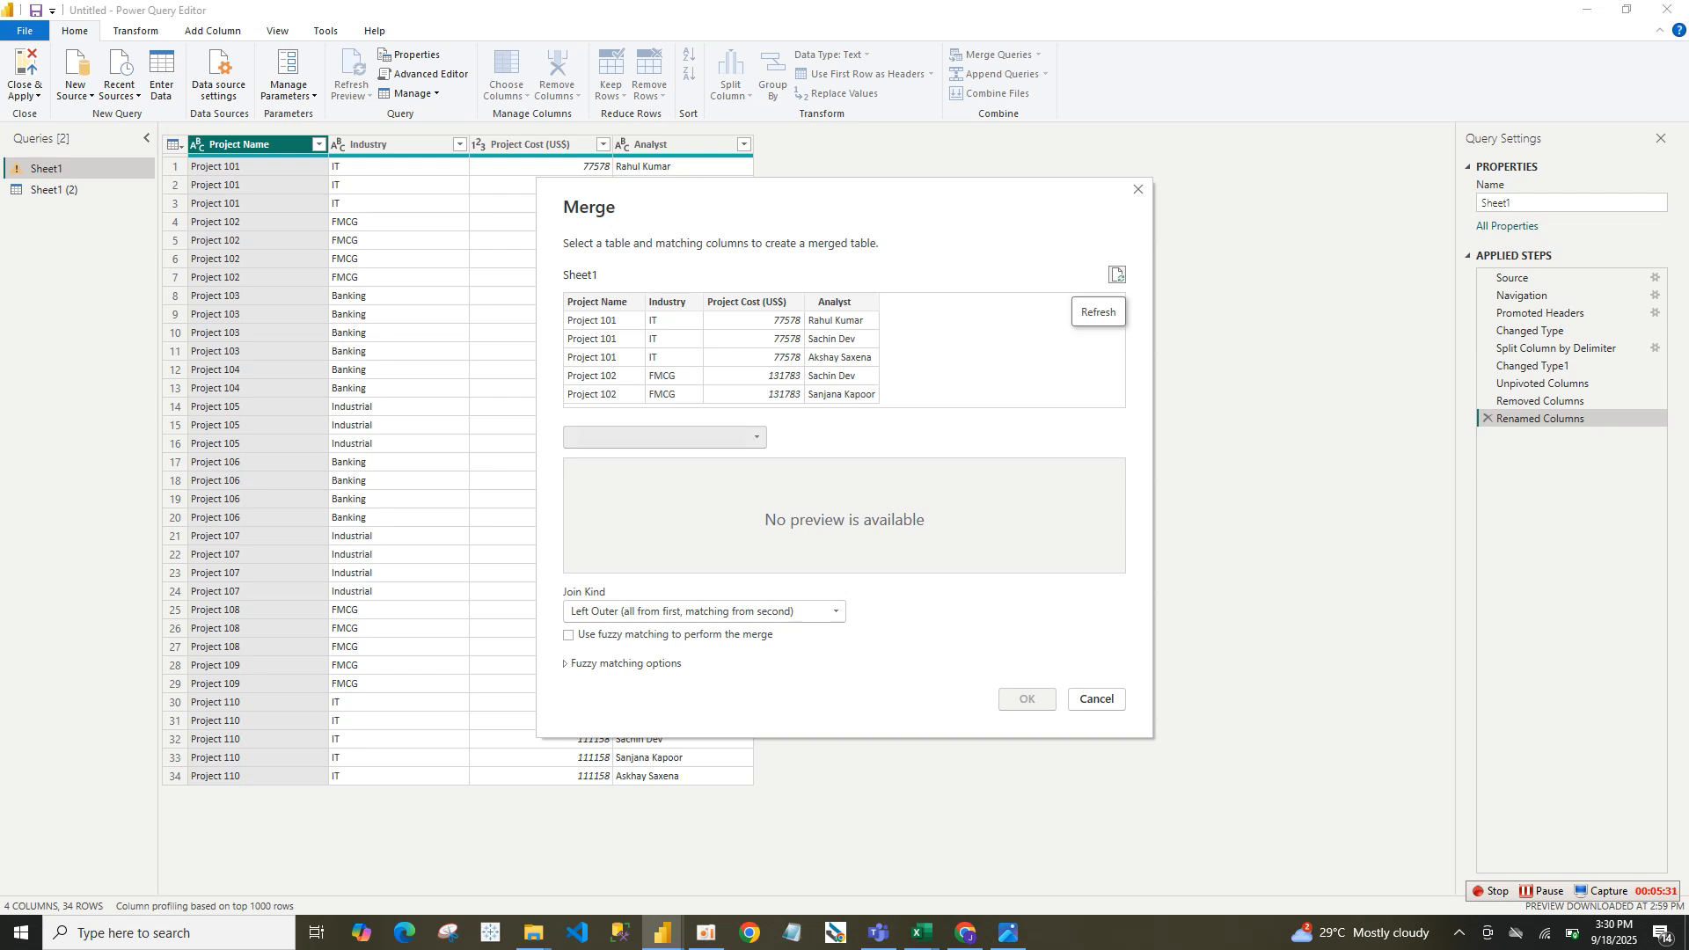
{"action": "left_click", "coordinate": [664, 437]}
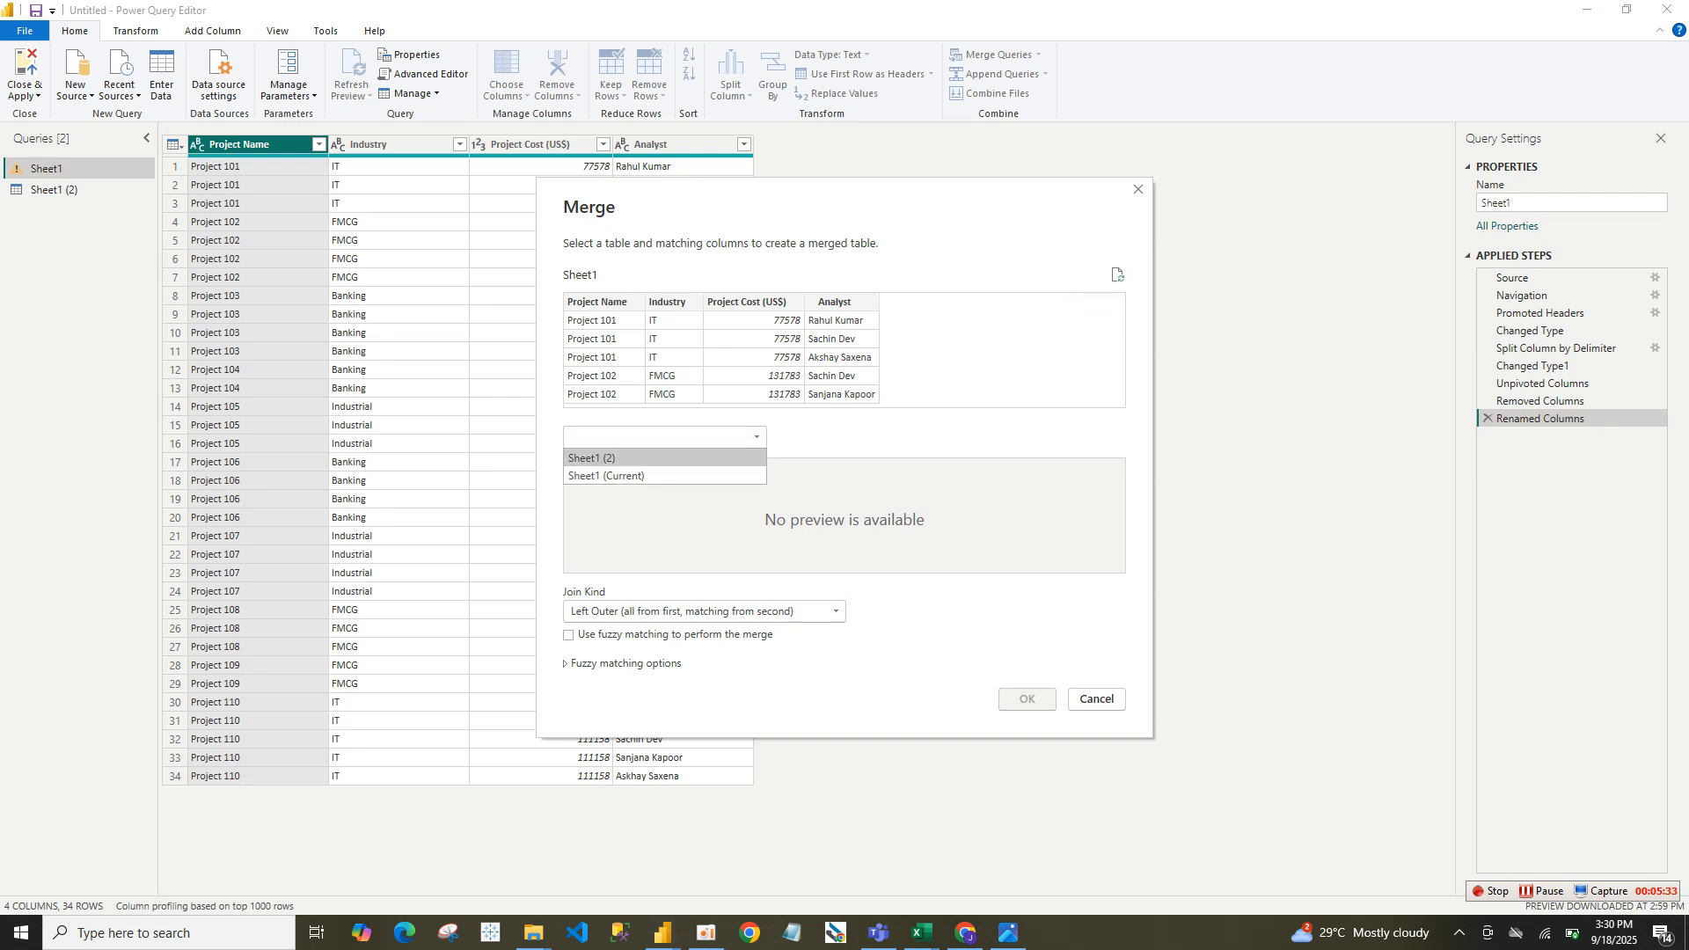
{"action": "left_click", "coordinate": [664, 458]}
{"action": "left_click", "coordinate": [603, 486]}
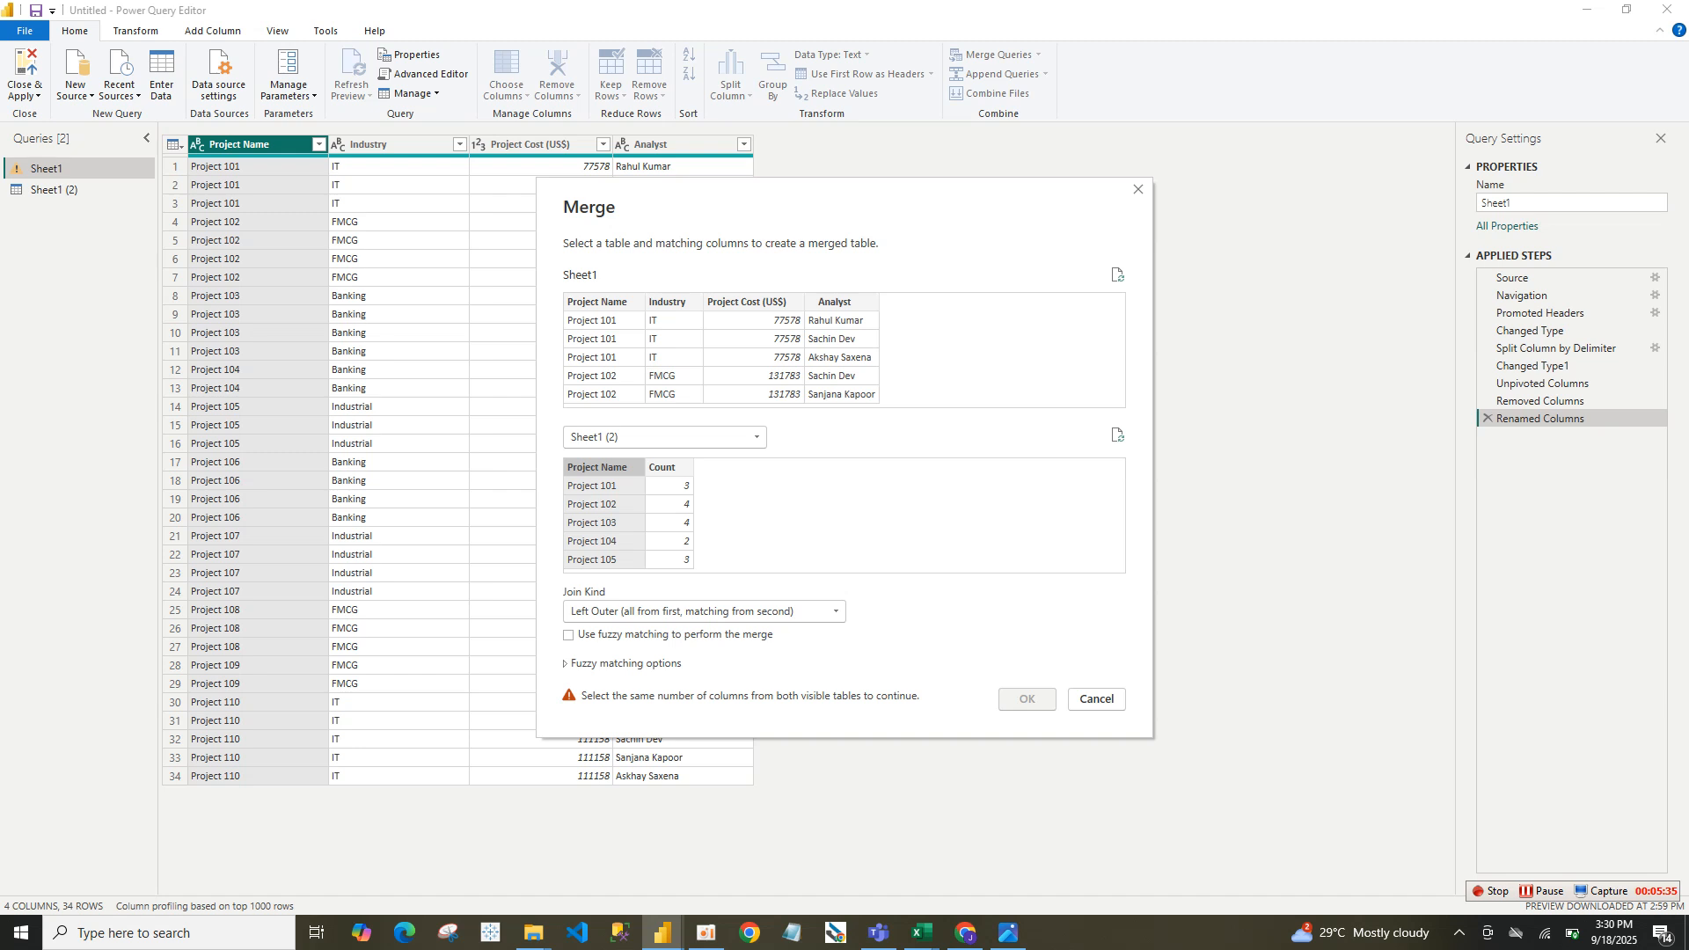
{"action": "left_click", "coordinate": [603, 303]}
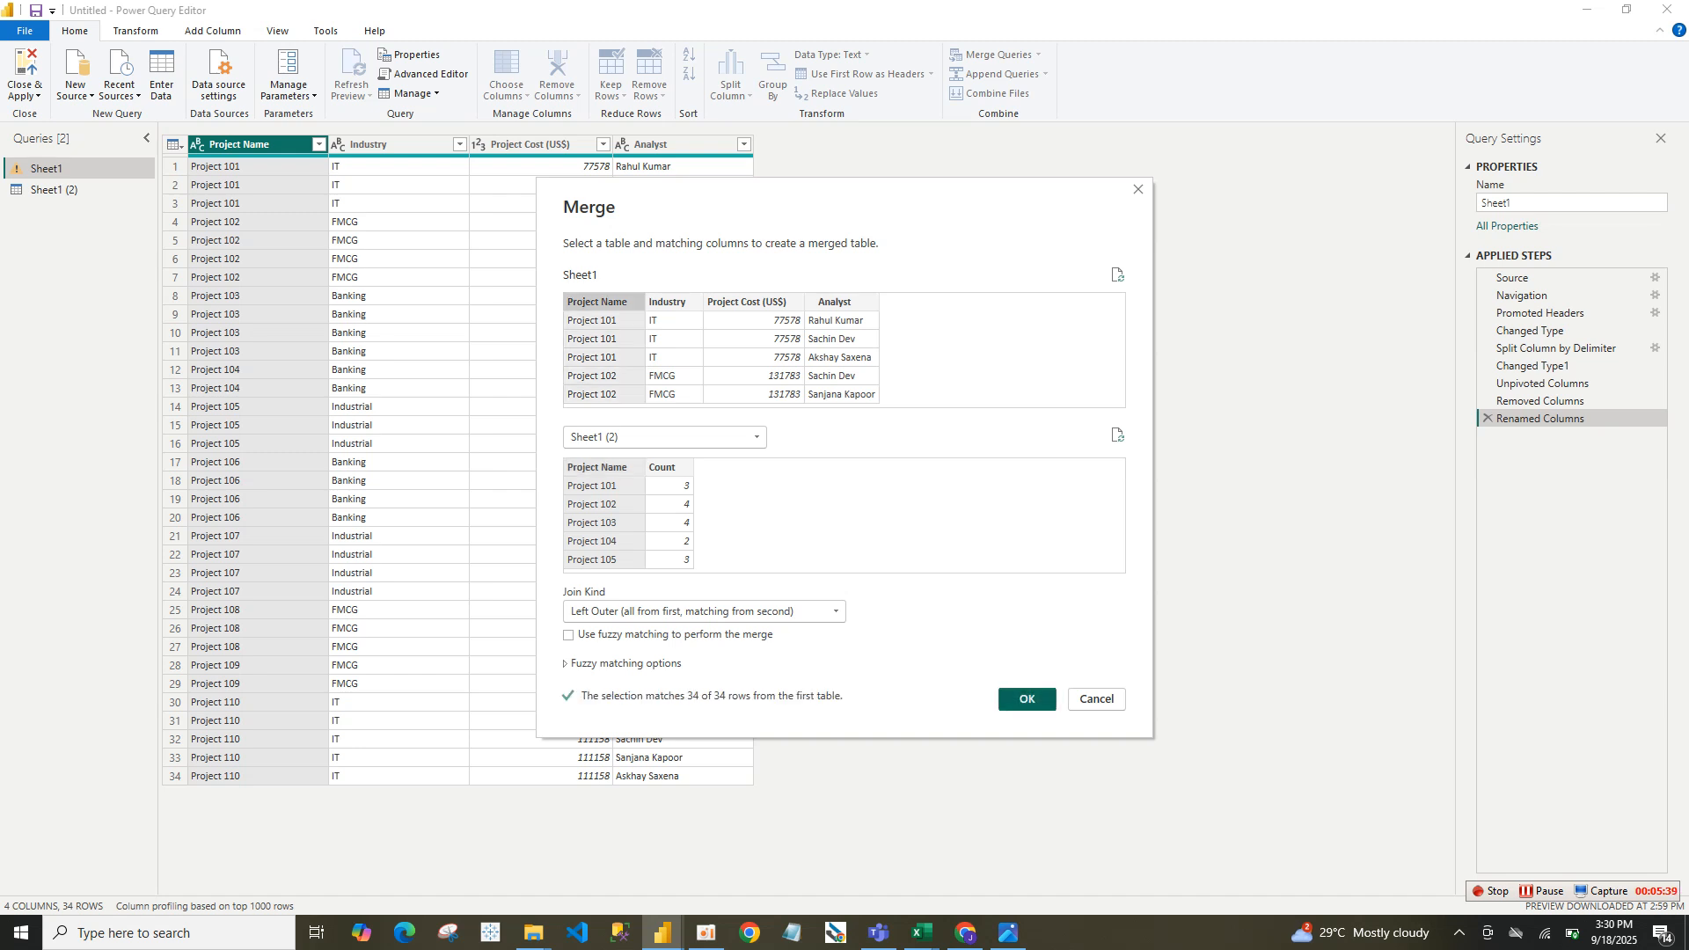
{"action": "left_click", "coordinate": [1026, 698]}
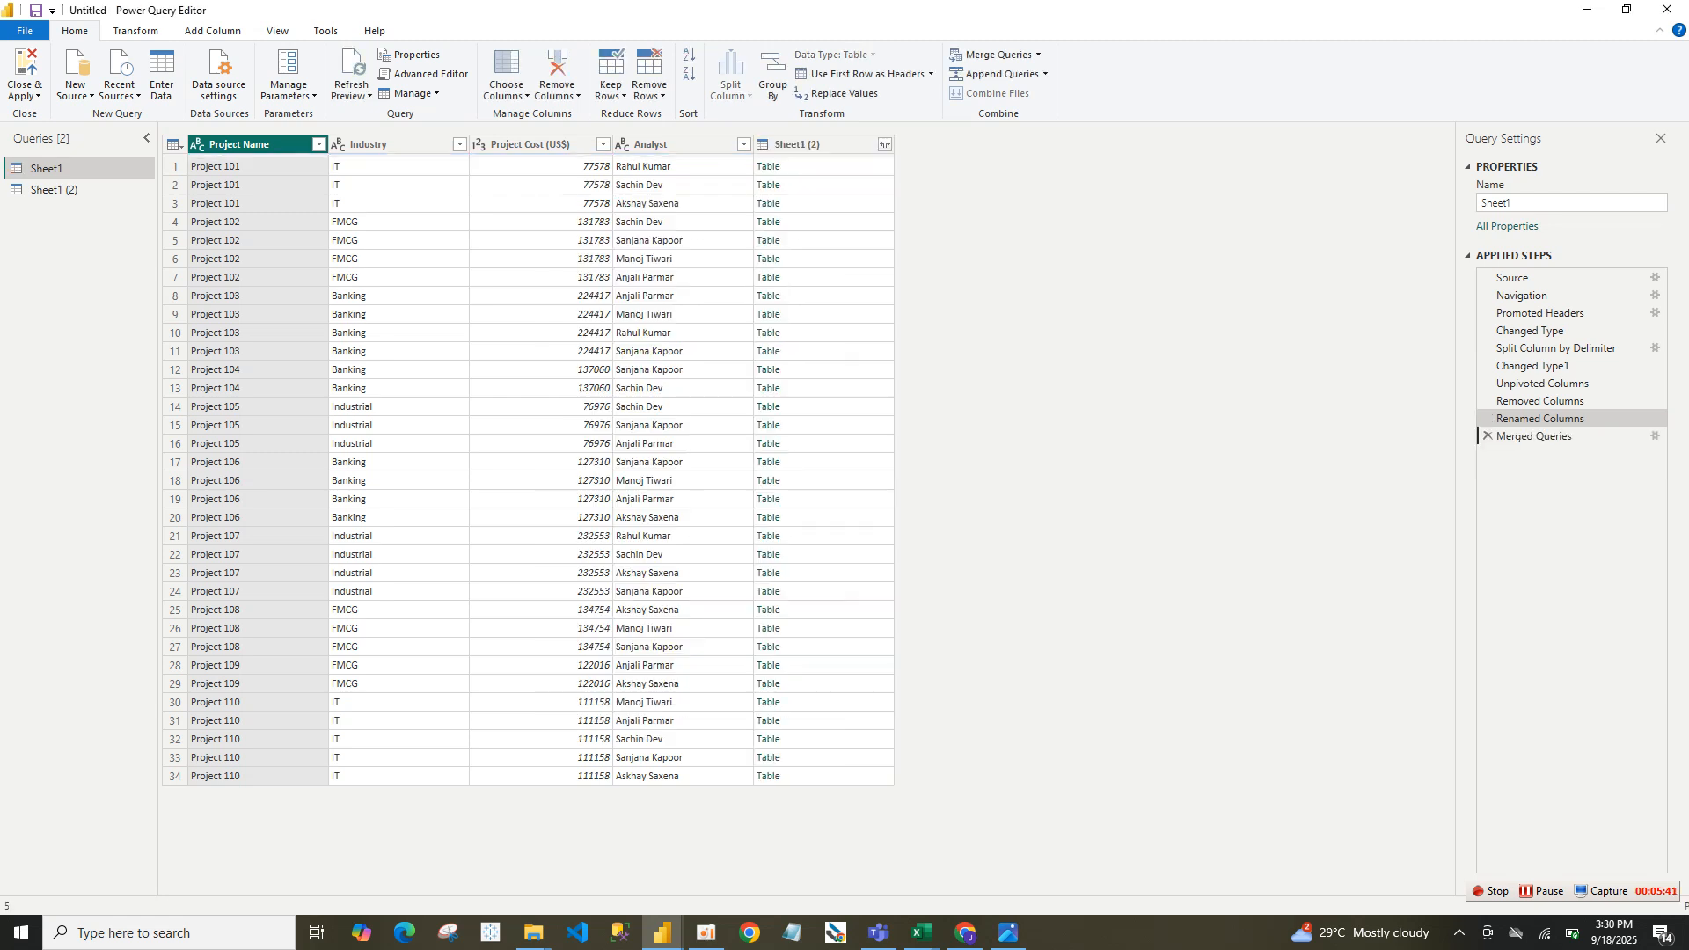
Expand only the Count field from the merged Sheet1 (2) column, keeping the original column name as prefix.
{"action": "left_click", "coordinate": [885, 144]}
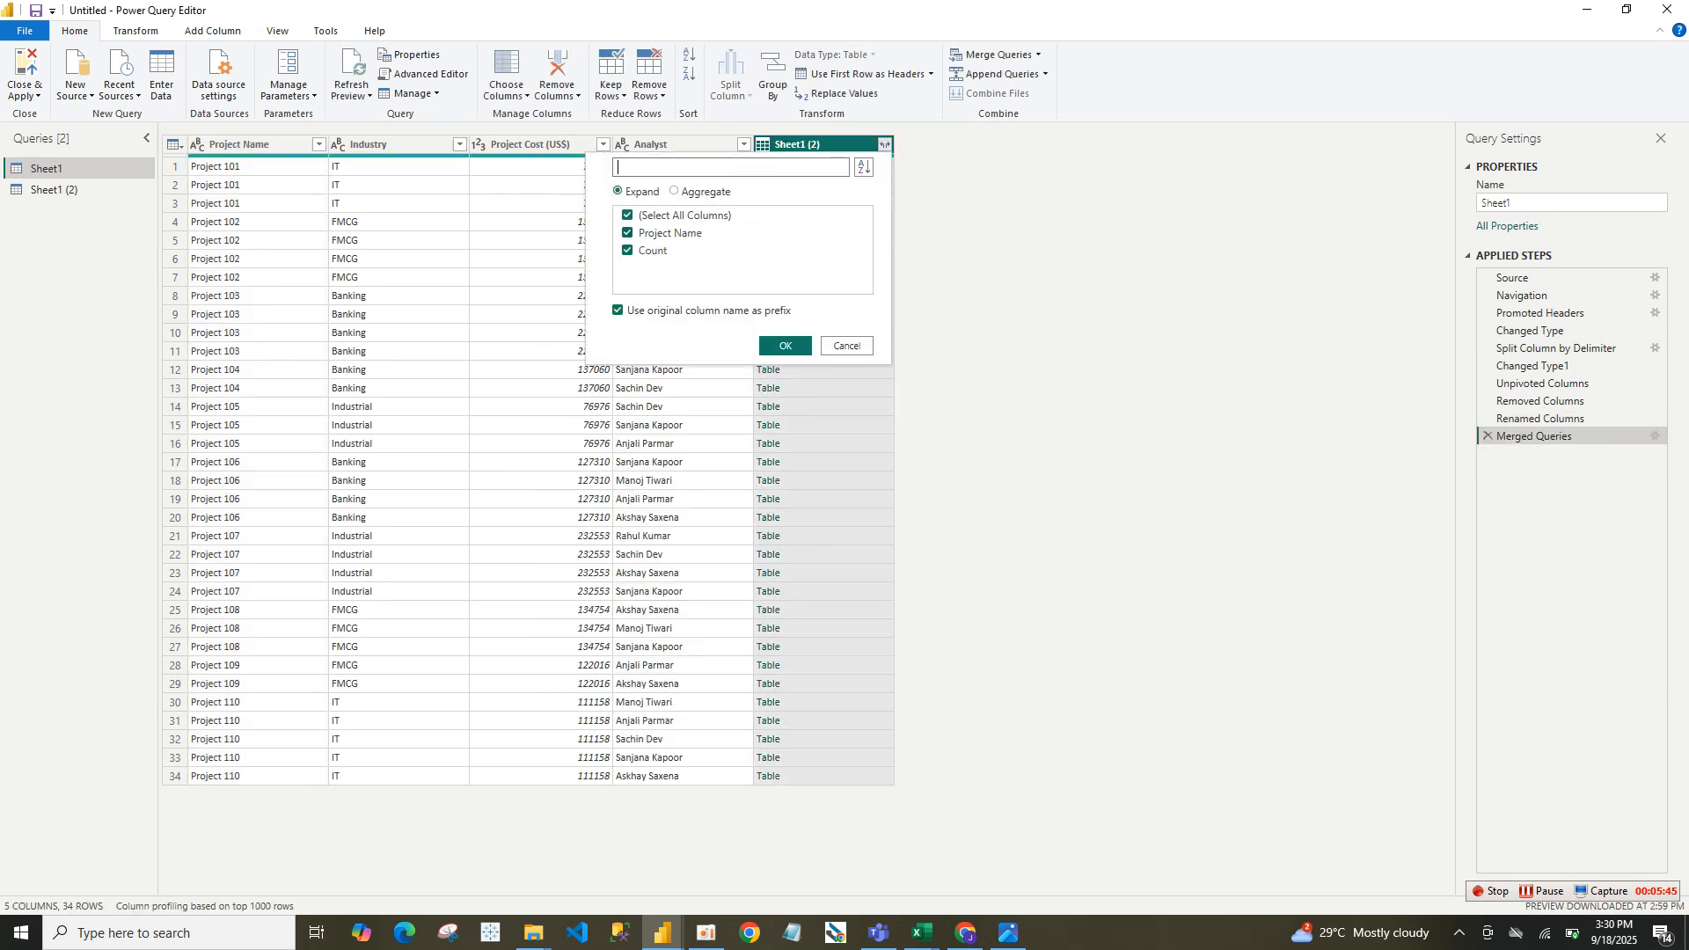
{"action": "left_click", "coordinate": [627, 233]}
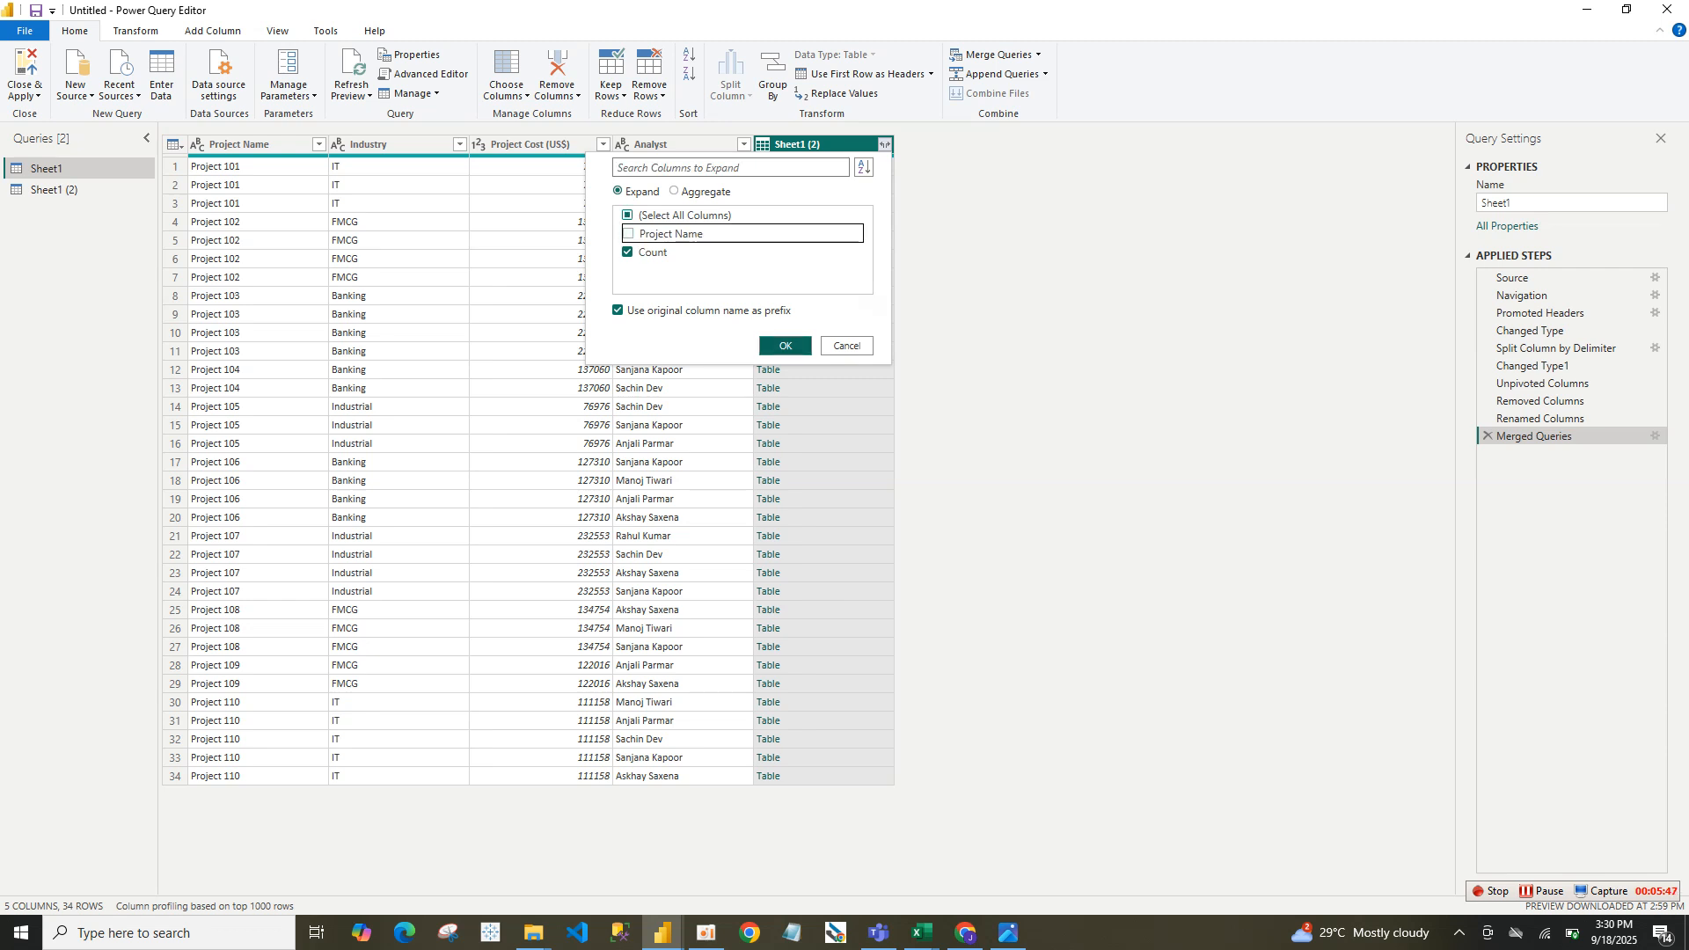
{"action": "key", "text": "Return"}
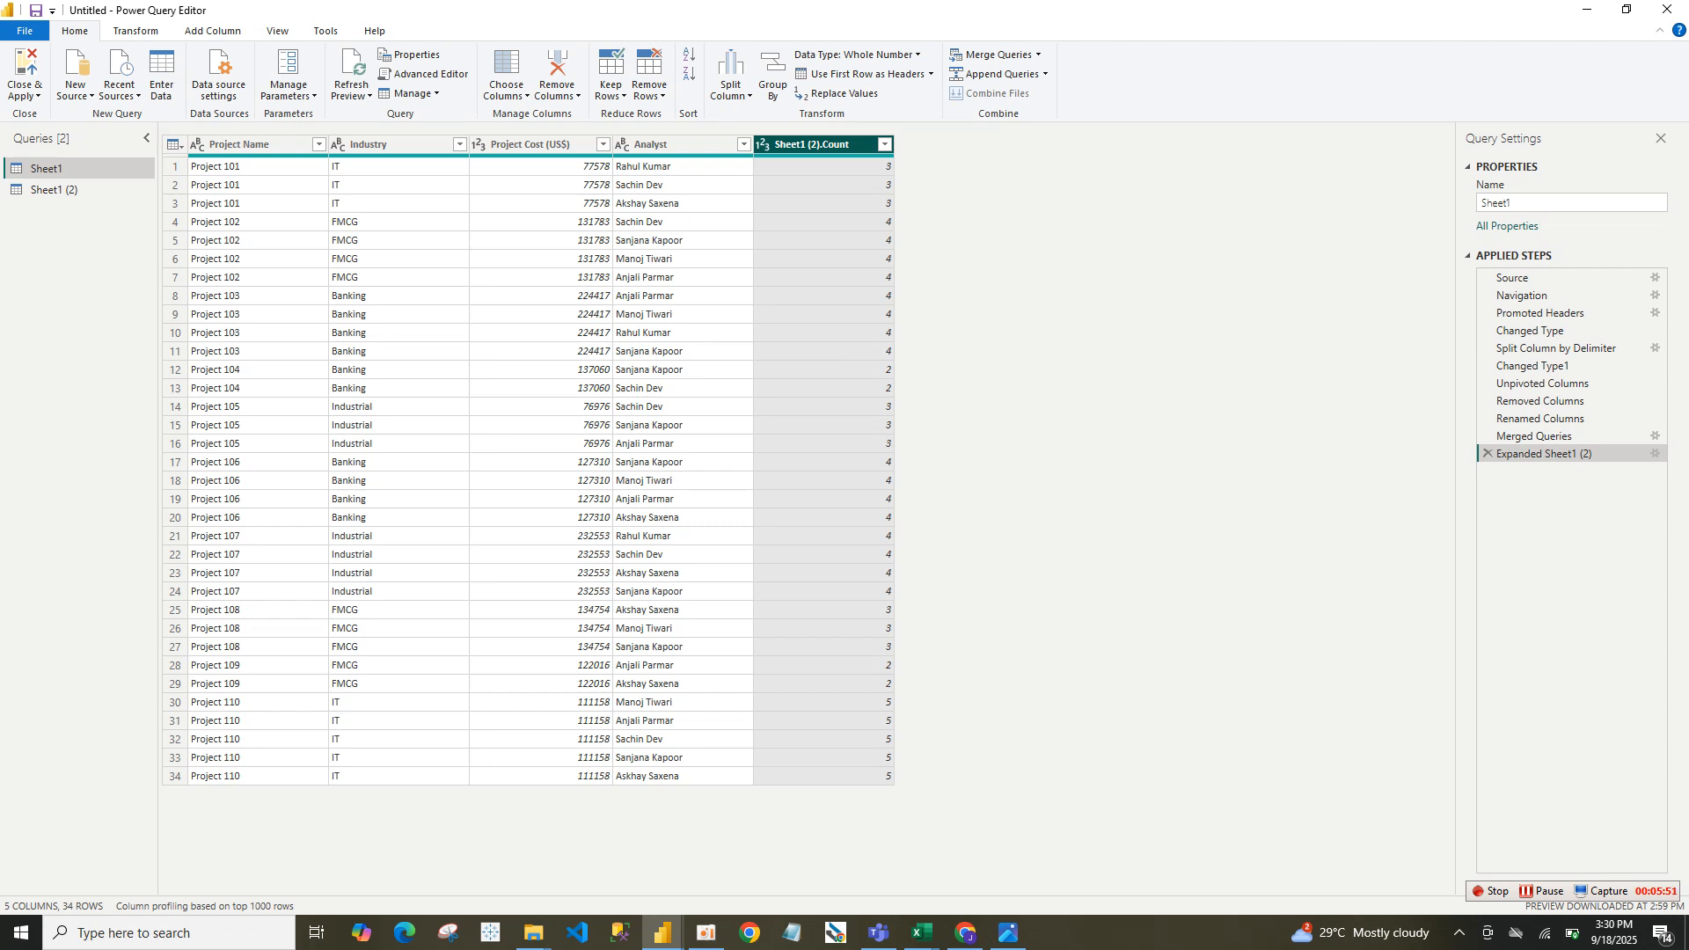
Rename the expanded count column as No of Project.
{"action": "key", "text": "F2"}
{"action": "type", "text": "N"}
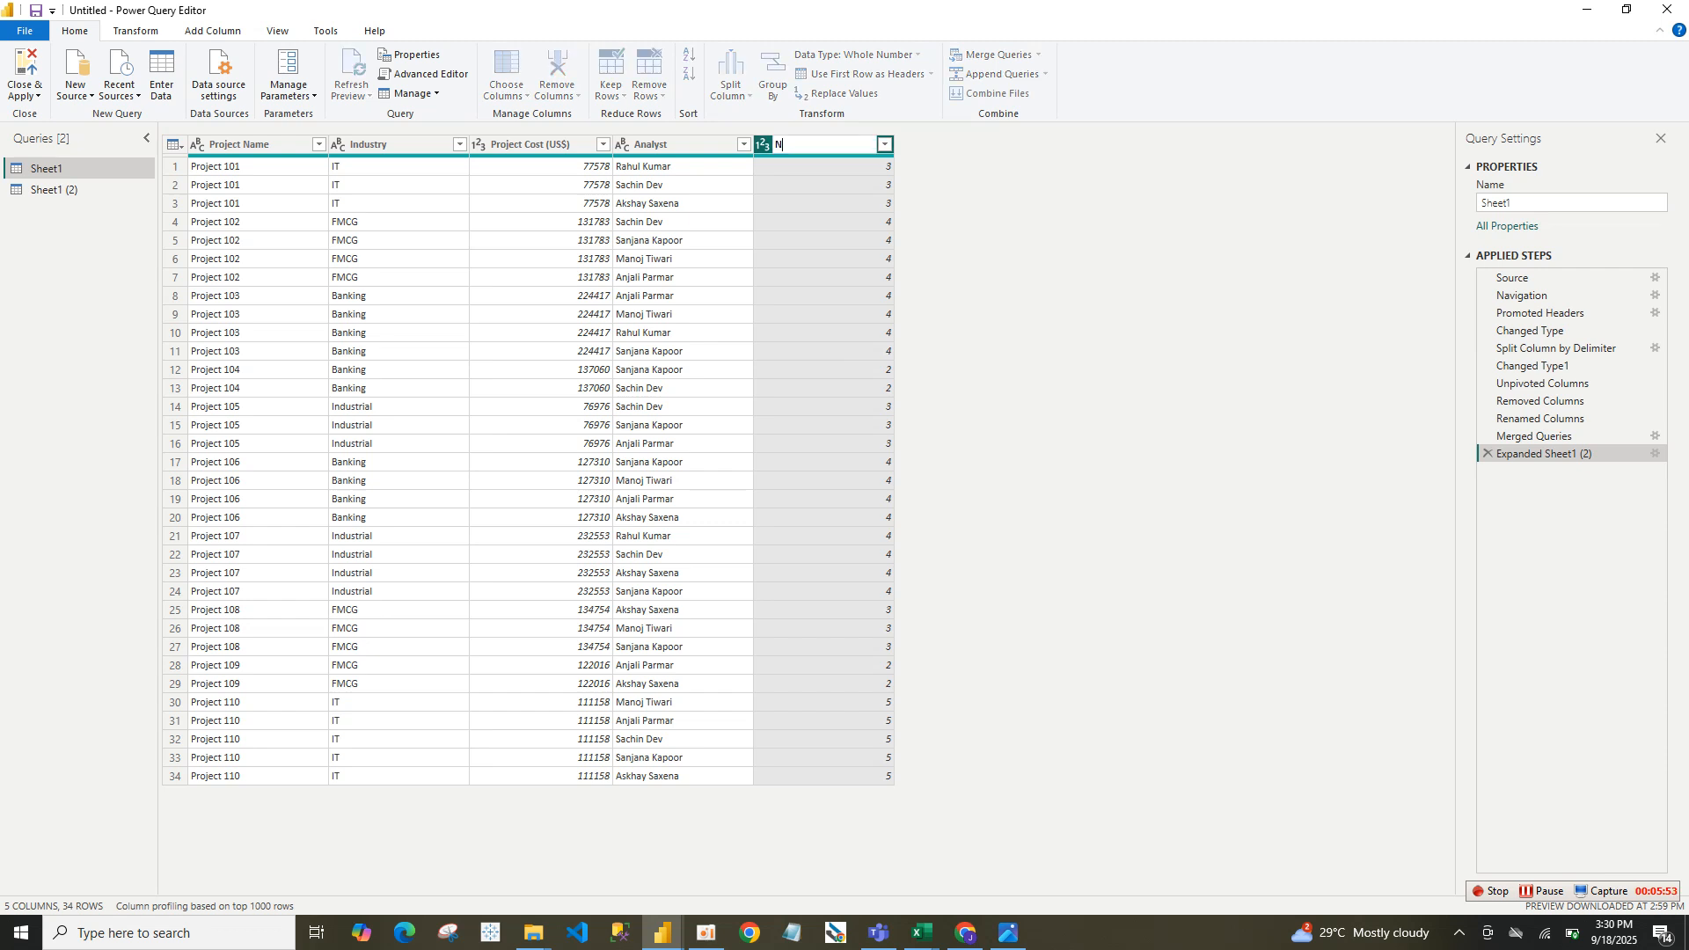
{"action": "type", "text": "o of Project"}
{"action": "key", "text": "Return"}
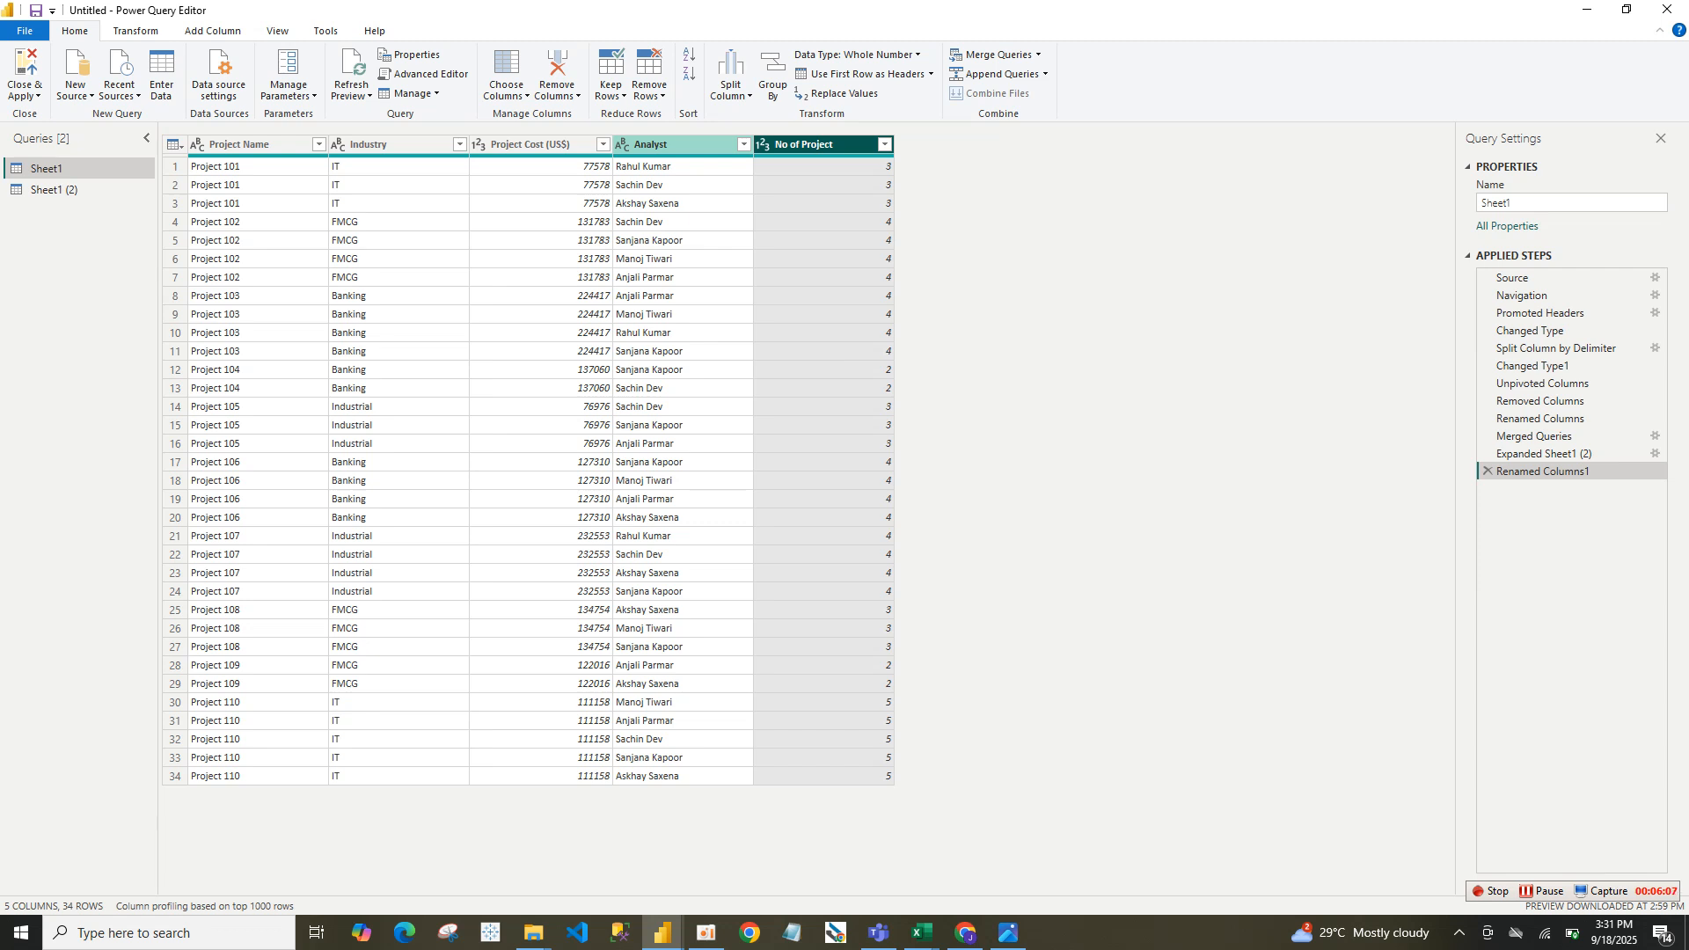
Apply the Trim and Clean text transformations to the Analyst column.
{"action": "left_click", "coordinate": [651, 144]}
{"action": "right_click", "coordinate": [651, 144]}
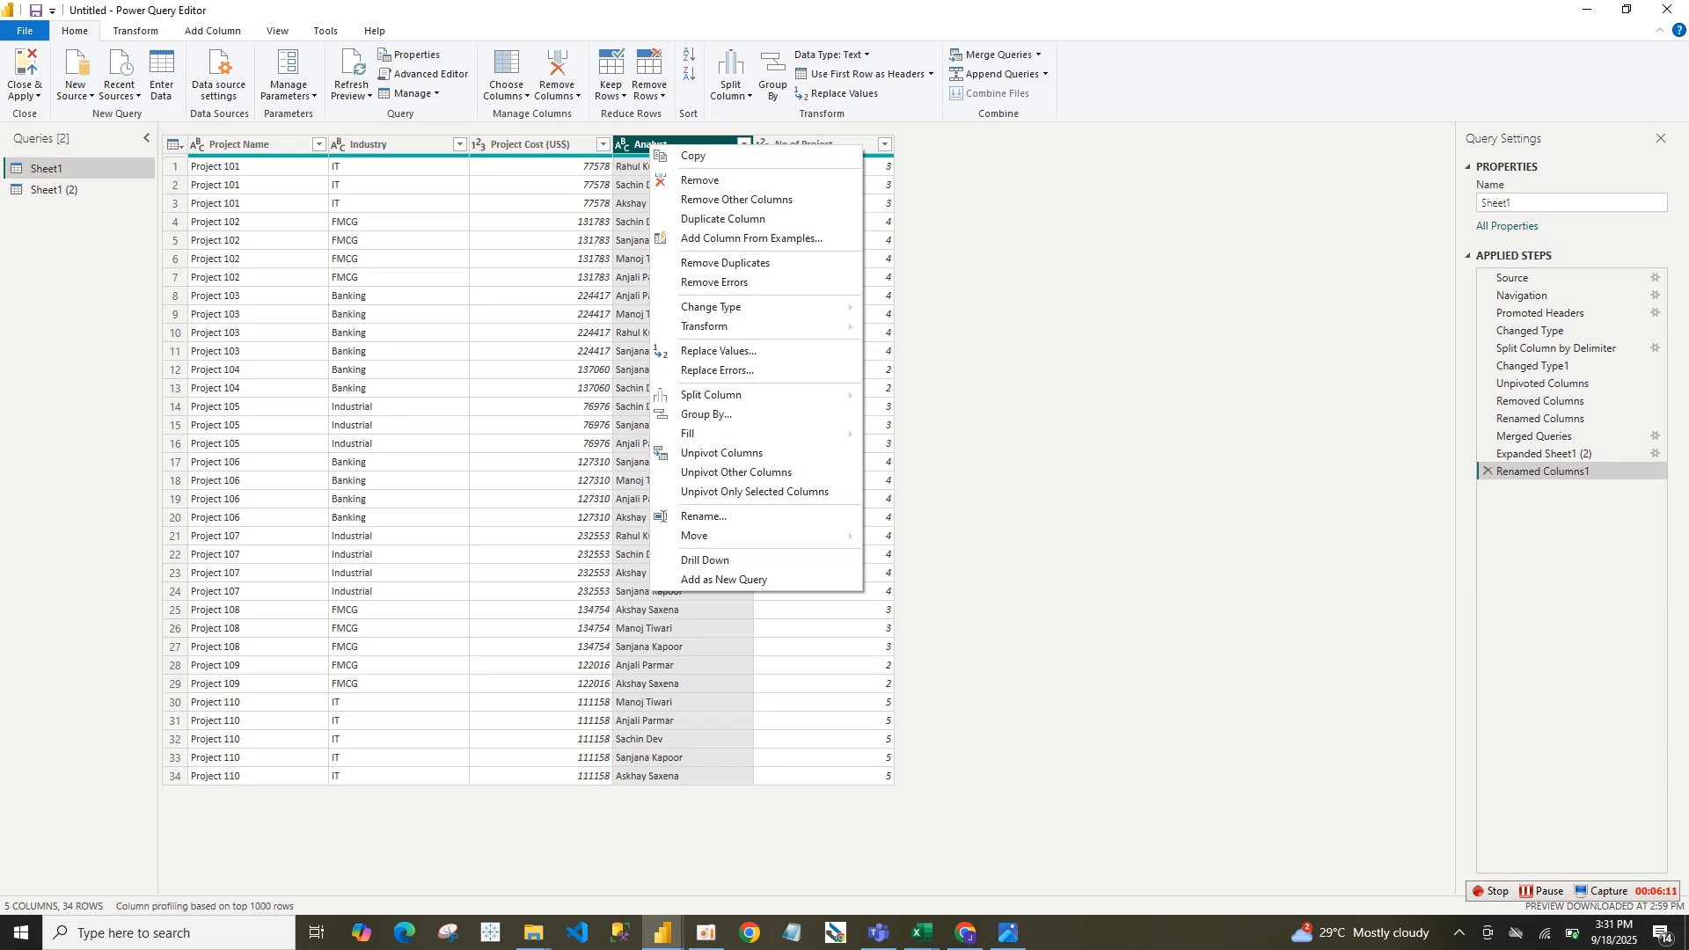
{"action": "left_click", "coordinate": [704, 684]}
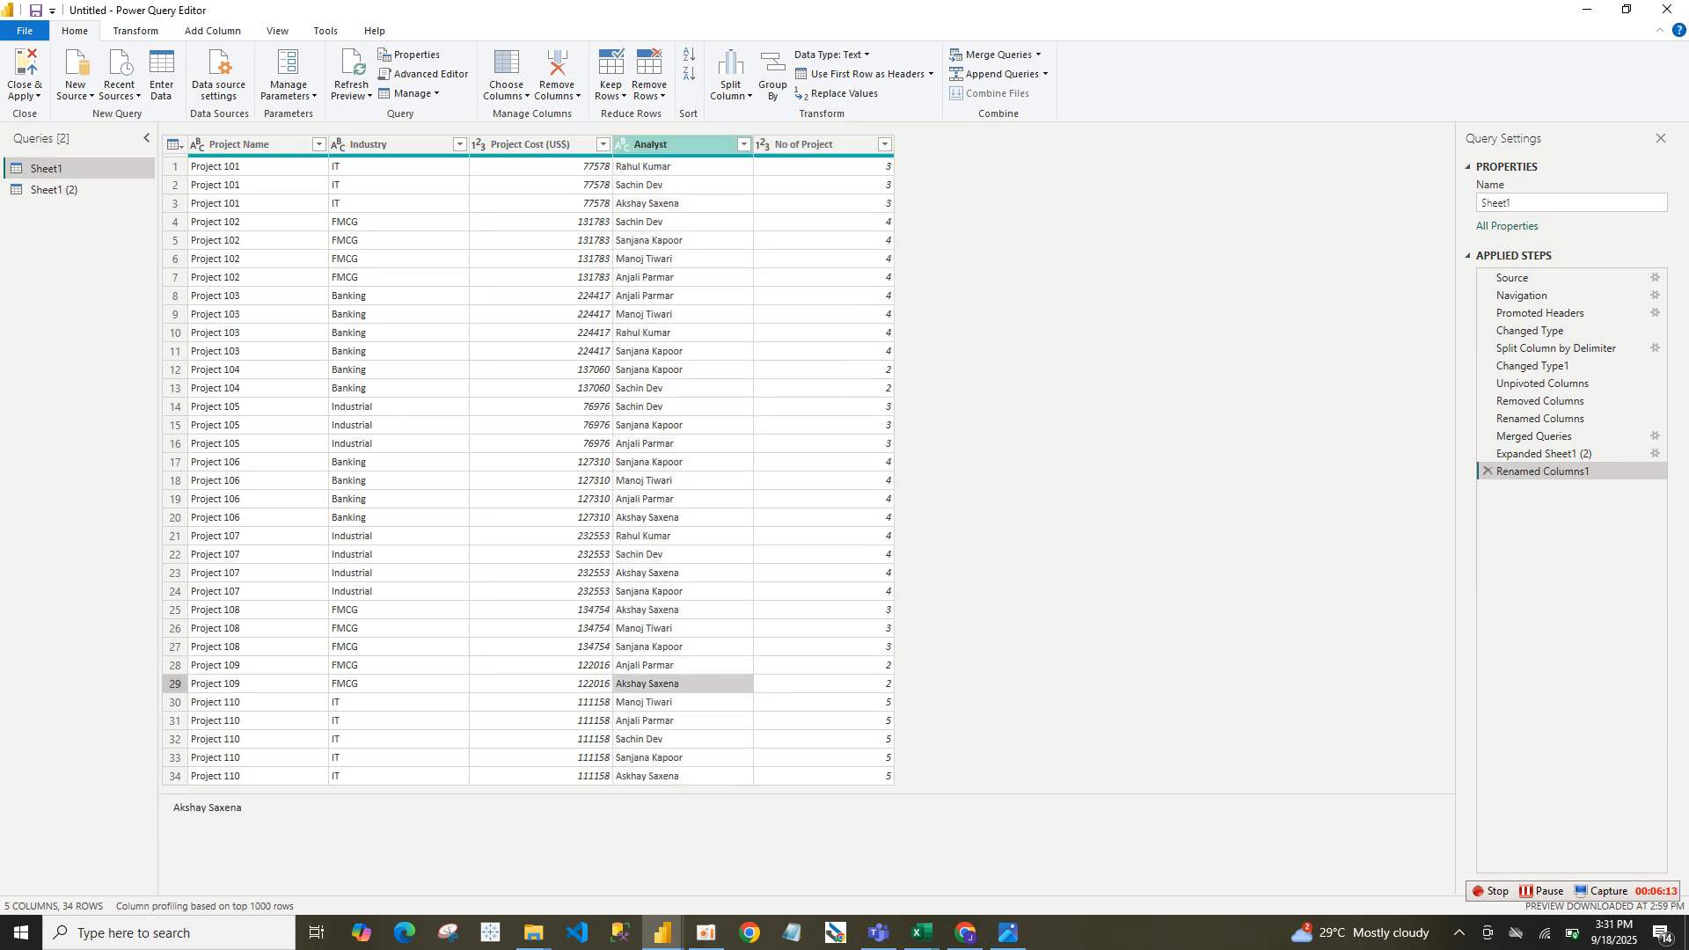
{"action": "left_click", "coordinate": [668, 144]}
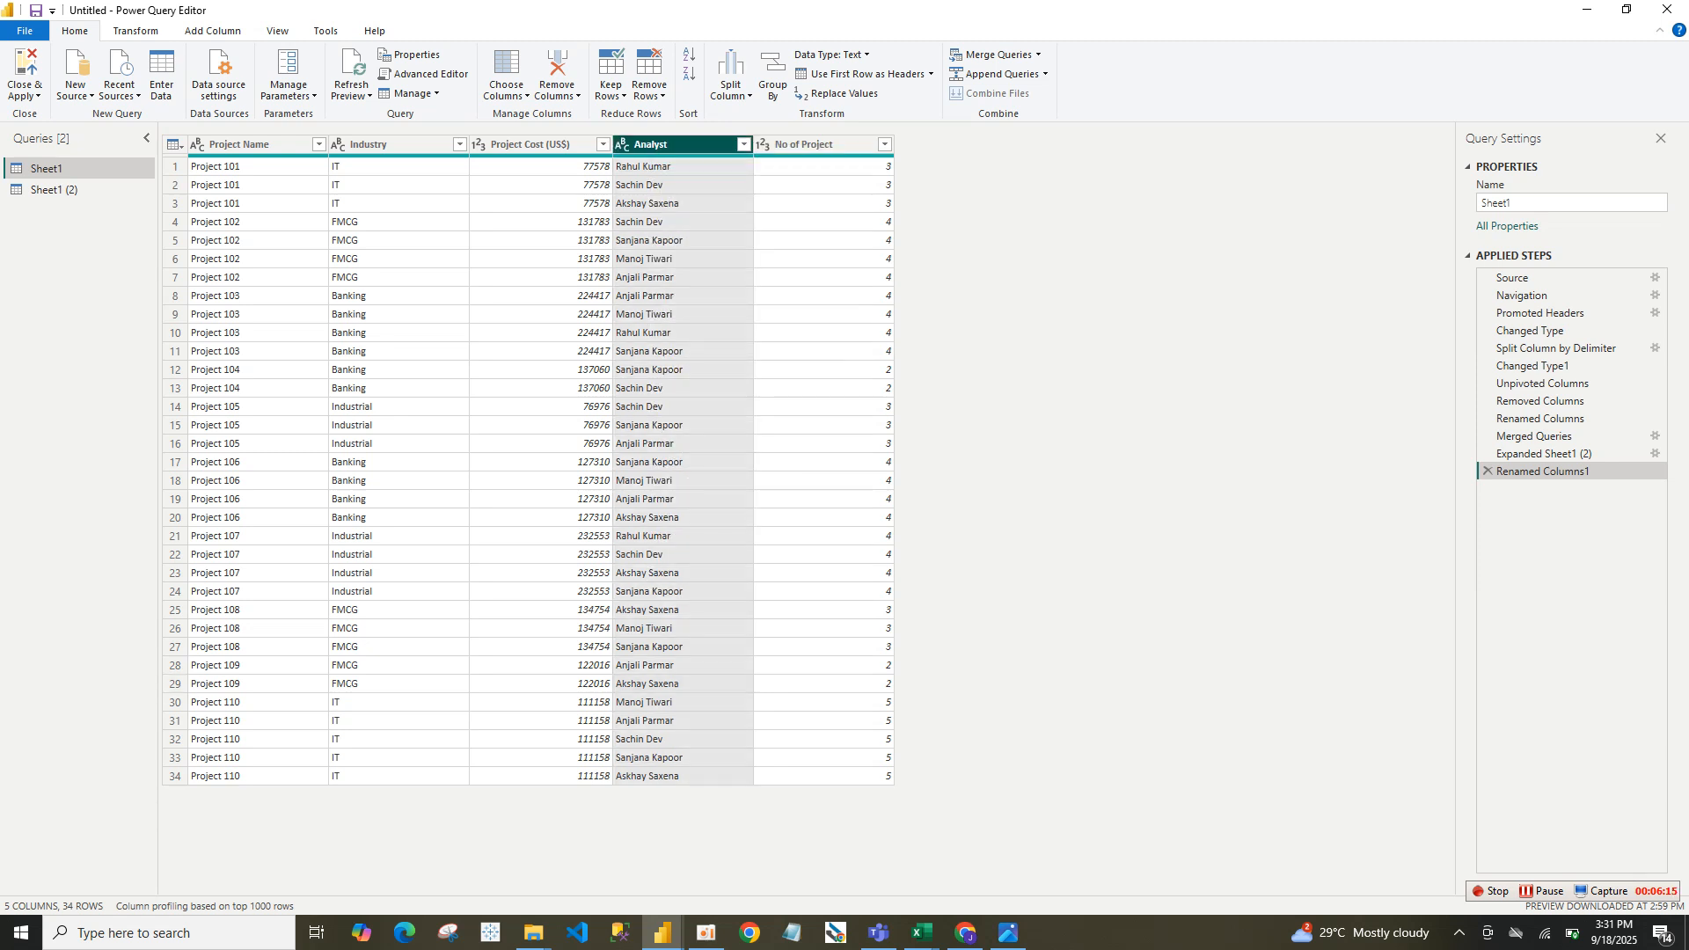
{"action": "right_click", "coordinate": [670, 147]}
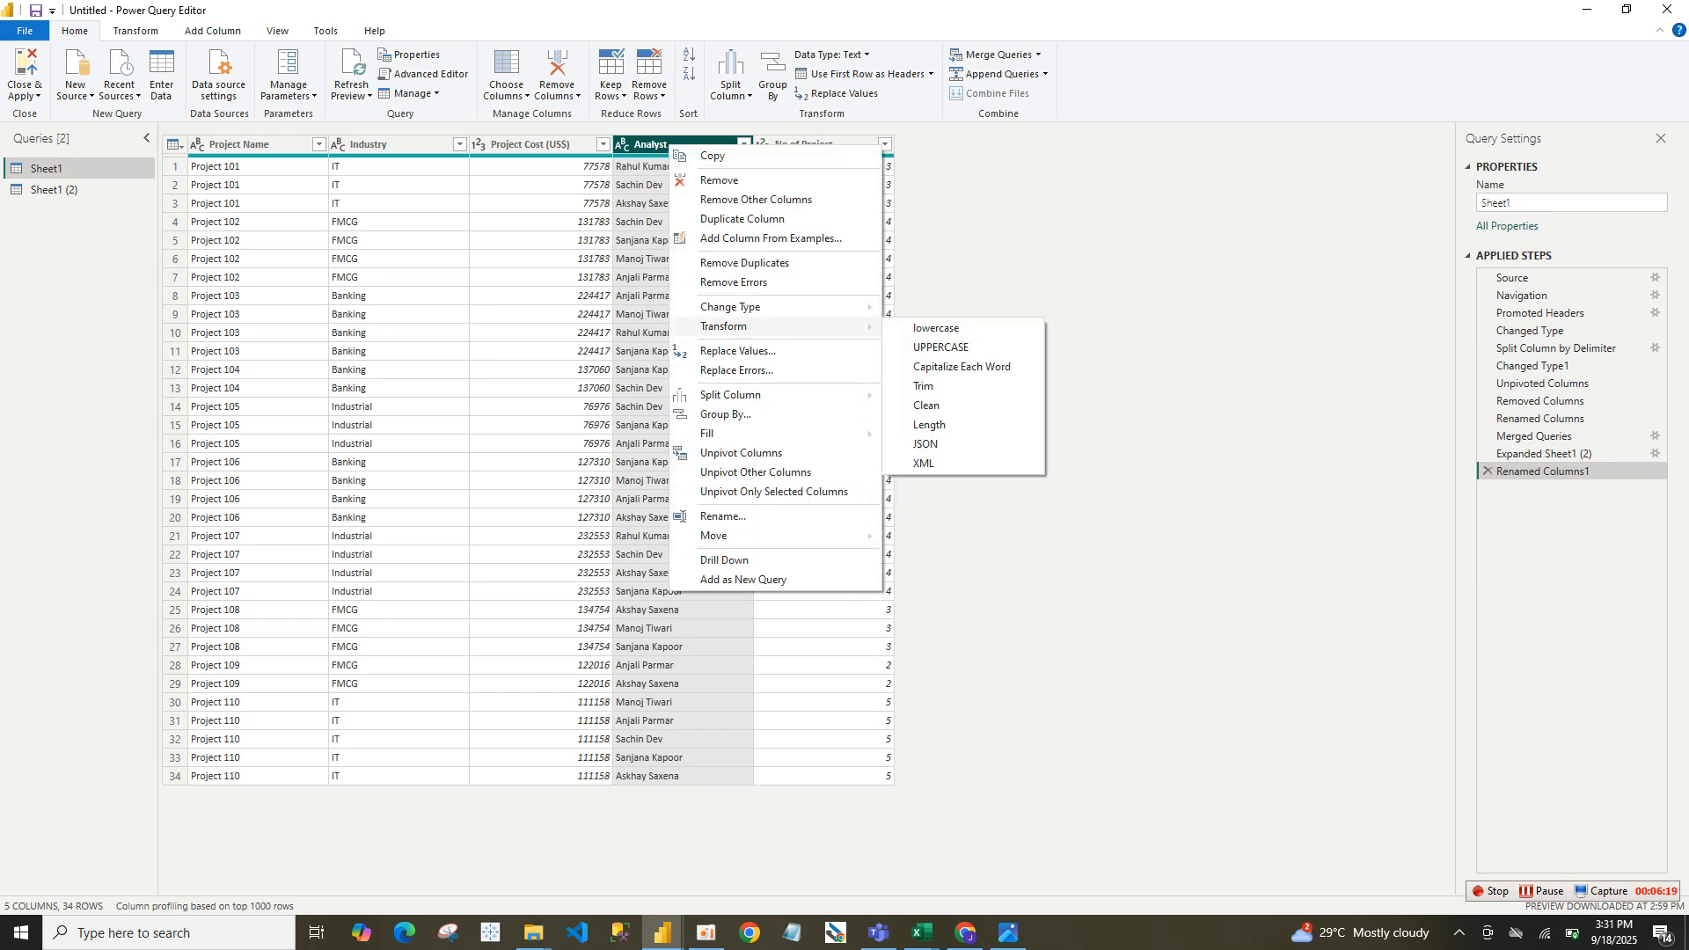
{"action": "left_click", "coordinate": [924, 386]}
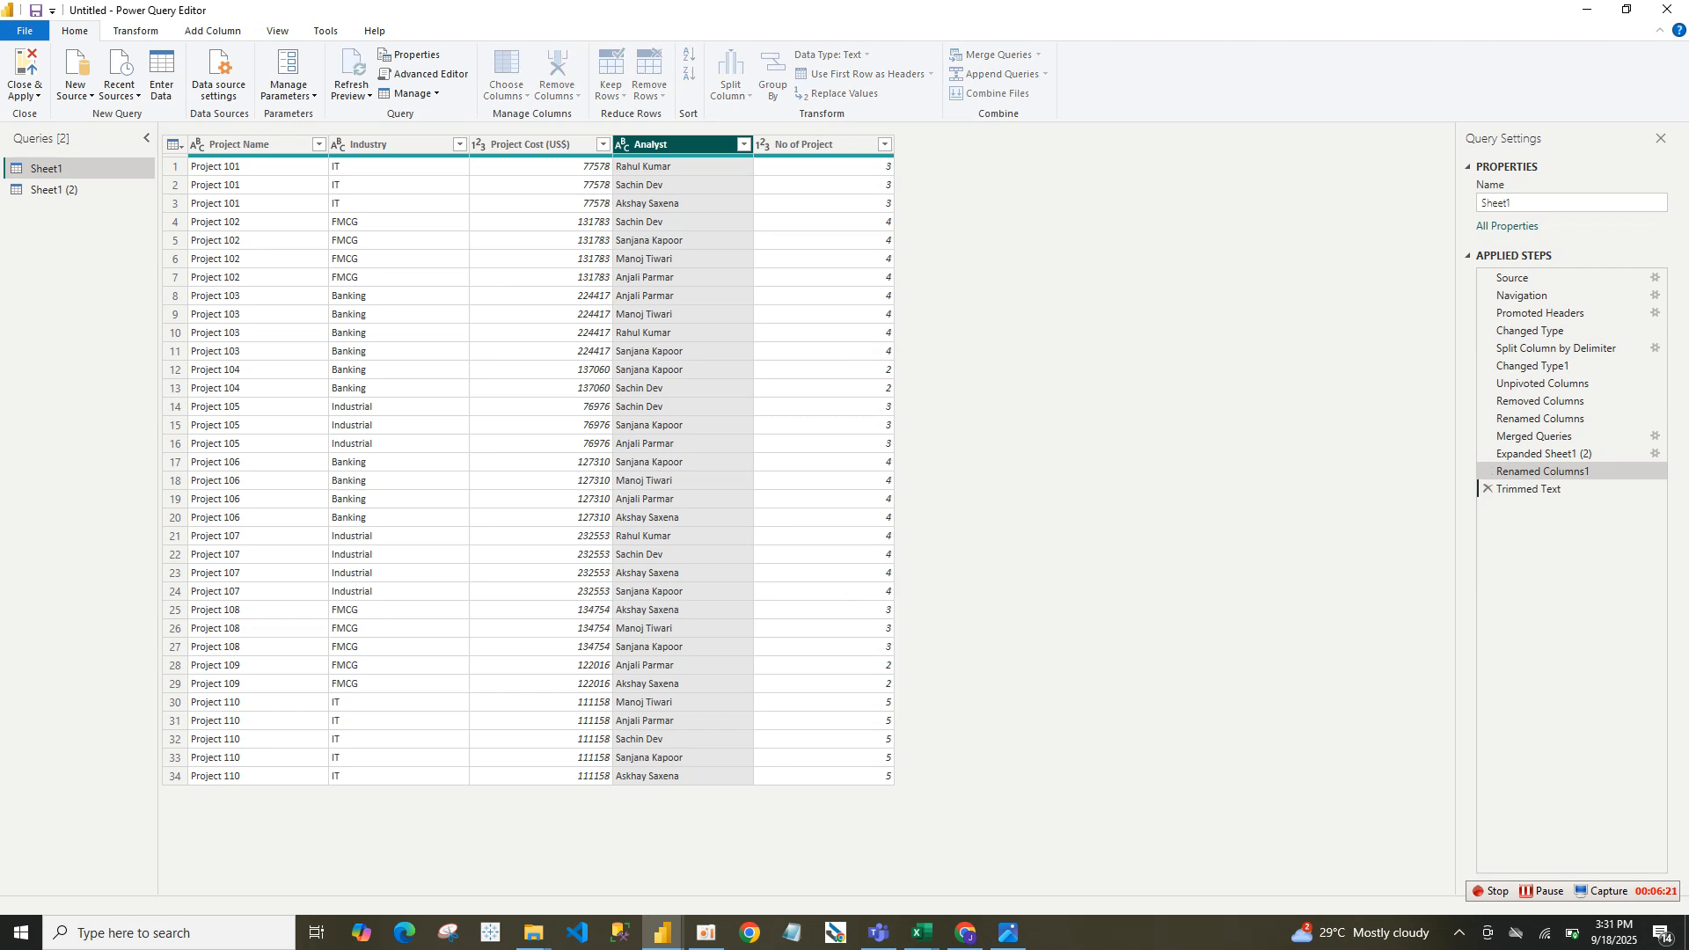
{"action": "right_click", "coordinate": [683, 149]}
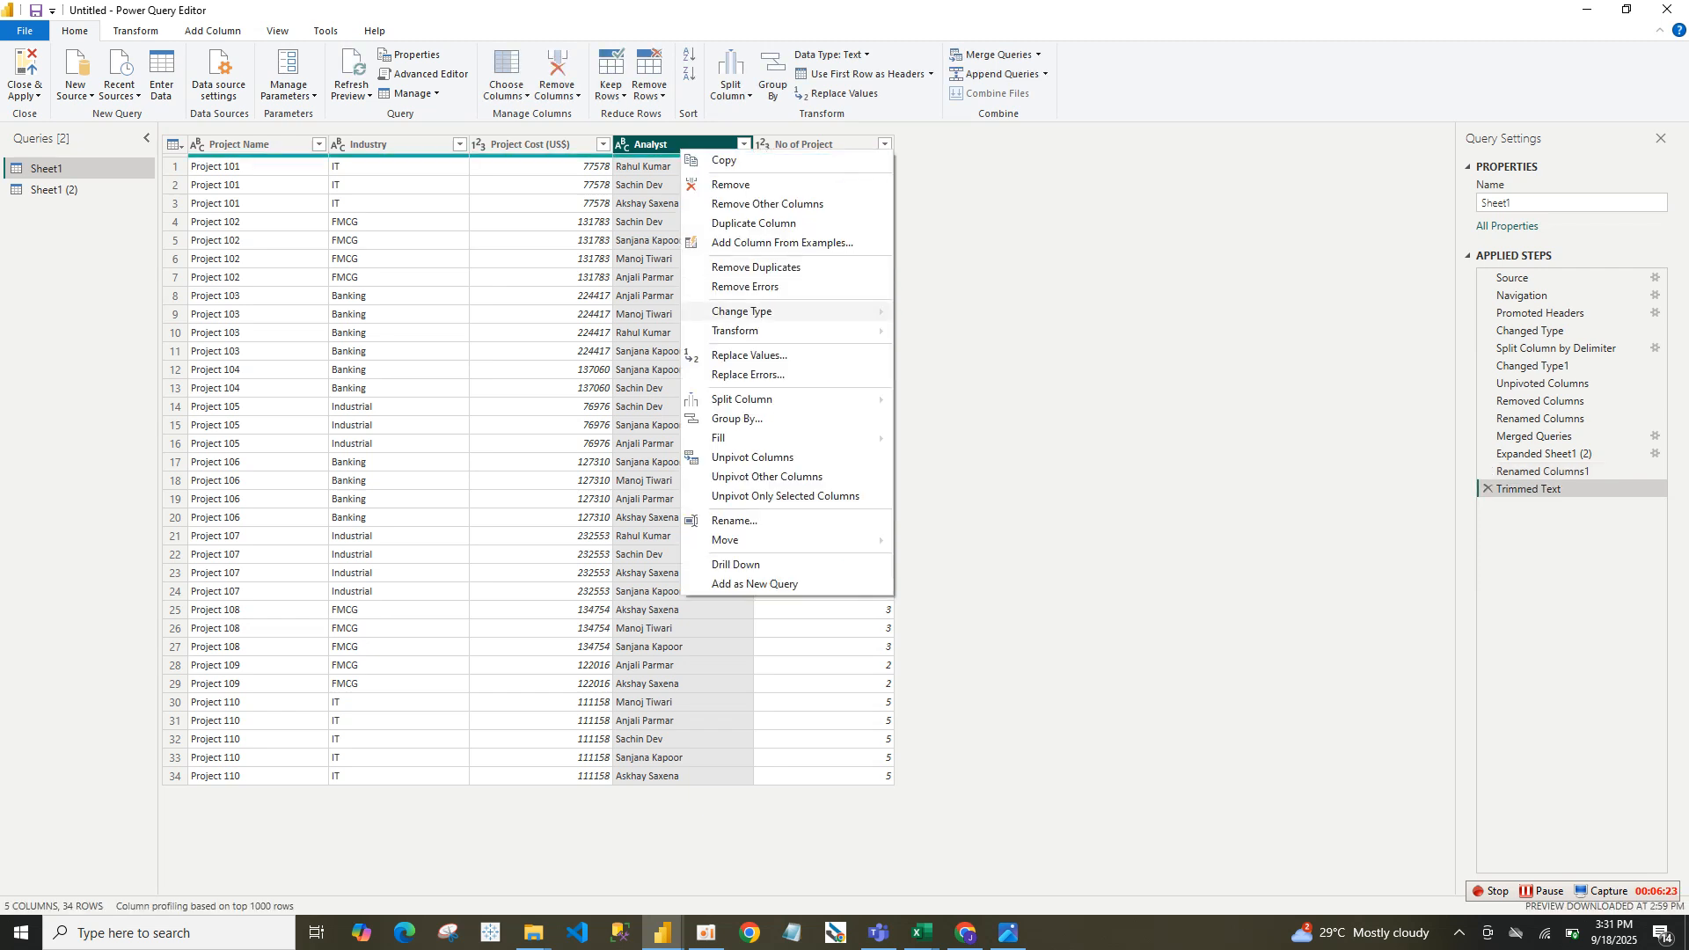
{"action": "mouse_move", "coordinate": [742, 311]}
{"action": "mouse_move", "coordinate": [791, 331]}
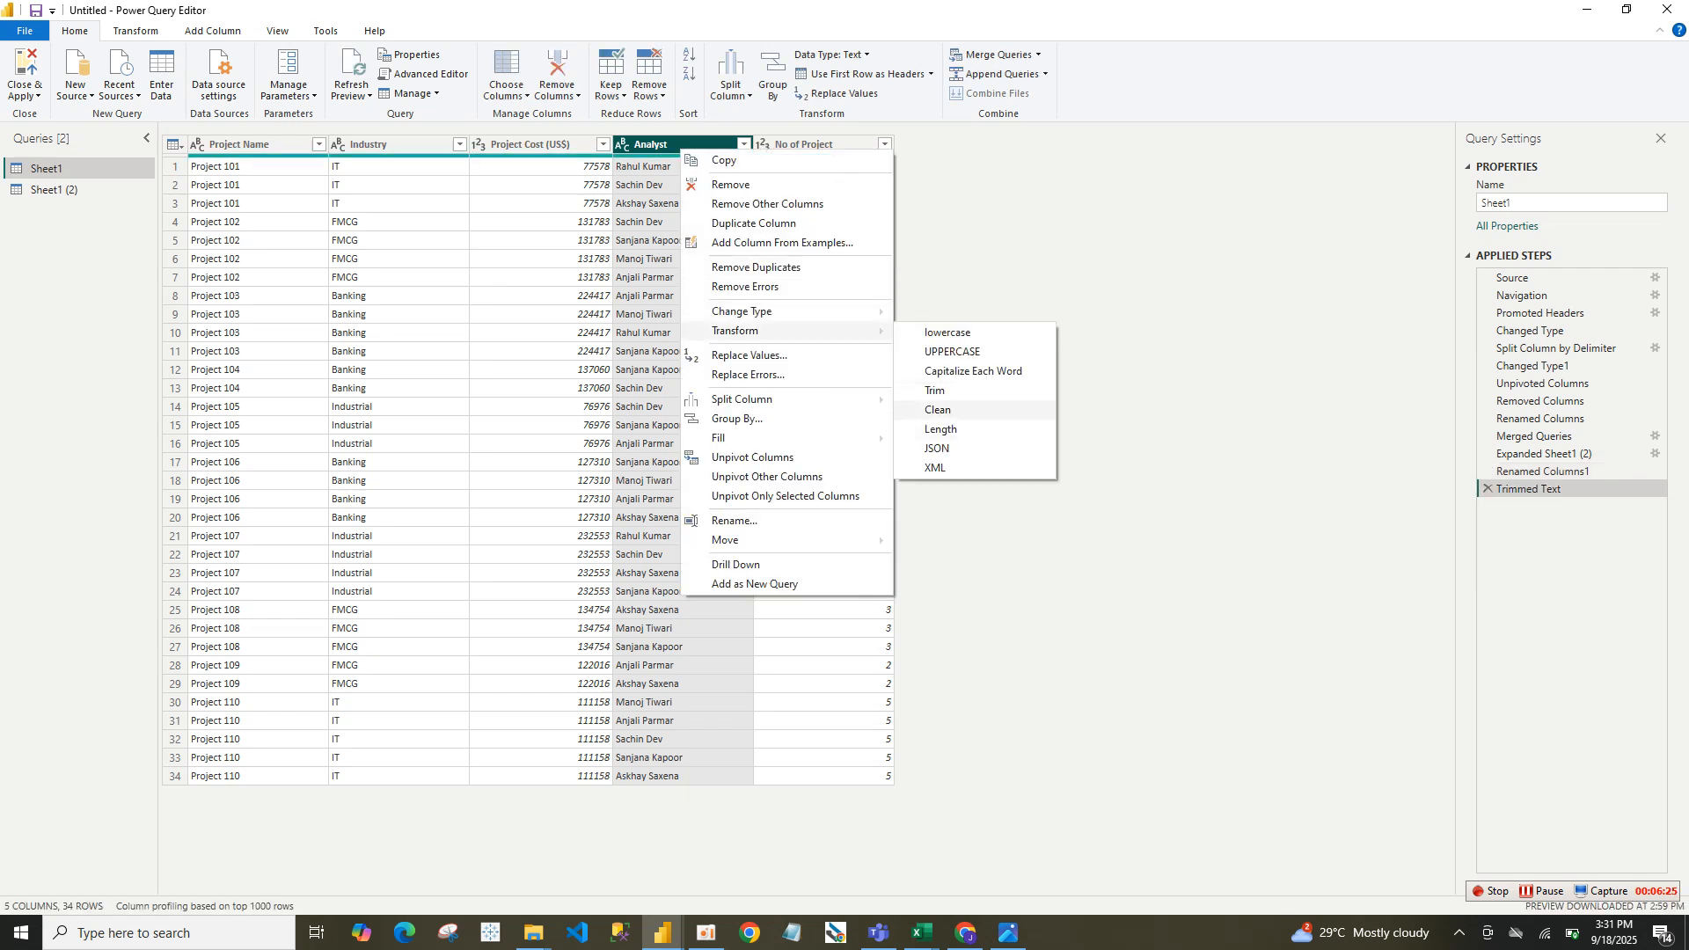
{"action": "left_click", "coordinate": [938, 409]}
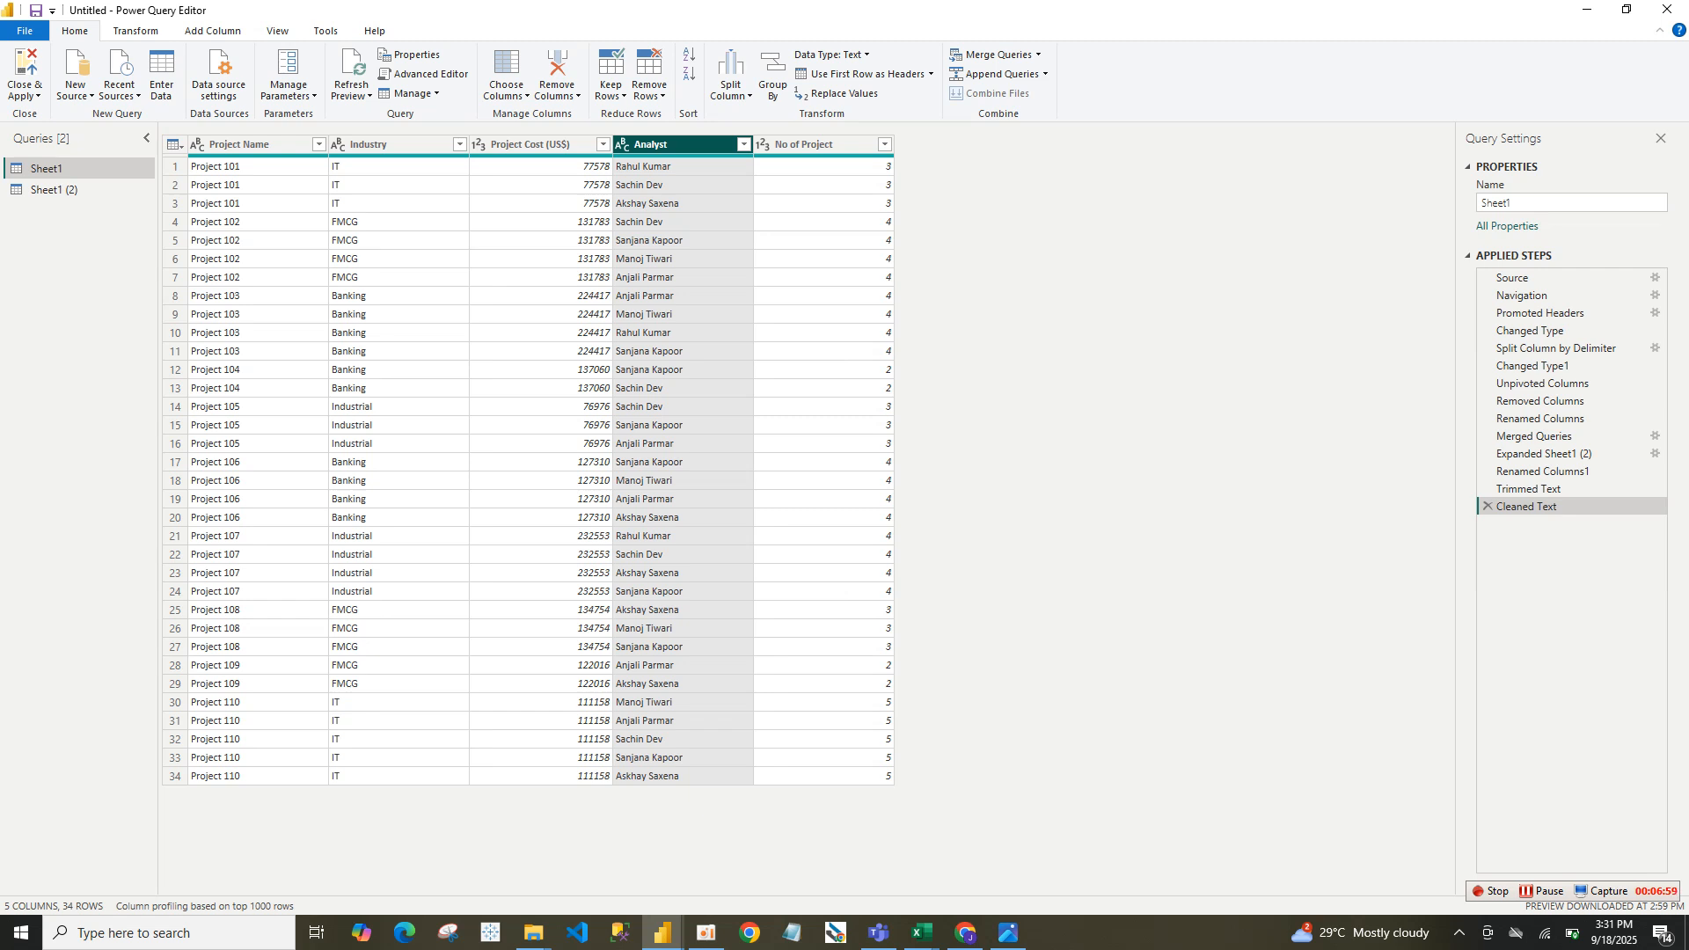
Rename the No of Project column as No of Analyst.
{"action": "left_click", "coordinate": [530, 144]}
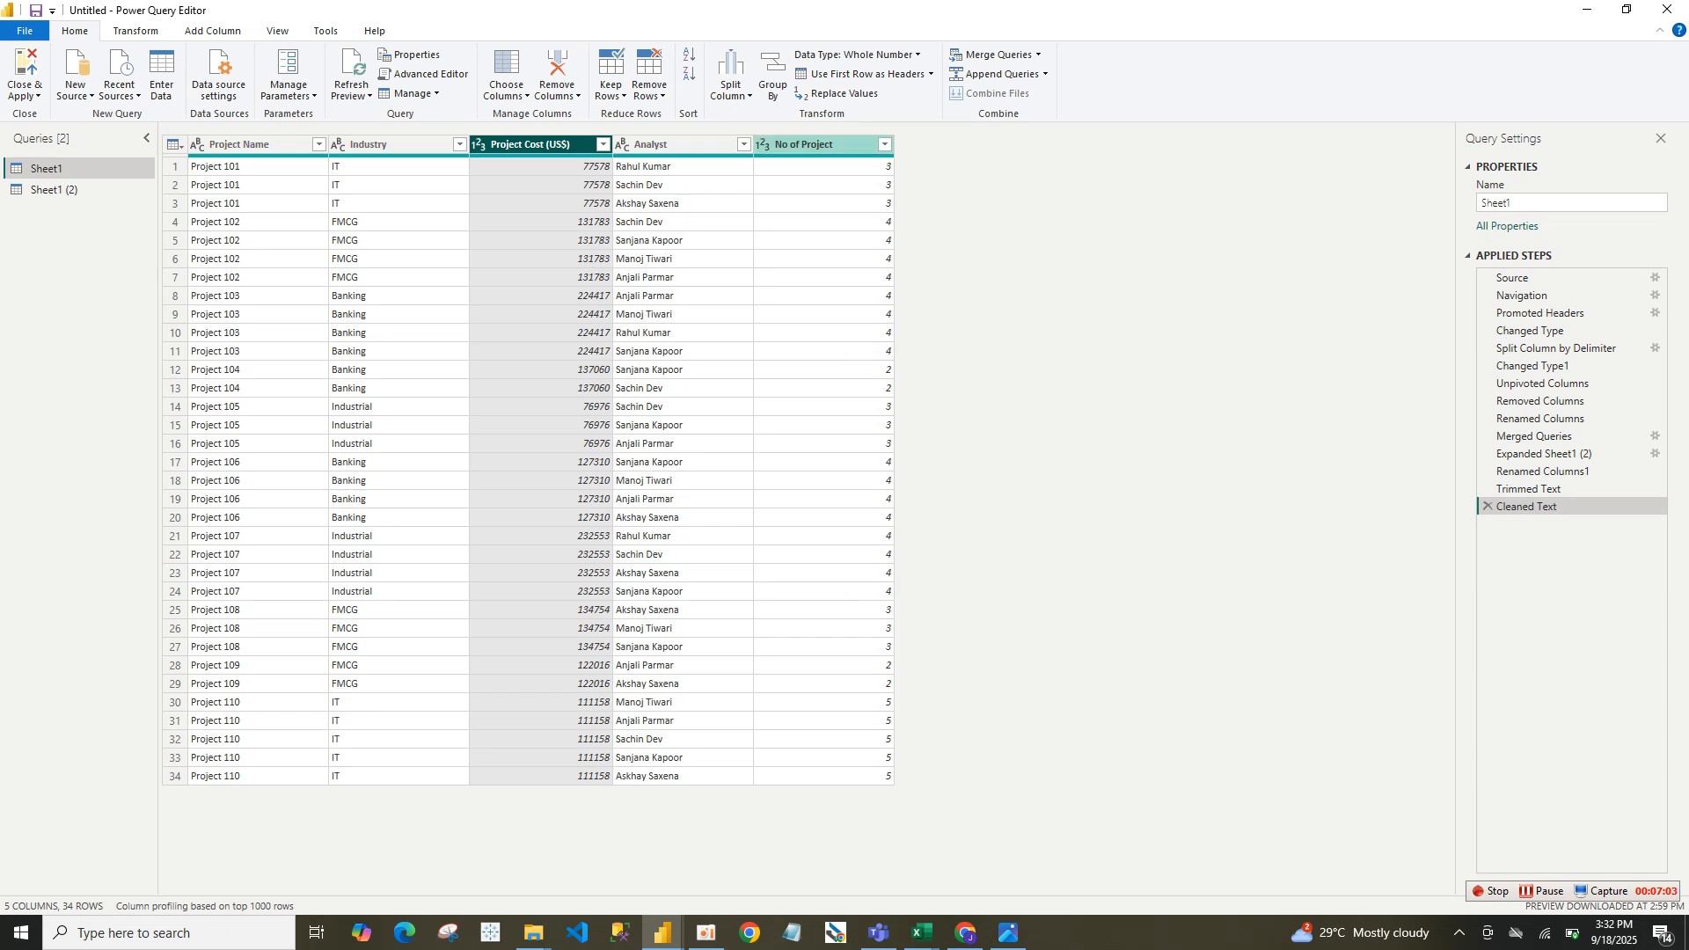
{"action": "left_click", "coordinate": [811, 144]}
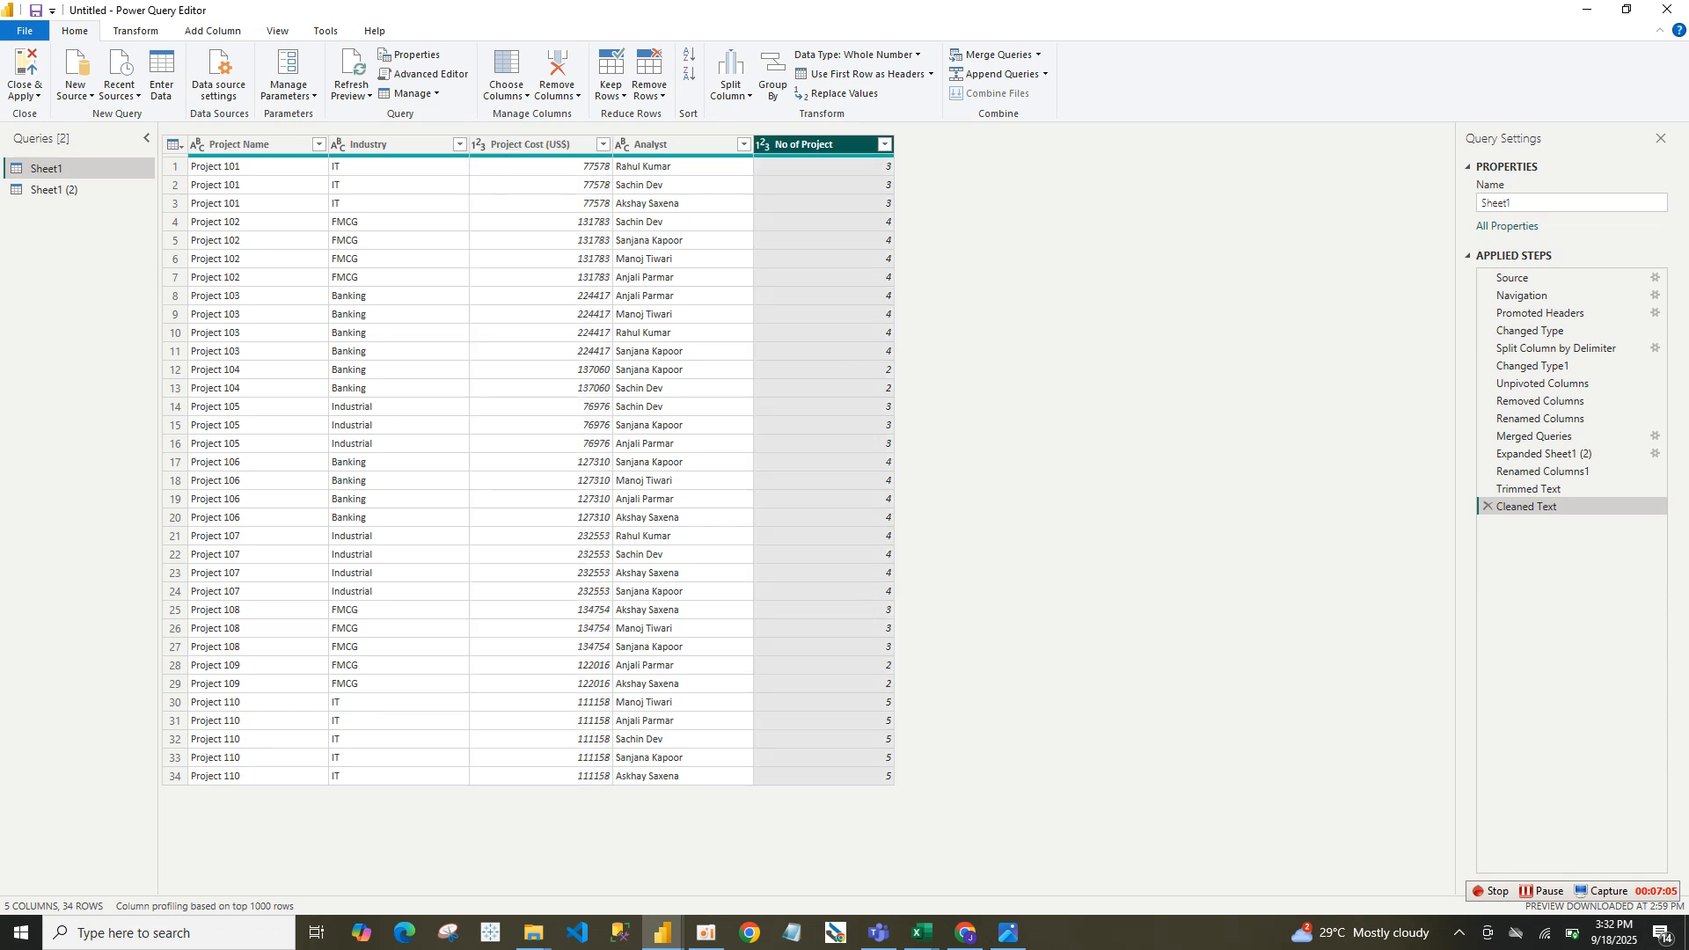
{"action": "double_click", "coordinate": [813, 144]}
{"action": "double_click", "coordinate": [815, 144]}
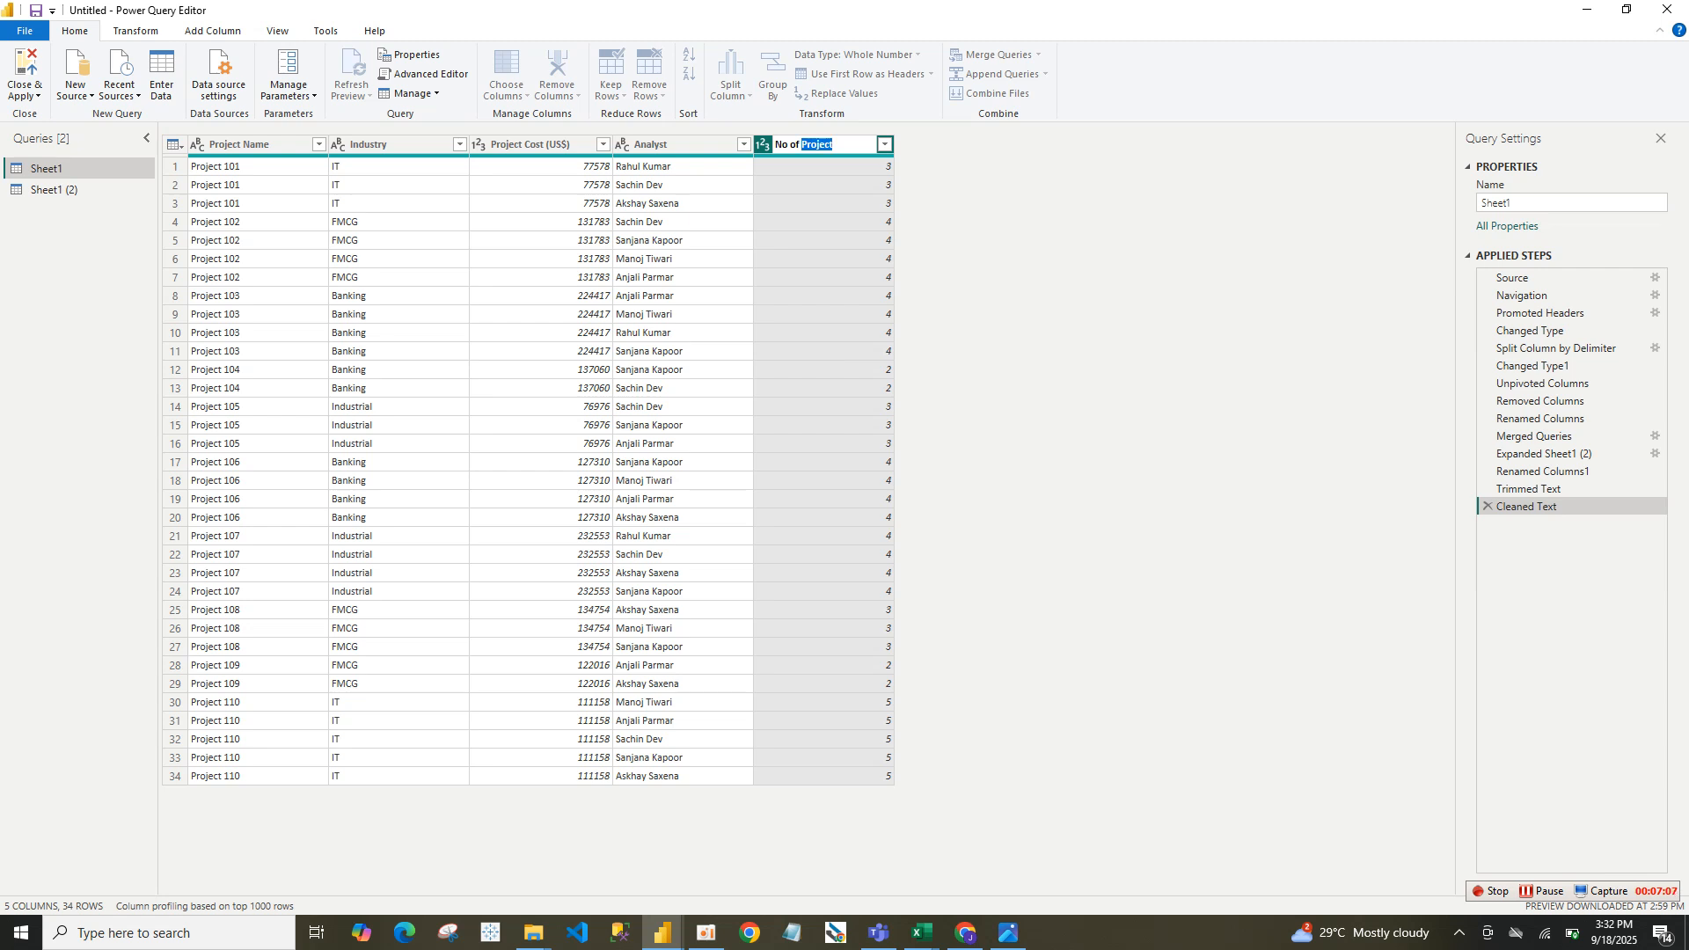
{"action": "type", "text": "Analyst"}
{"action": "key", "text": "Return"}
Add a custom column that divides Project Cost (US$) by No of Analyst.
{"action": "left_click", "coordinate": [212, 30]}
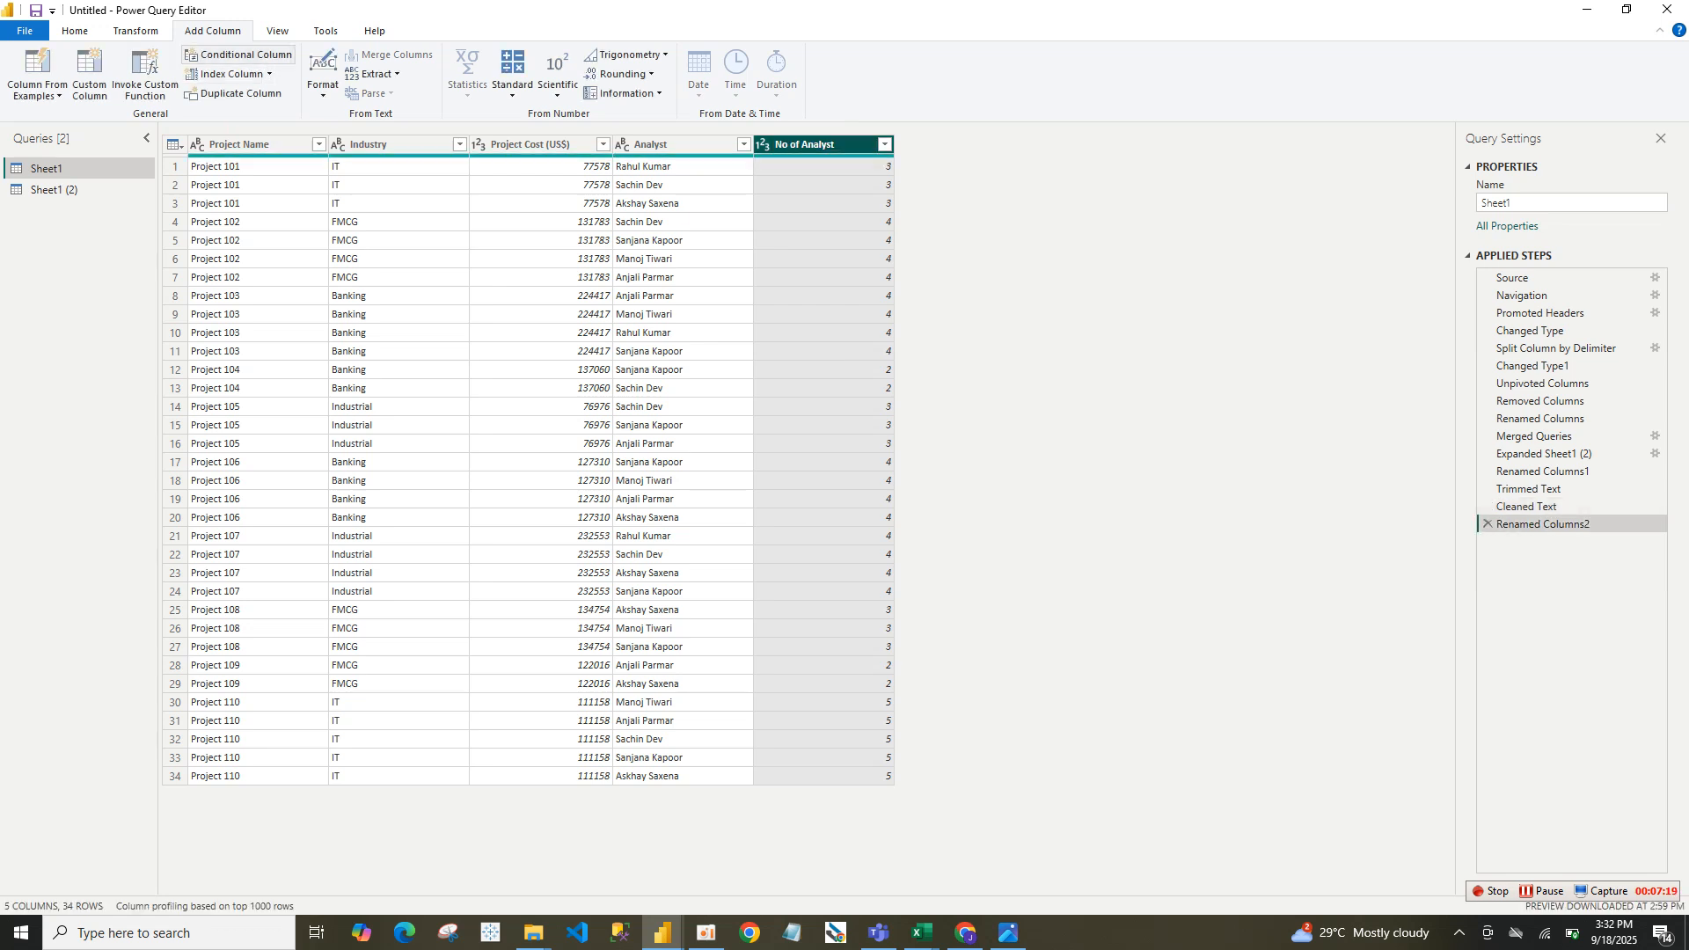
{"action": "left_click", "coordinate": [89, 75]}
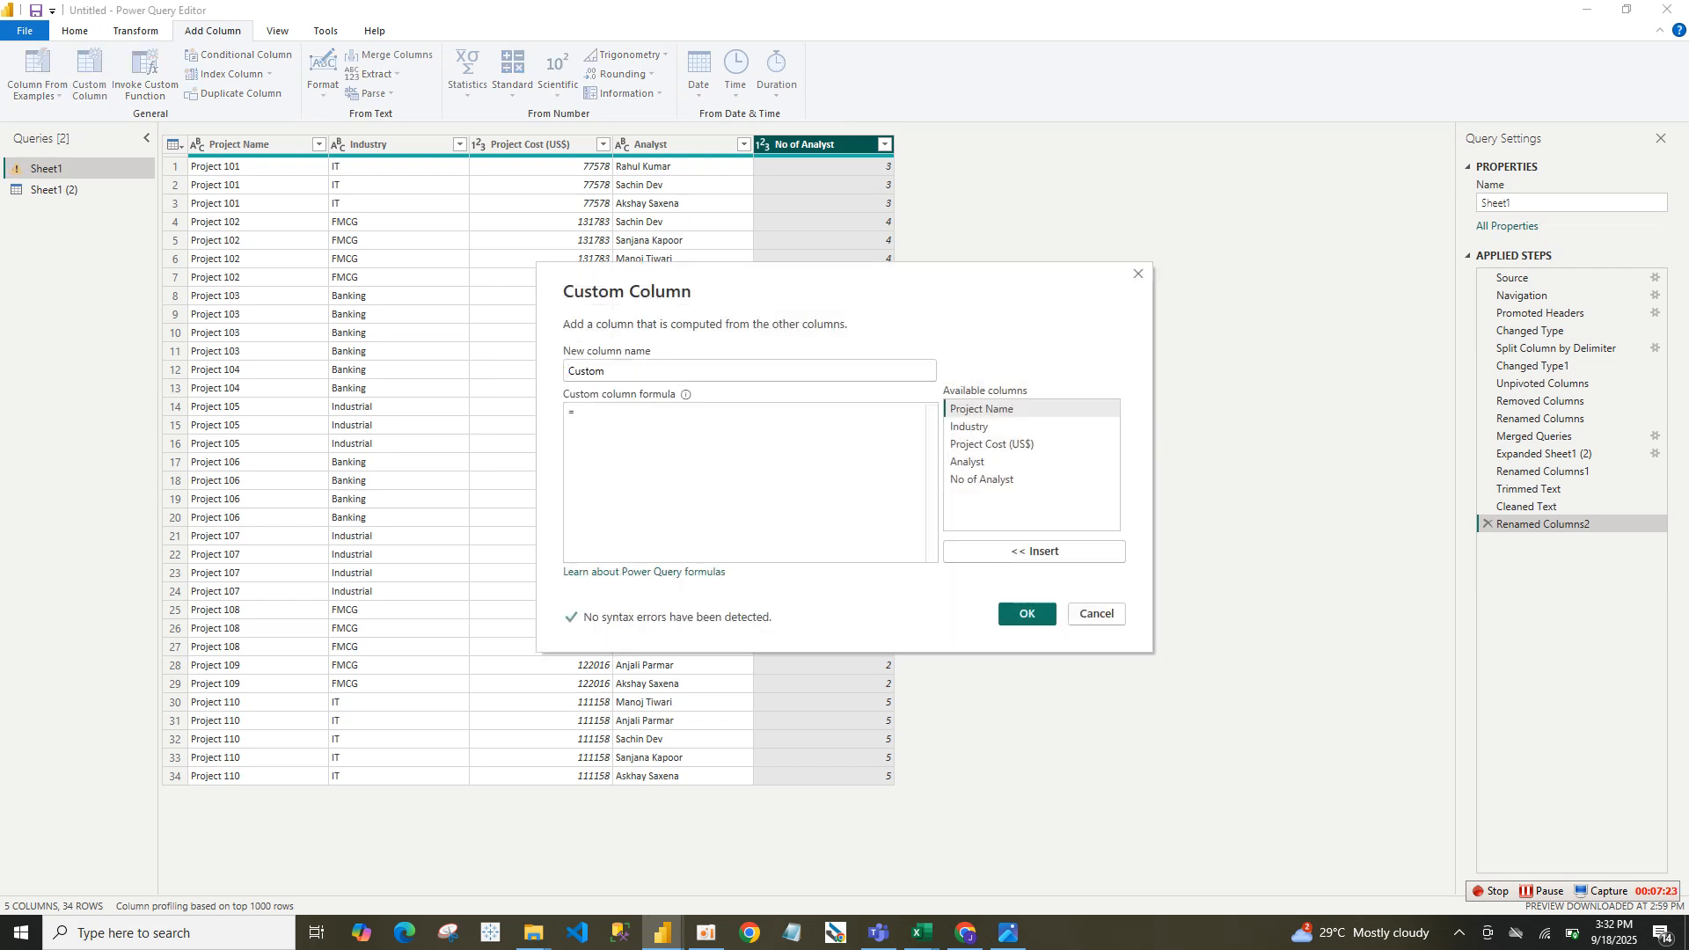
{"action": "left_click", "coordinate": [992, 444]}
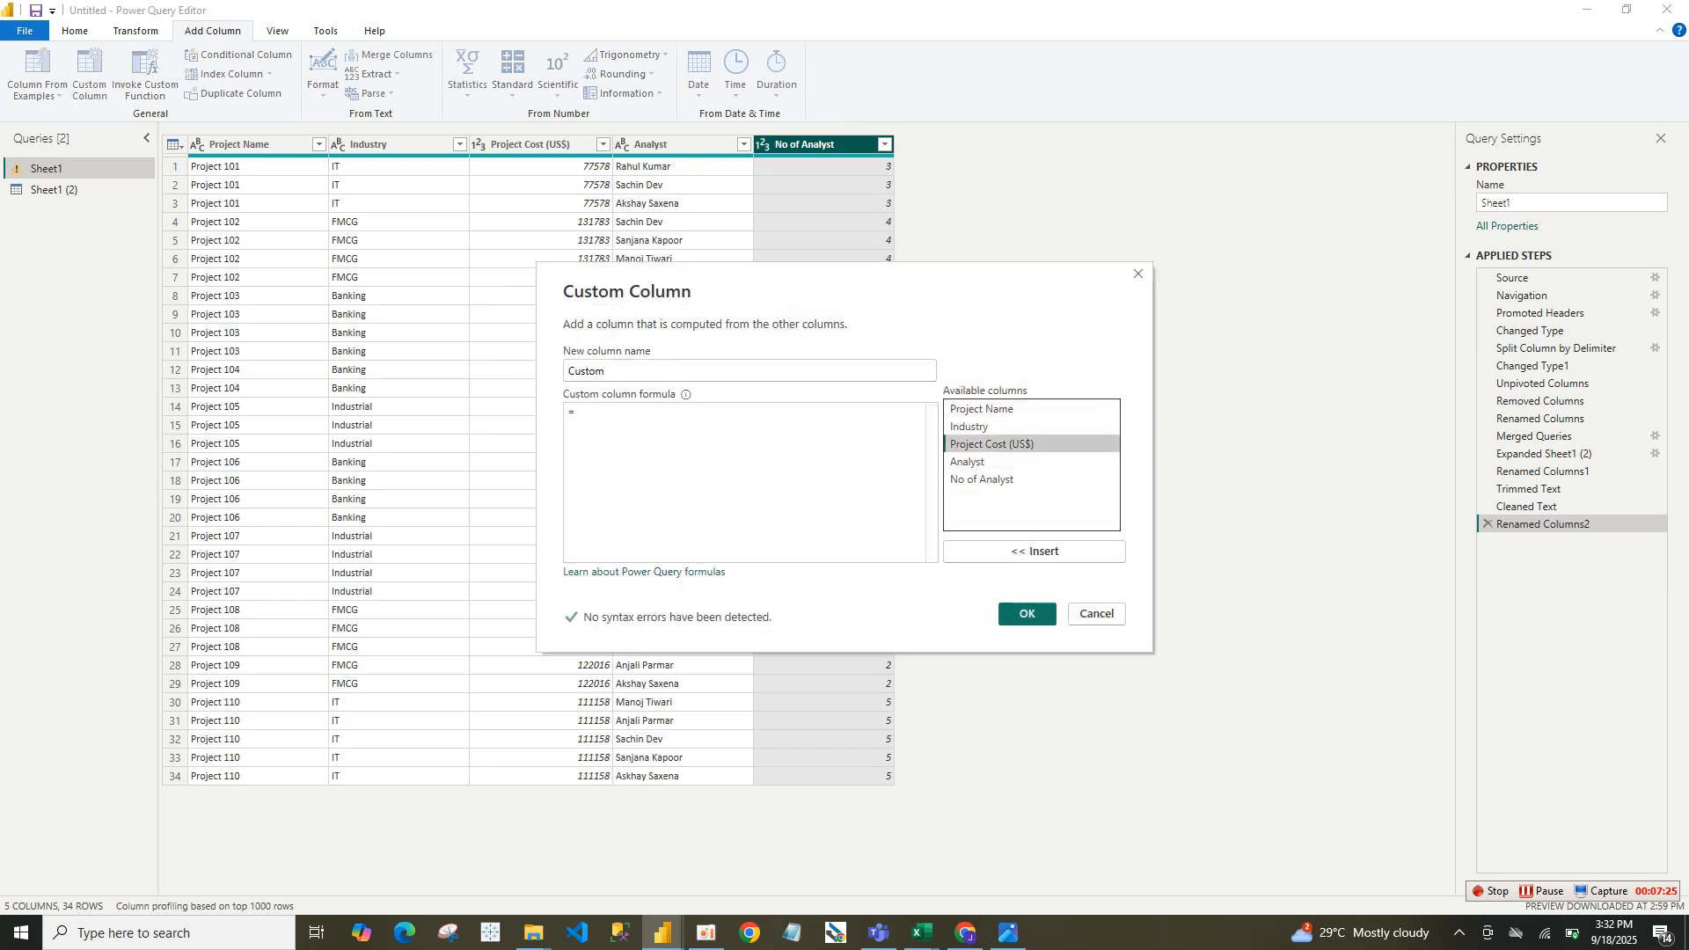
{"action": "double_click", "coordinate": [992, 444]}
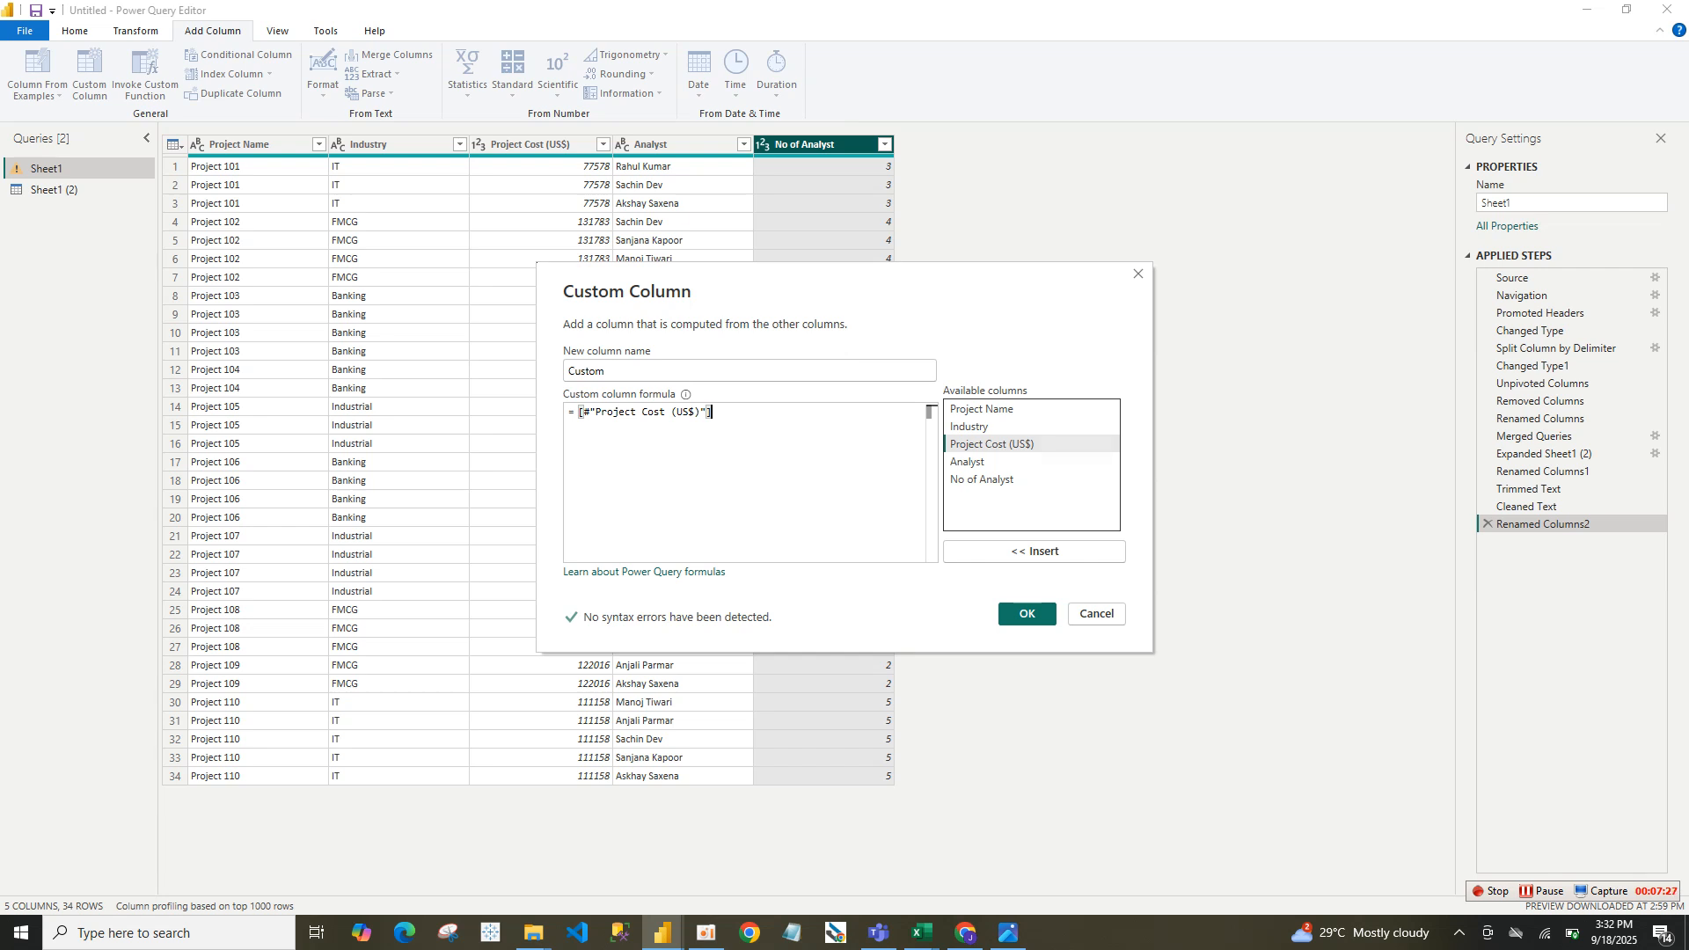
{"action": "type", "text": "/"}
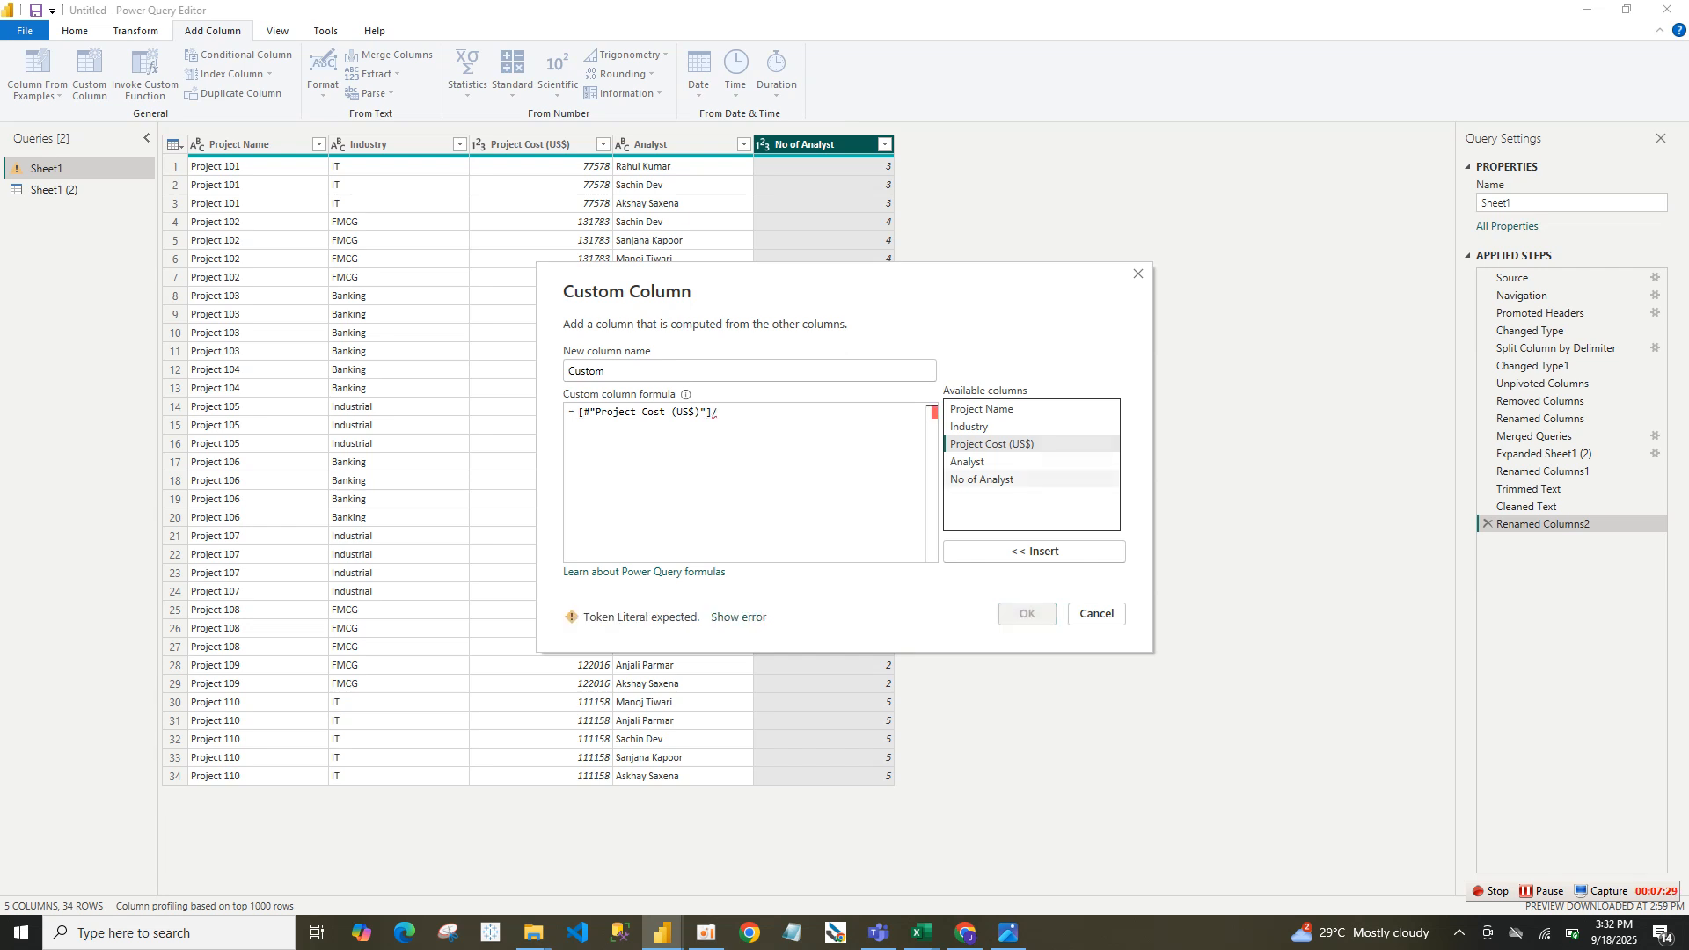
{"action": "double_click", "coordinate": [982, 480]}
{"action": "left_click", "coordinate": [1027, 614]}
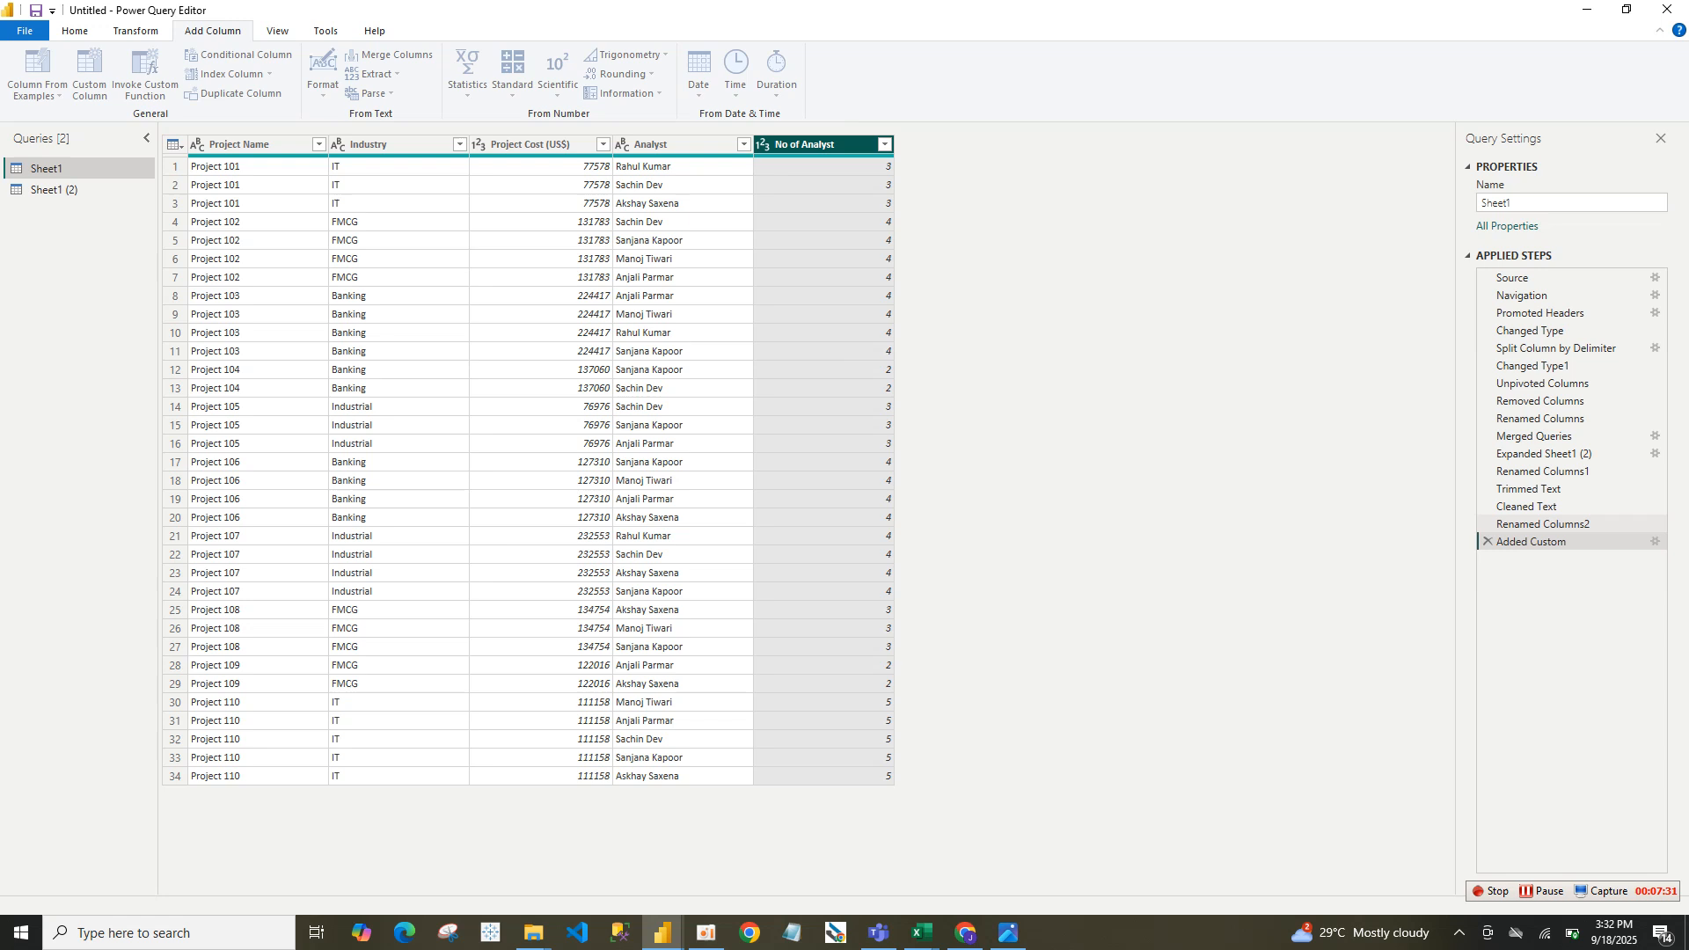
Rename the new custom column as Project Cost Per Analyst.
{"action": "double_click", "coordinate": [936, 144]}
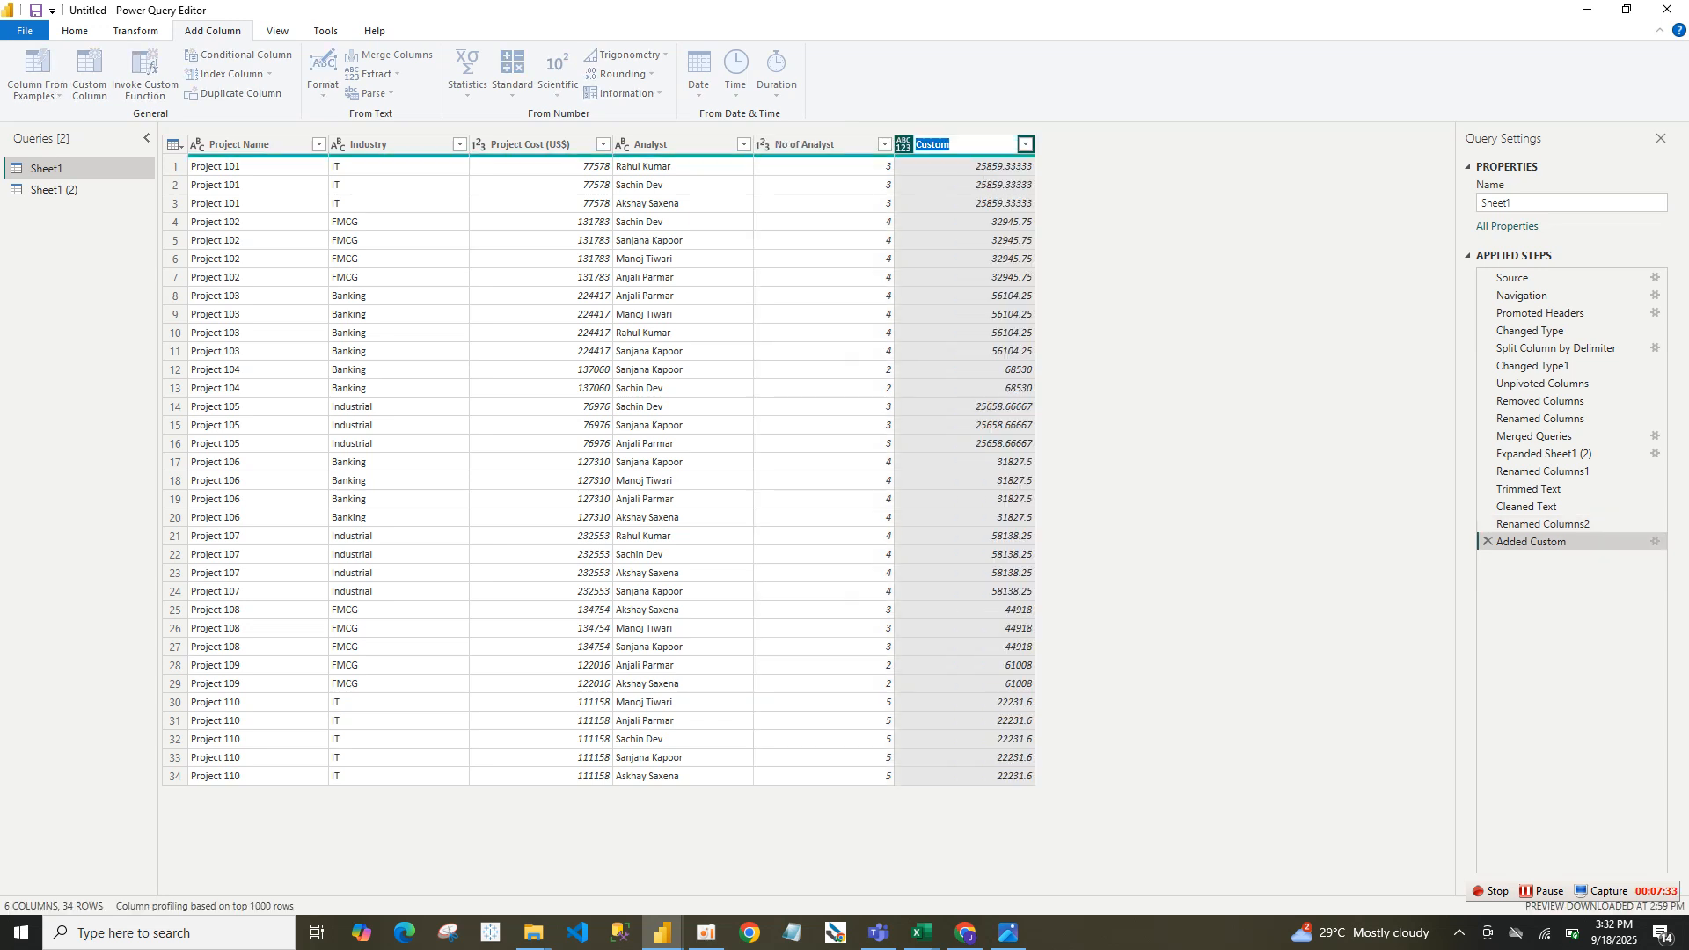
{"action": "type", "text": "P"}
{"action": "type", "text": "rojec"}
{"action": "type", "text": "t Cost"}
{"action": "type", "text": " Per"}
{"action": "type", "text": " Aan"}
{"action": "type", "text": "lyst"}
{"action": "key", "text": "BackSpace"}
{"action": "key", "text": "BackSpace"}
{"action": "key", "text": "BackSpace"}
{"action": "key", "text": "BackSpace"}
{"action": "key", "text": "BackSpace"}
{"action": "type", "text": "nalyst"}
{"action": "key", "text": "Return"}
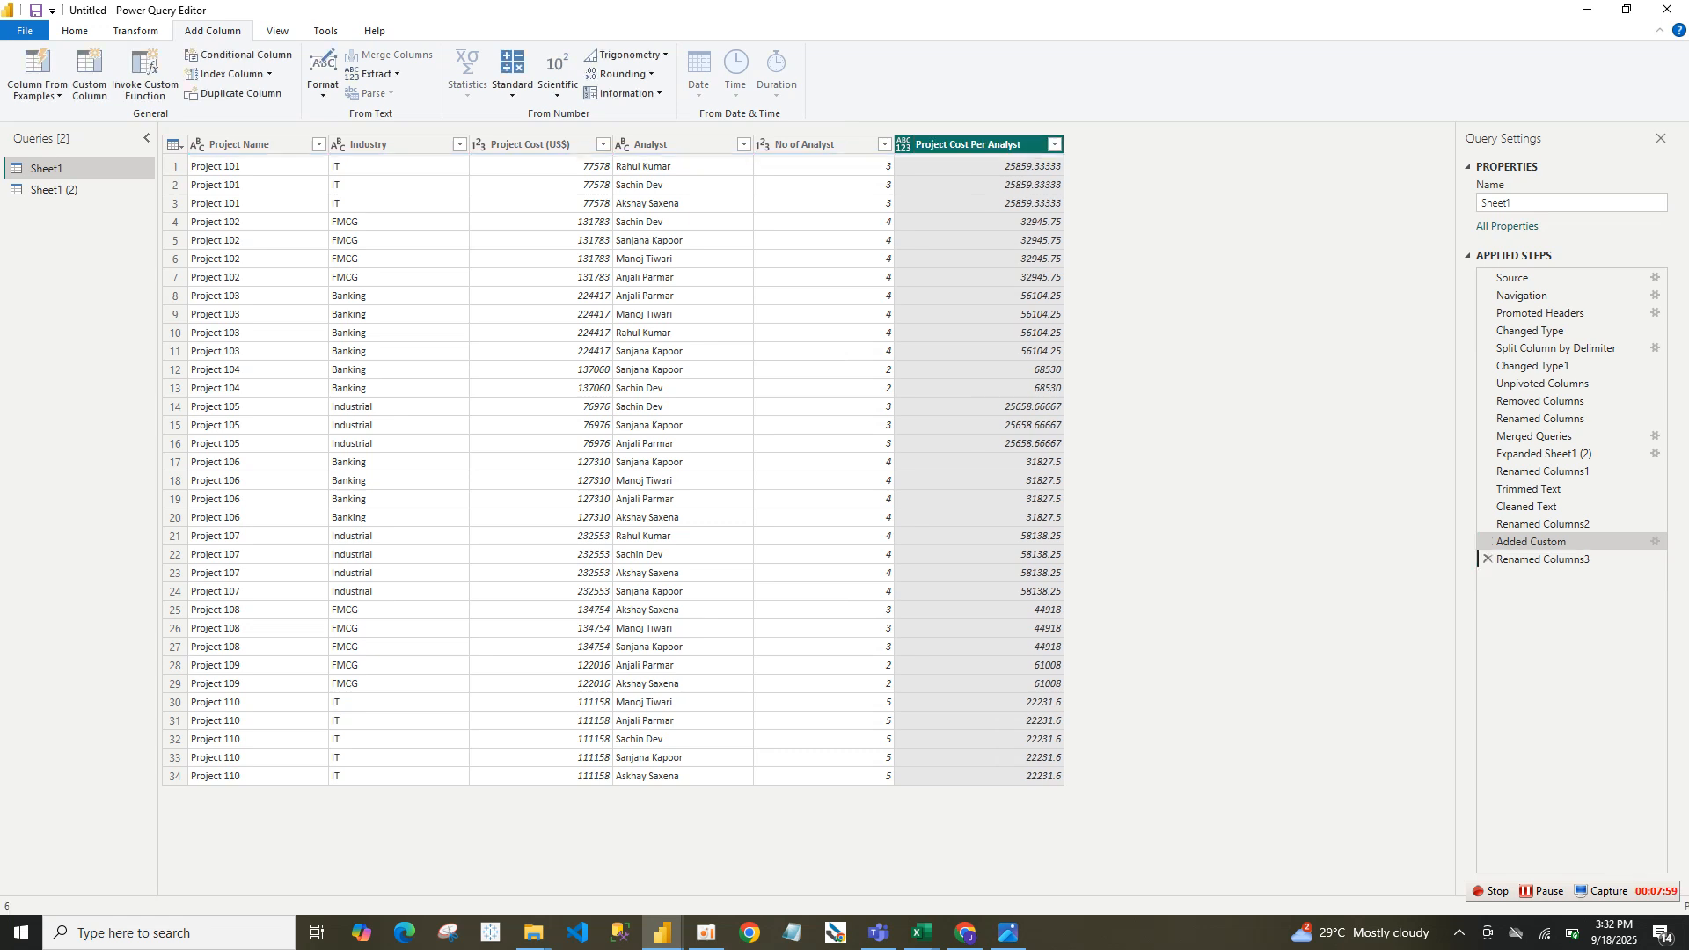
Change the data type of the Project Cost Per Analyst and Project Cost (US$) columns to Fixed decimal number.
{"action": "left_click", "coordinate": [903, 144]}
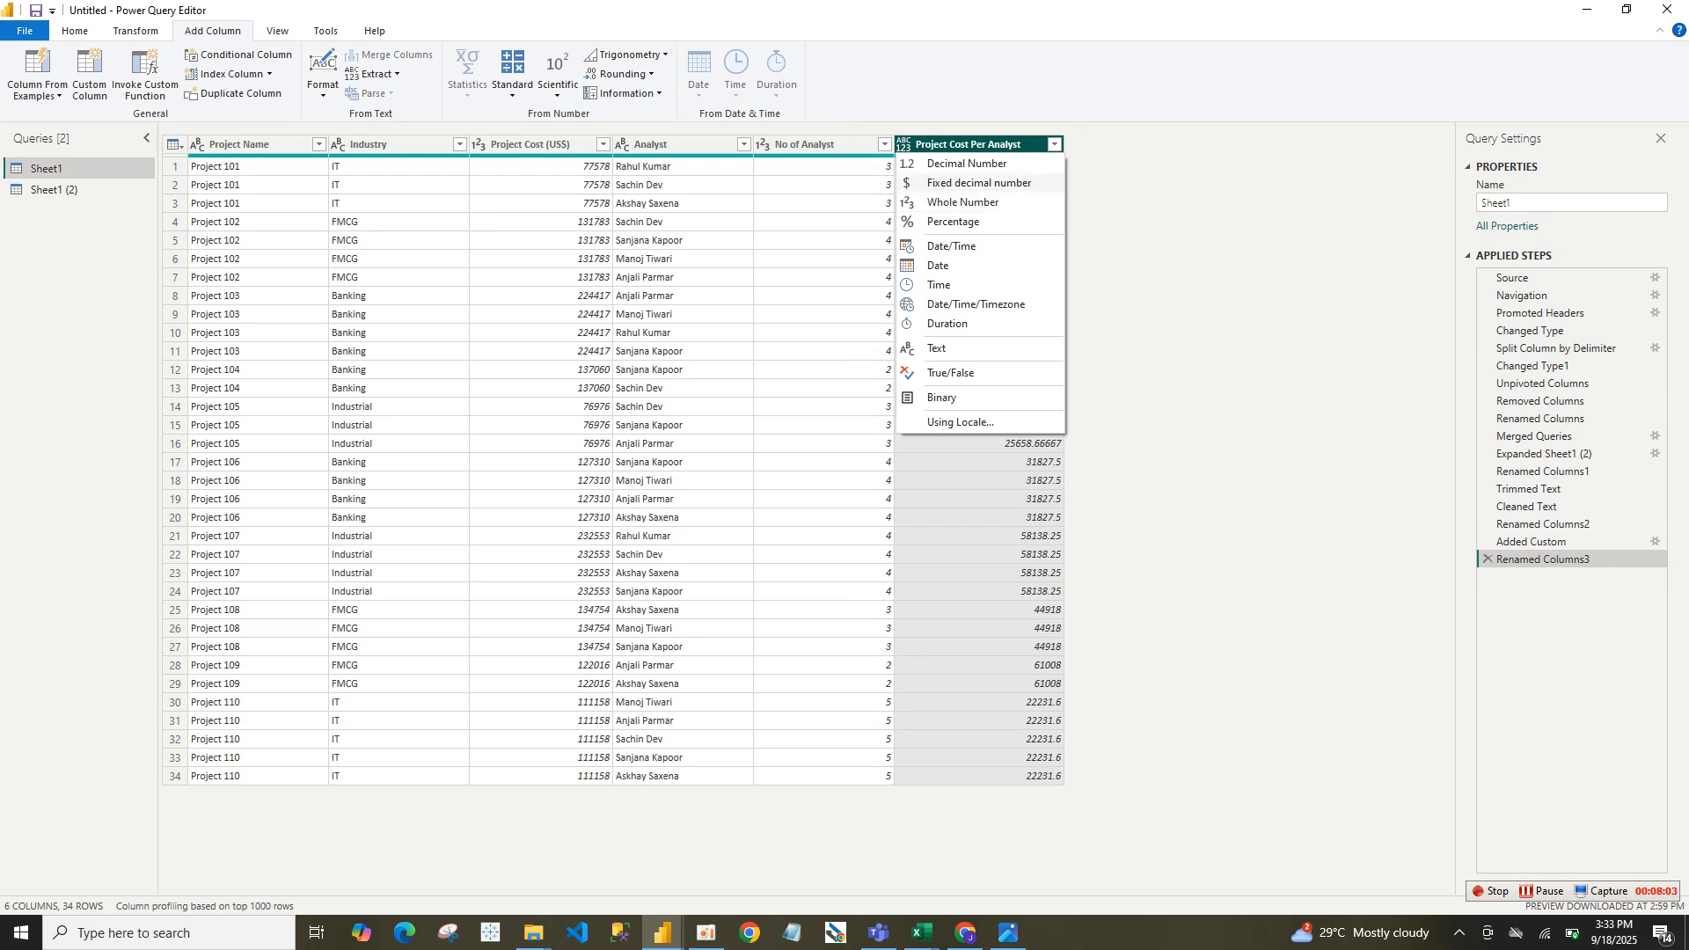
{"action": "left_click", "coordinate": [978, 183]}
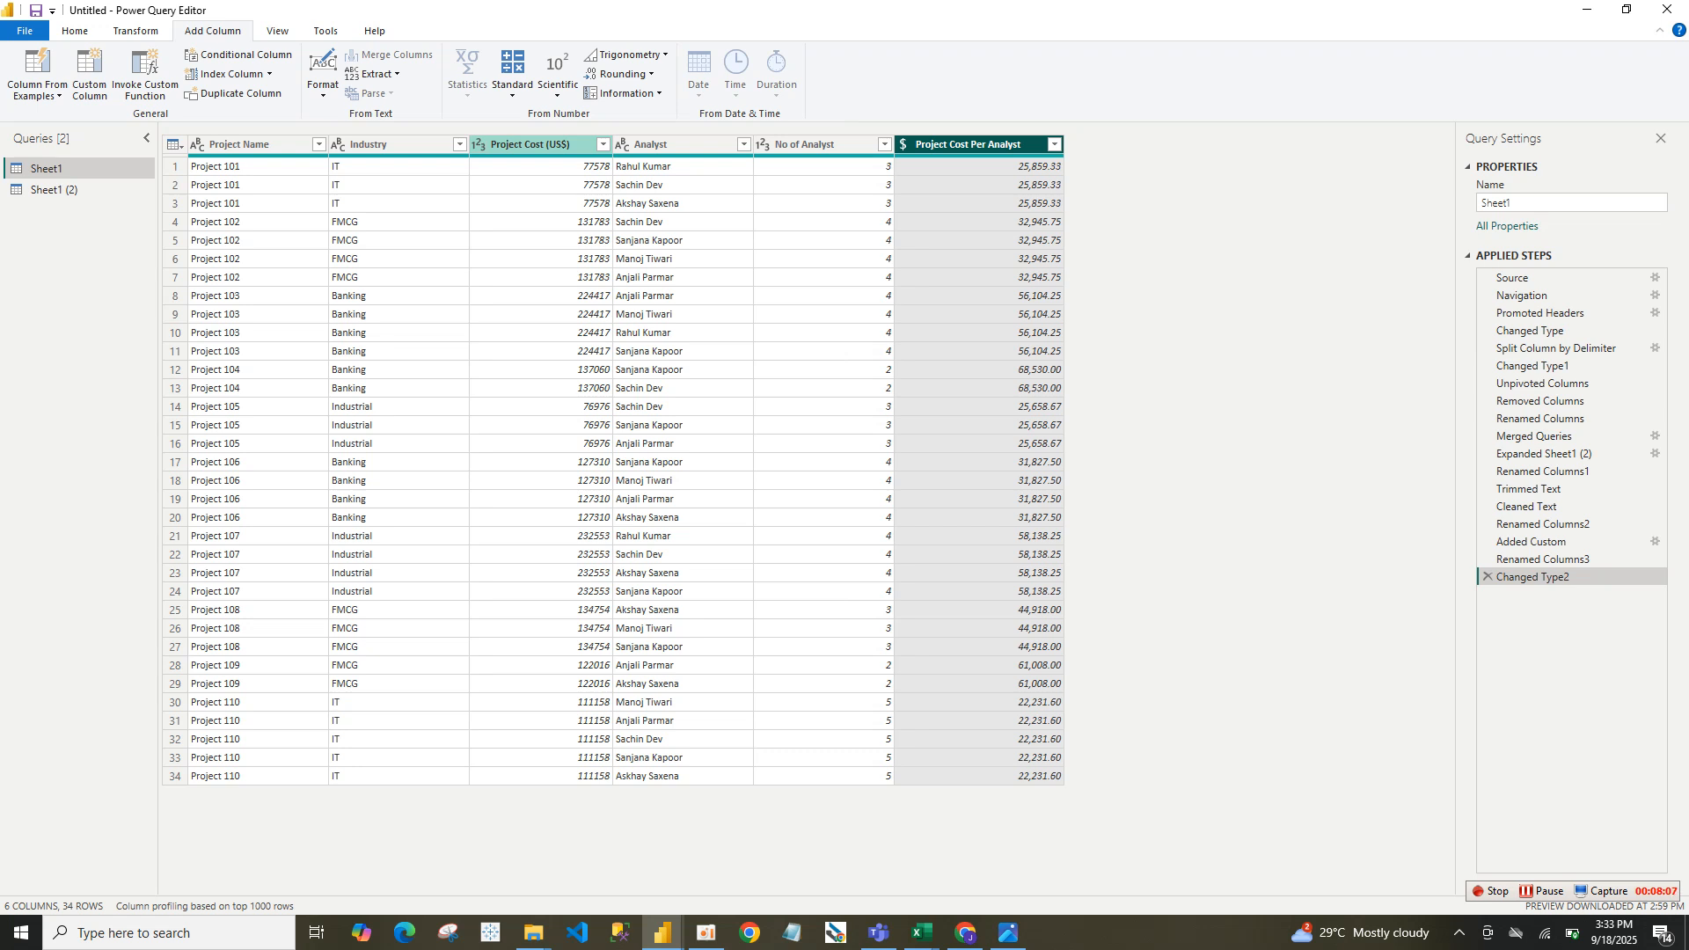
{"action": "left_click", "coordinate": [480, 144]}
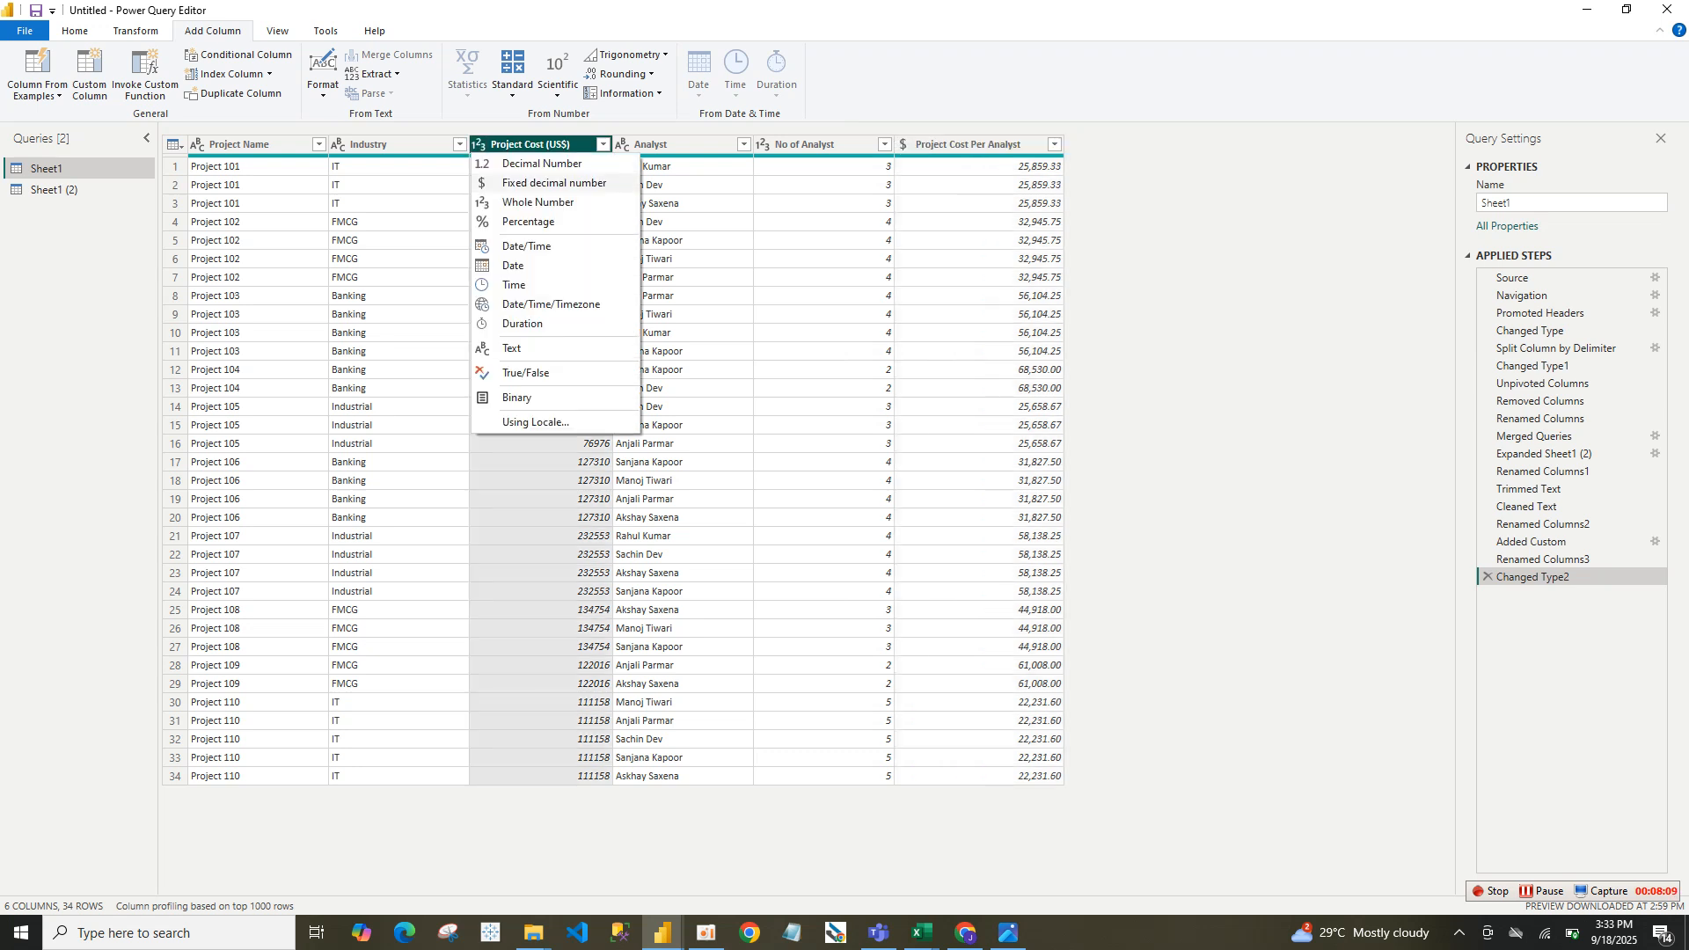
{"action": "left_click", "coordinate": [554, 183]}
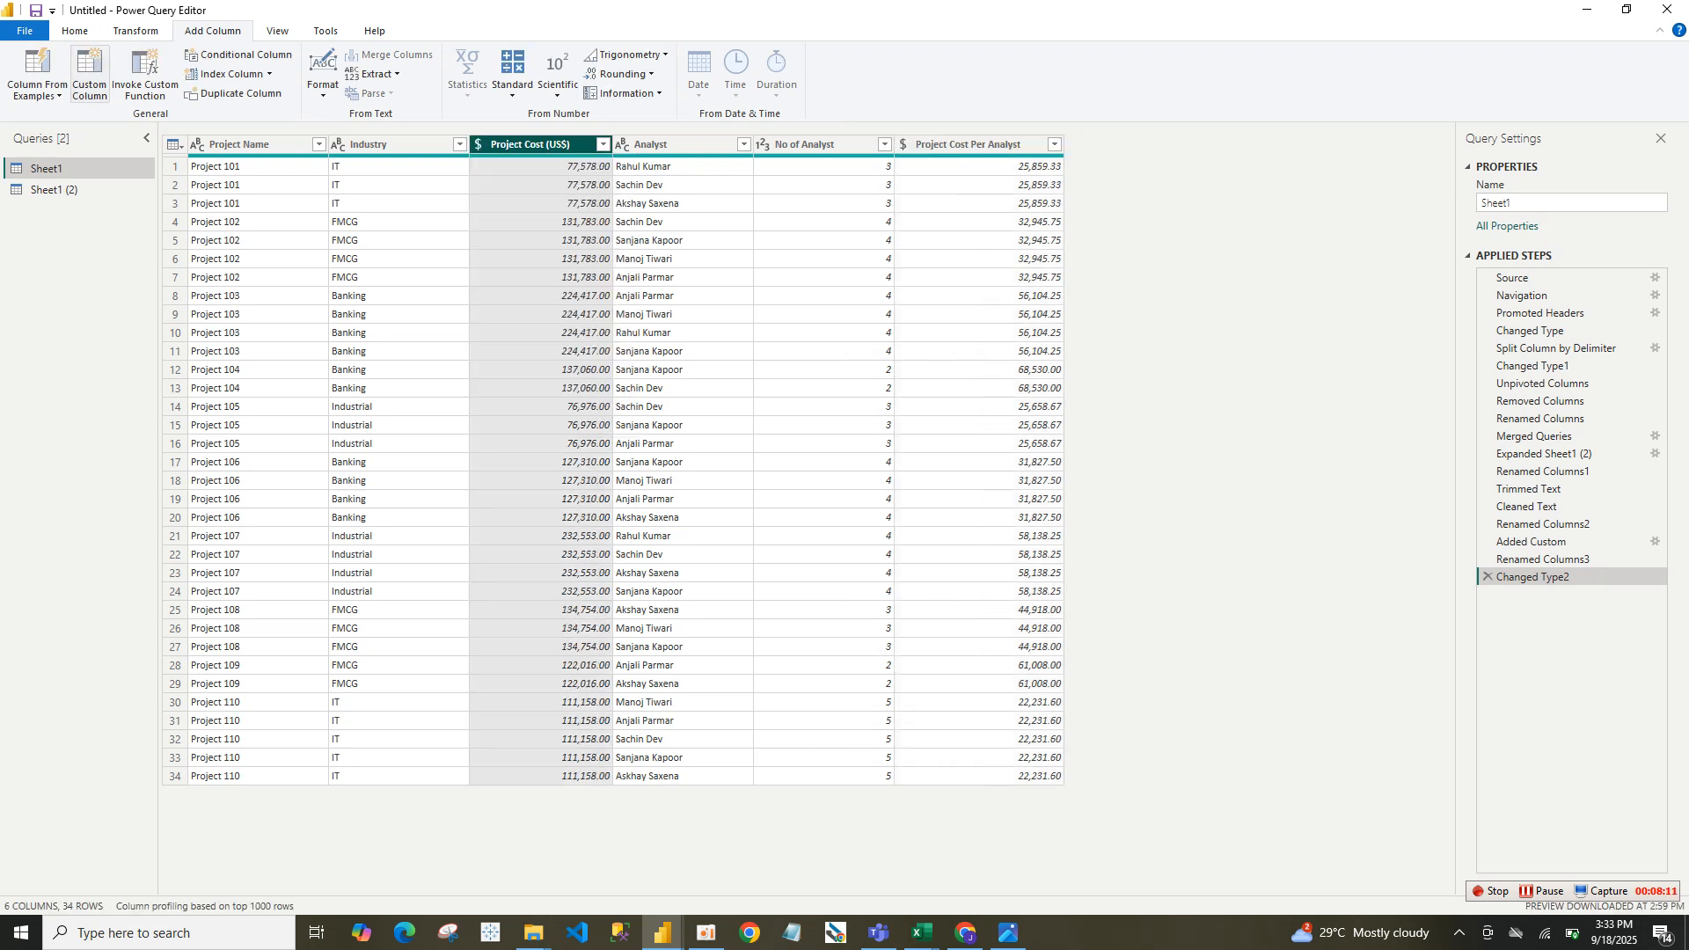
Close the Power Query Editor and apply the query changes to the Power BI report.
{"action": "left_click", "coordinate": [75, 31]}
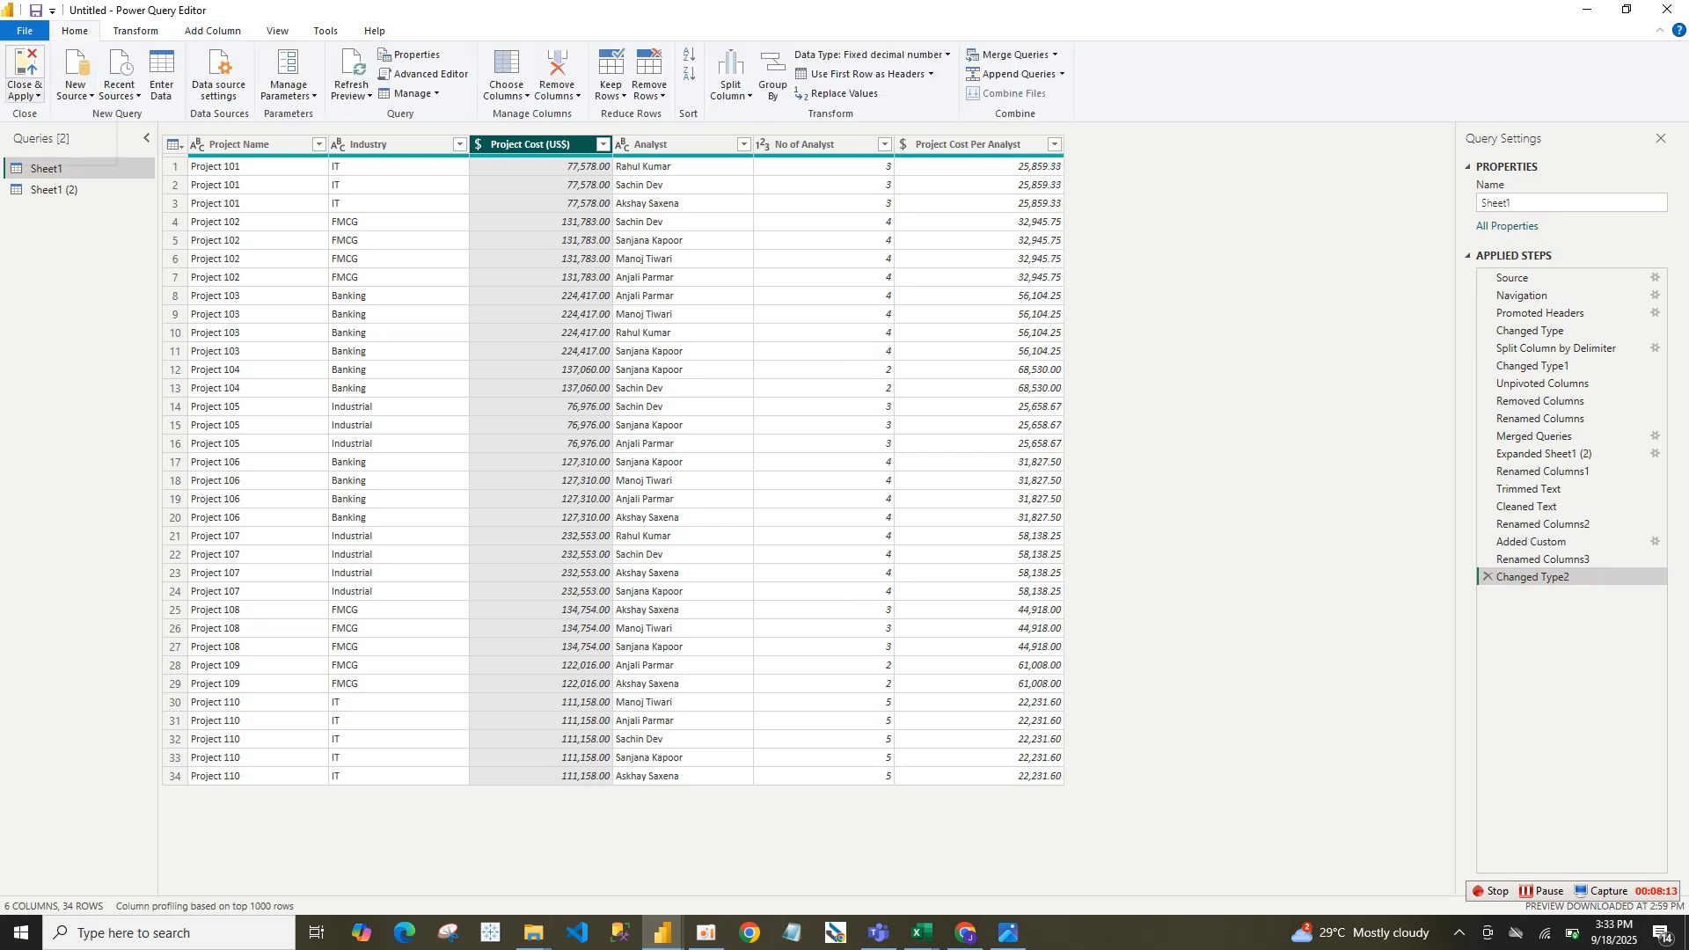
{"action": "left_click", "coordinate": [25, 91]}
{"action": "left_click", "coordinate": [44, 153]}
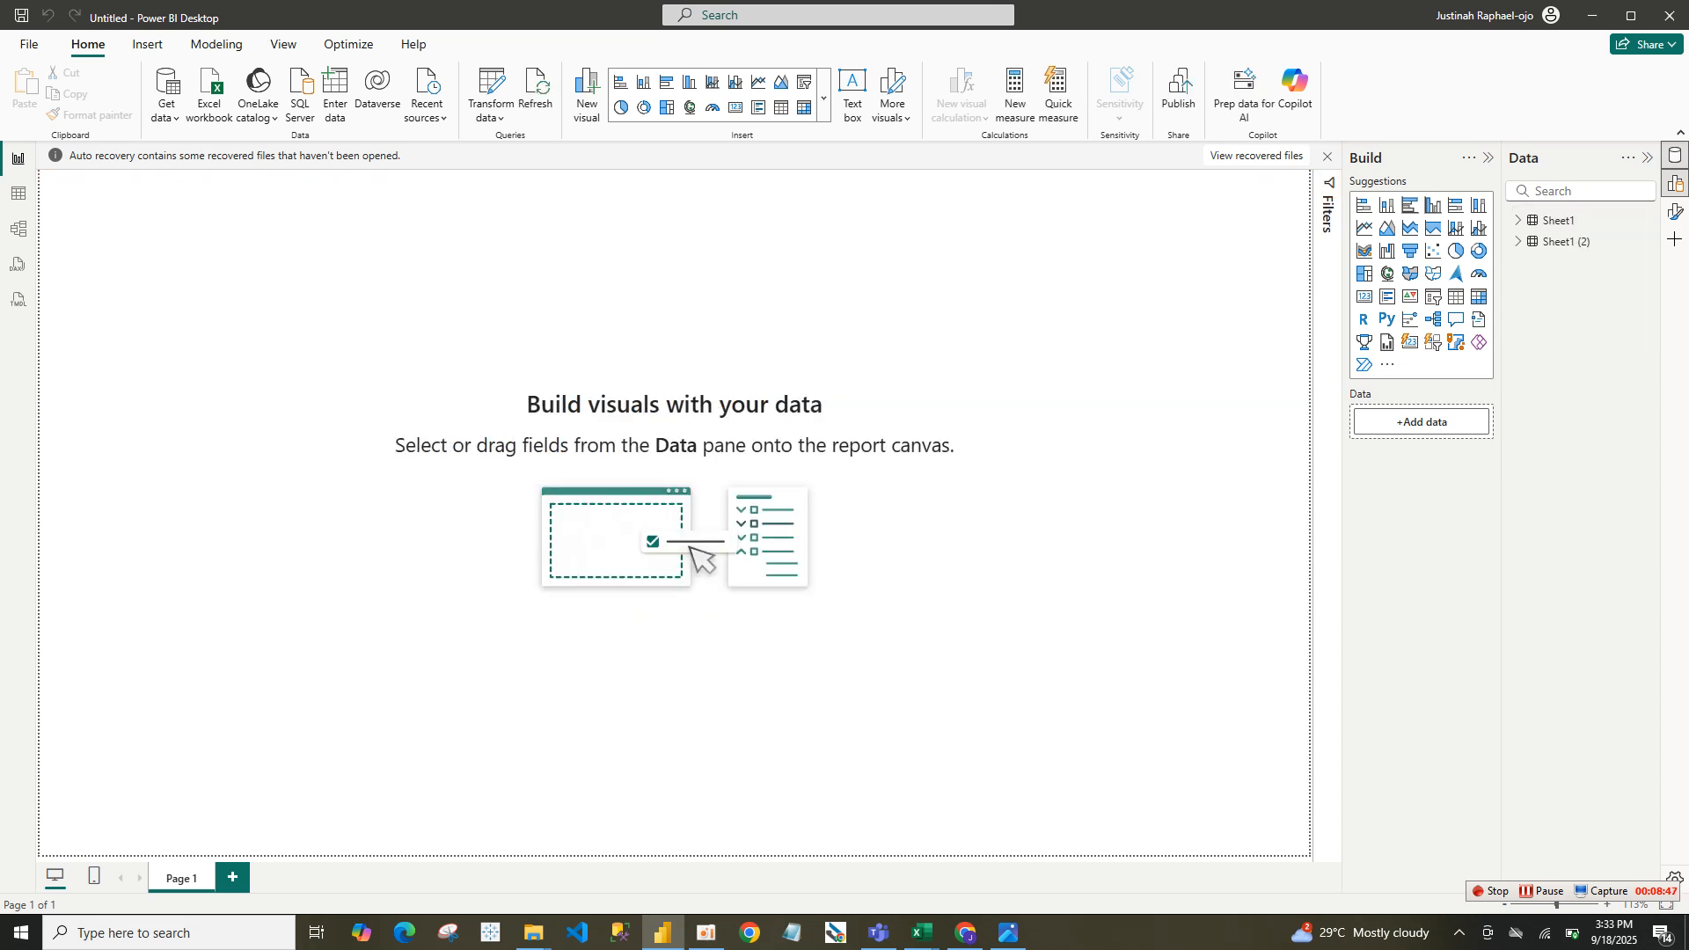
Expand the Sheet1 (2) table's fields and dismiss the auto recovery notice, choosing to remove the recovered files.
{"action": "left_click", "coordinate": [1518, 241]}
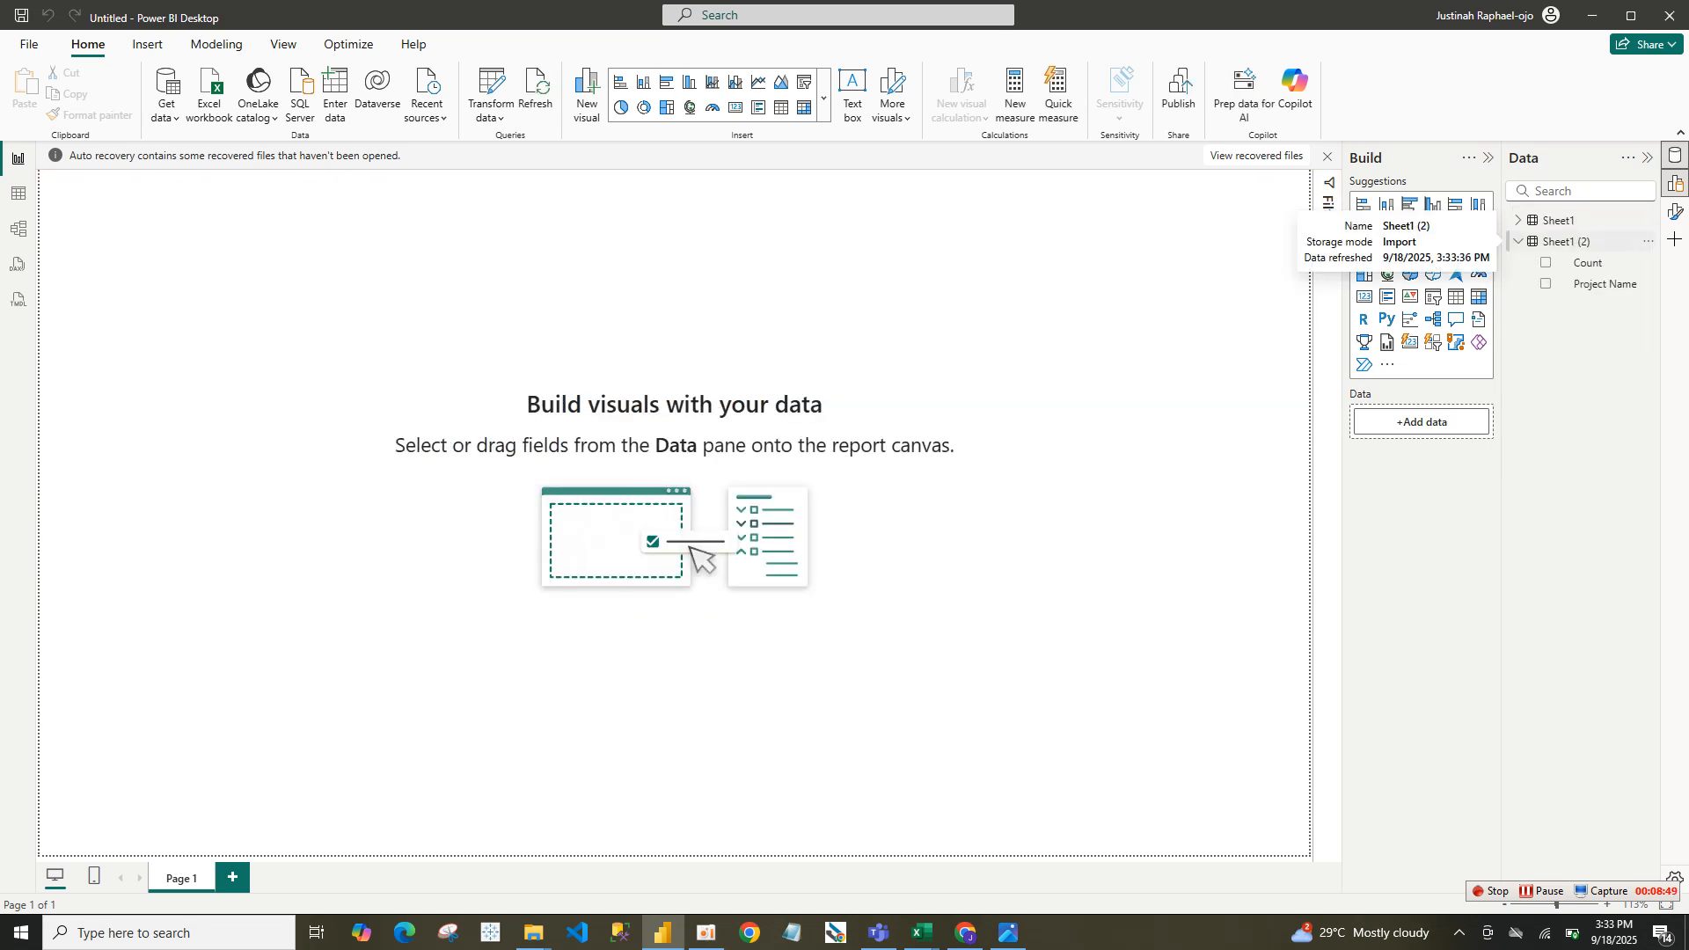
{"action": "left_click", "coordinate": [1557, 220]}
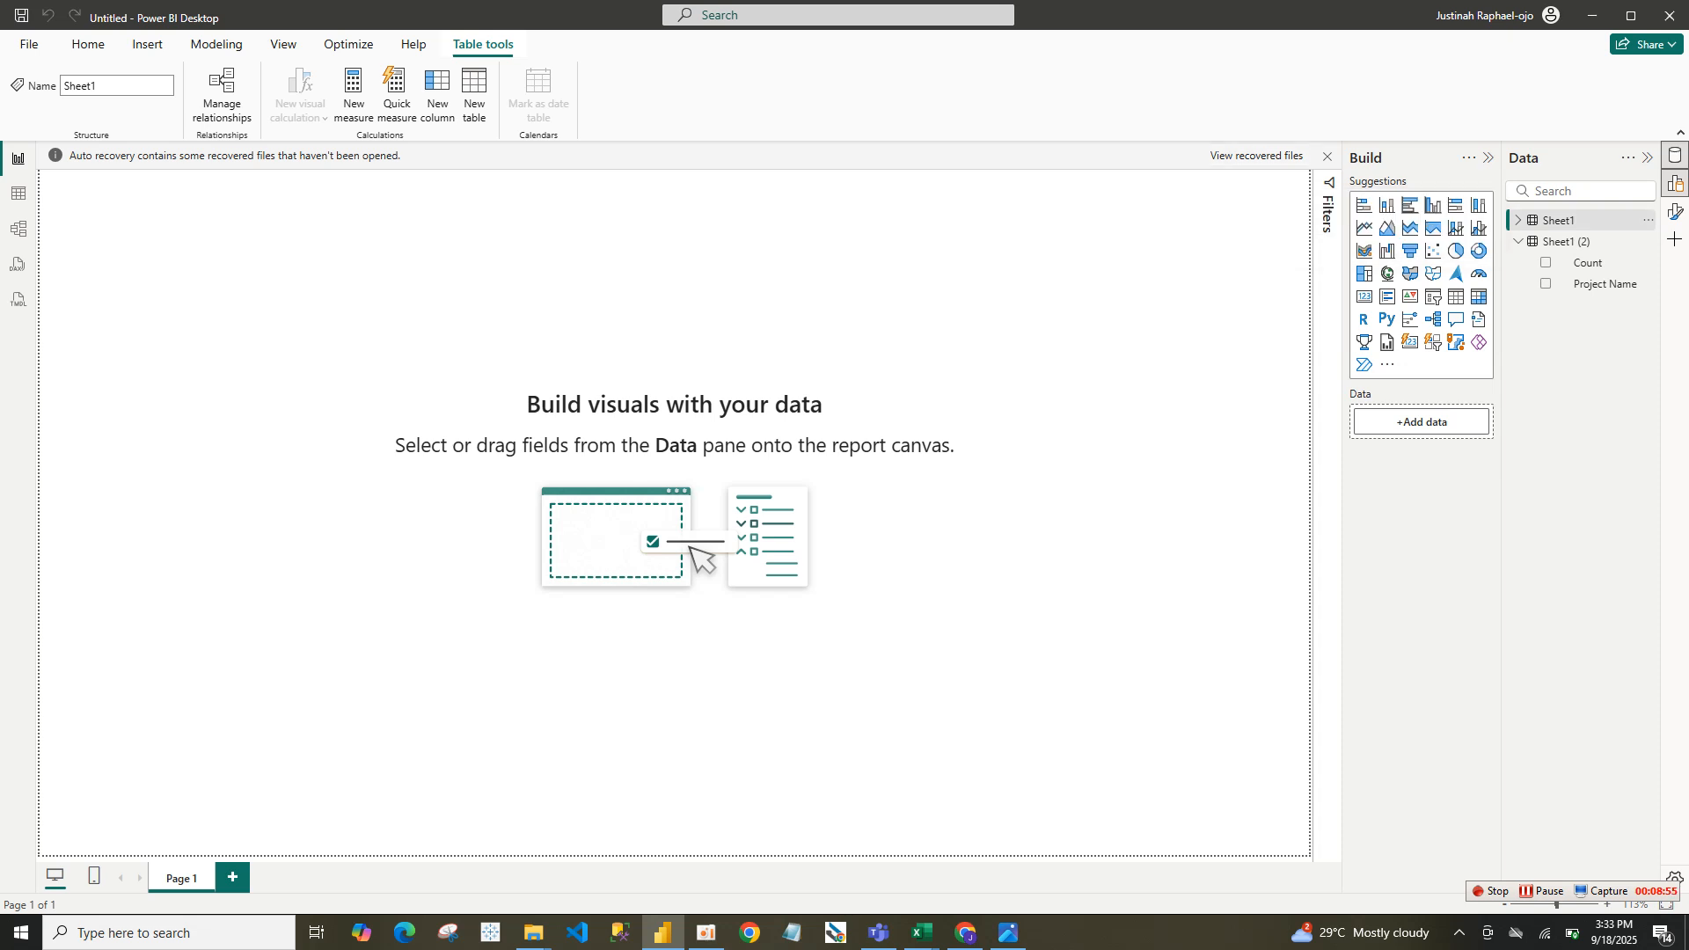
{"action": "left_click", "coordinate": [1327, 157]}
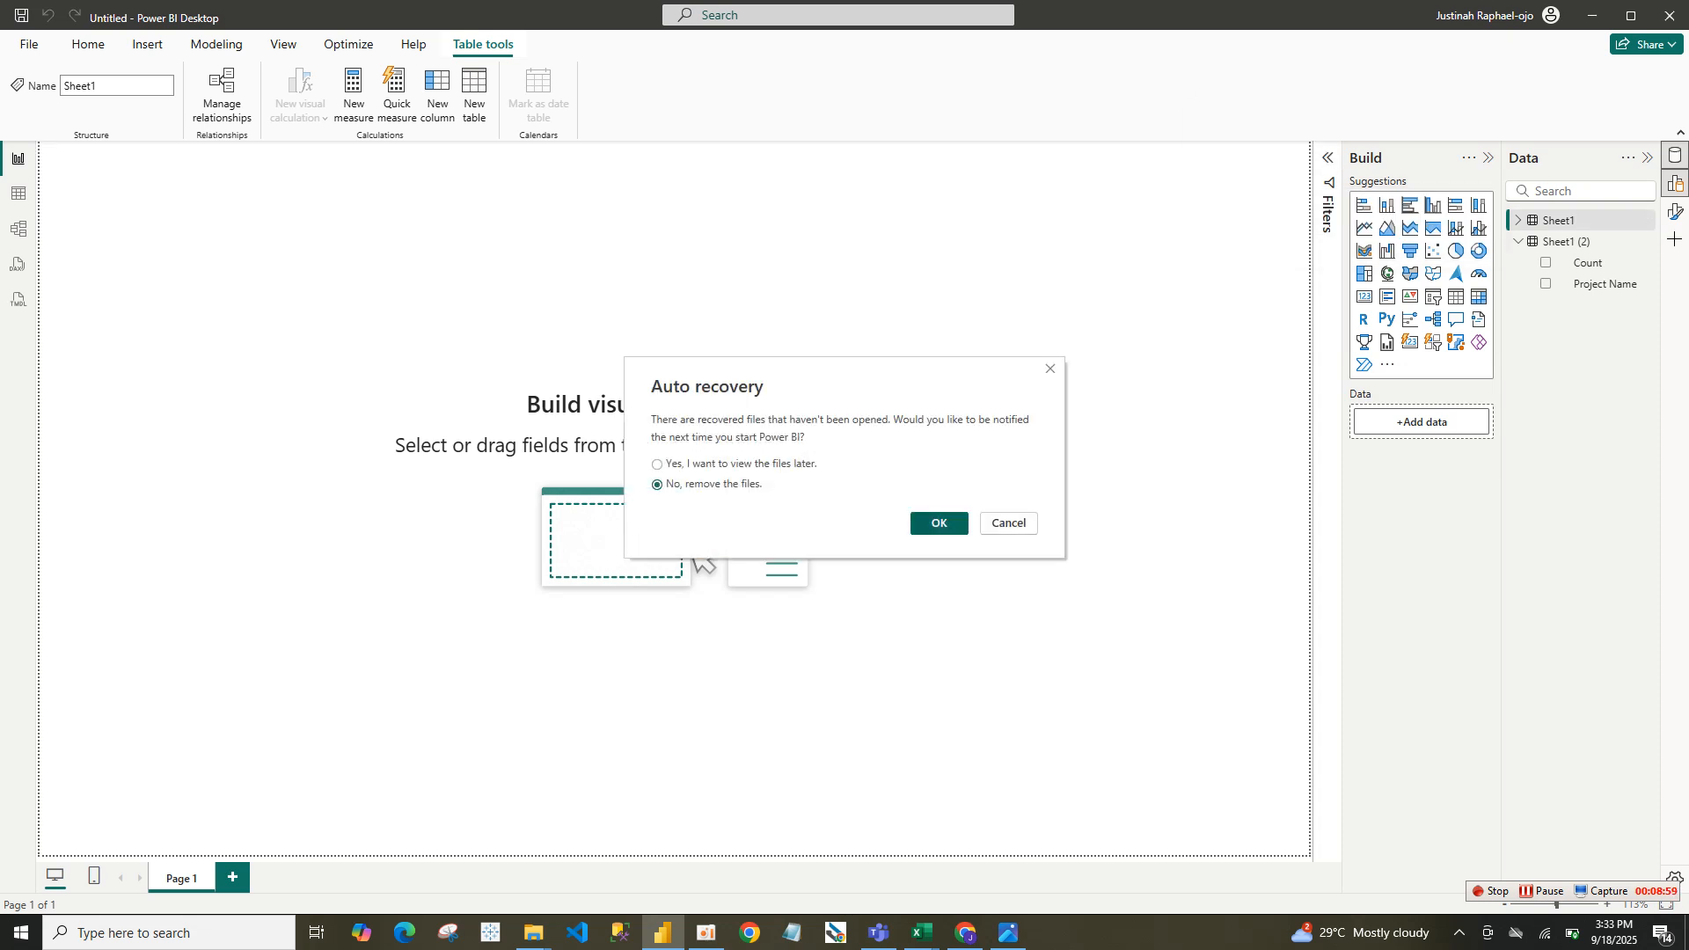
{"action": "left_click", "coordinate": [938, 522]}
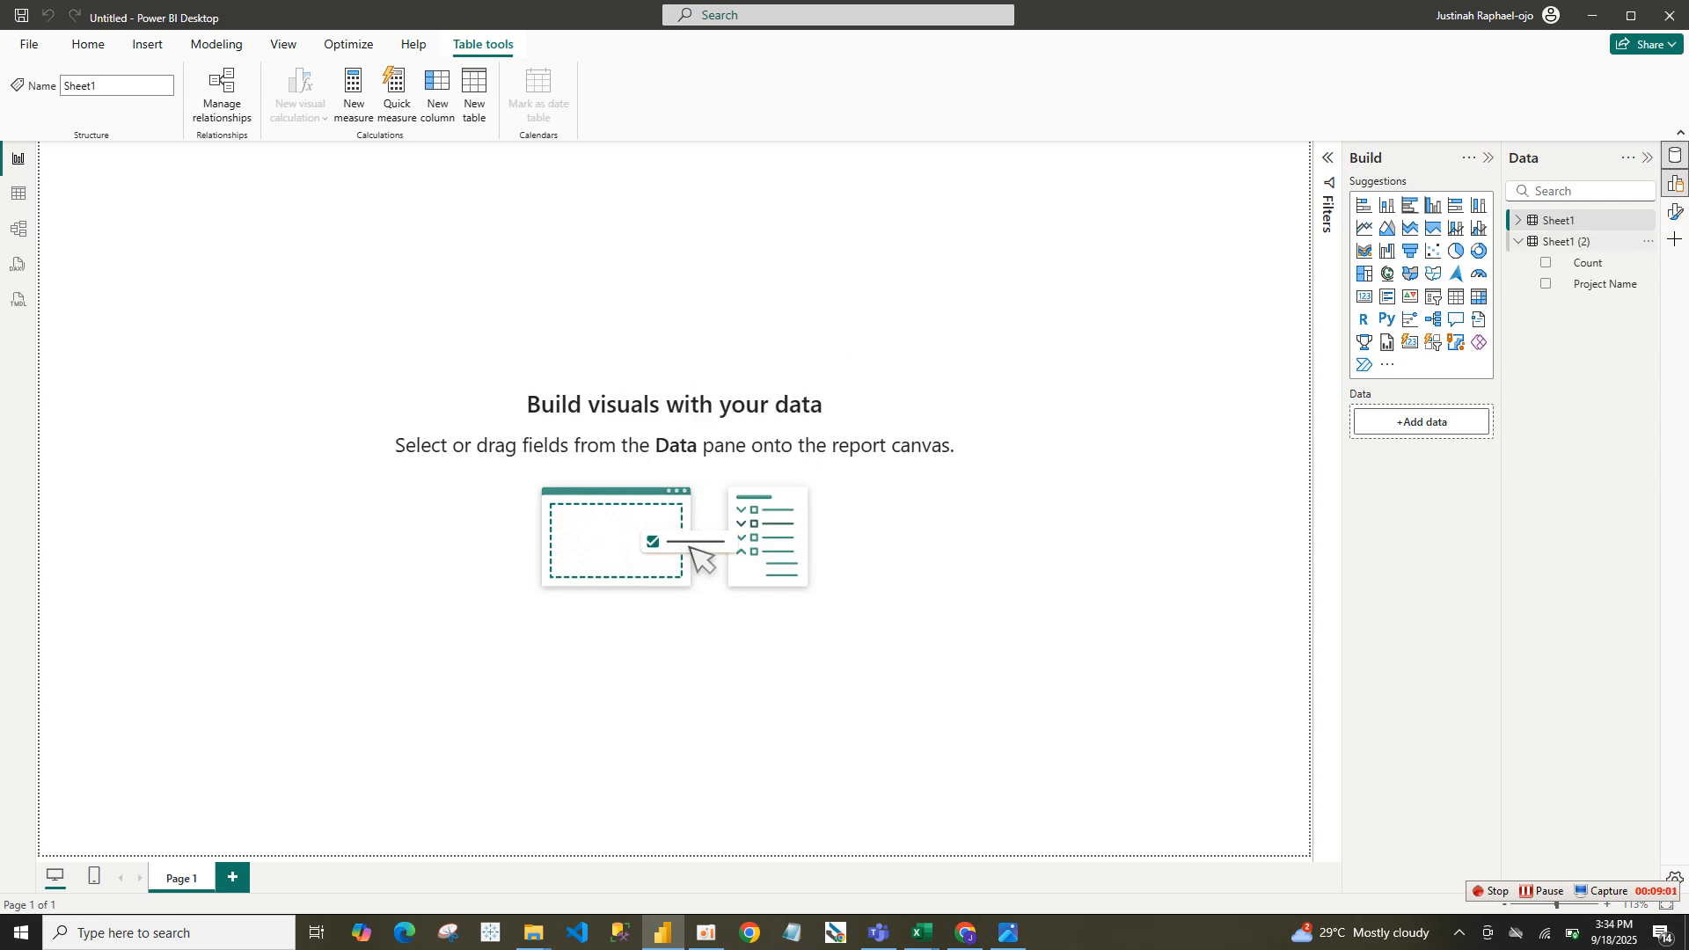
Delete the Sheet1 (2) table from the model.
{"action": "left_click", "coordinate": [1647, 241]}
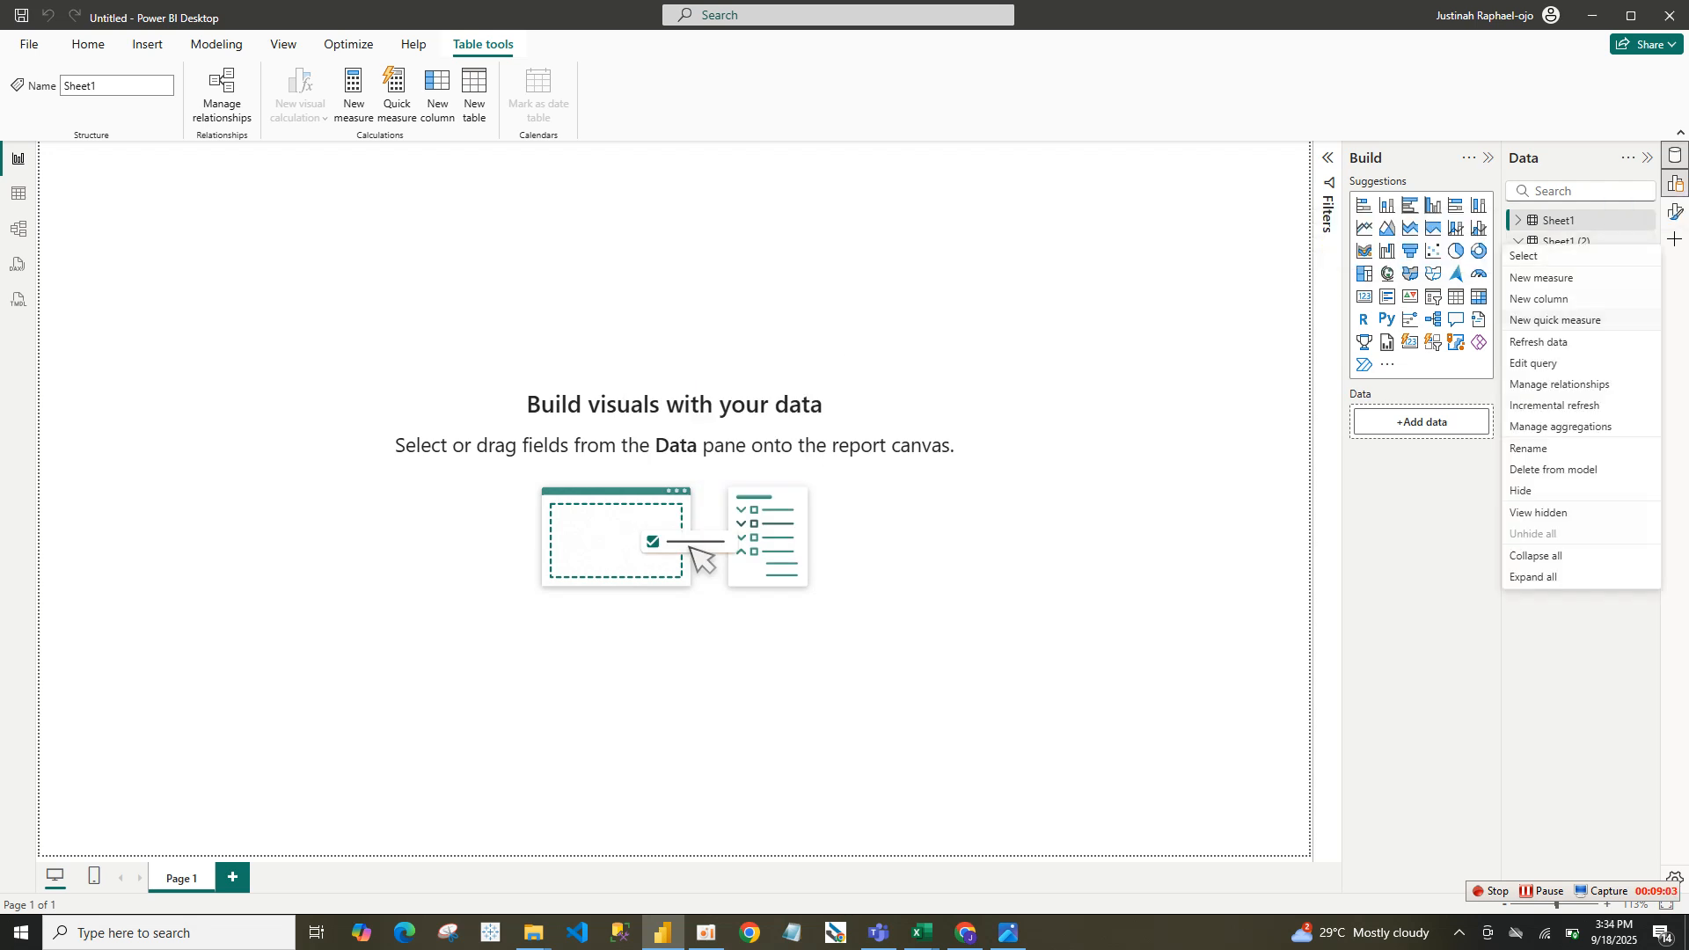
{"action": "left_click", "coordinate": [1553, 470]}
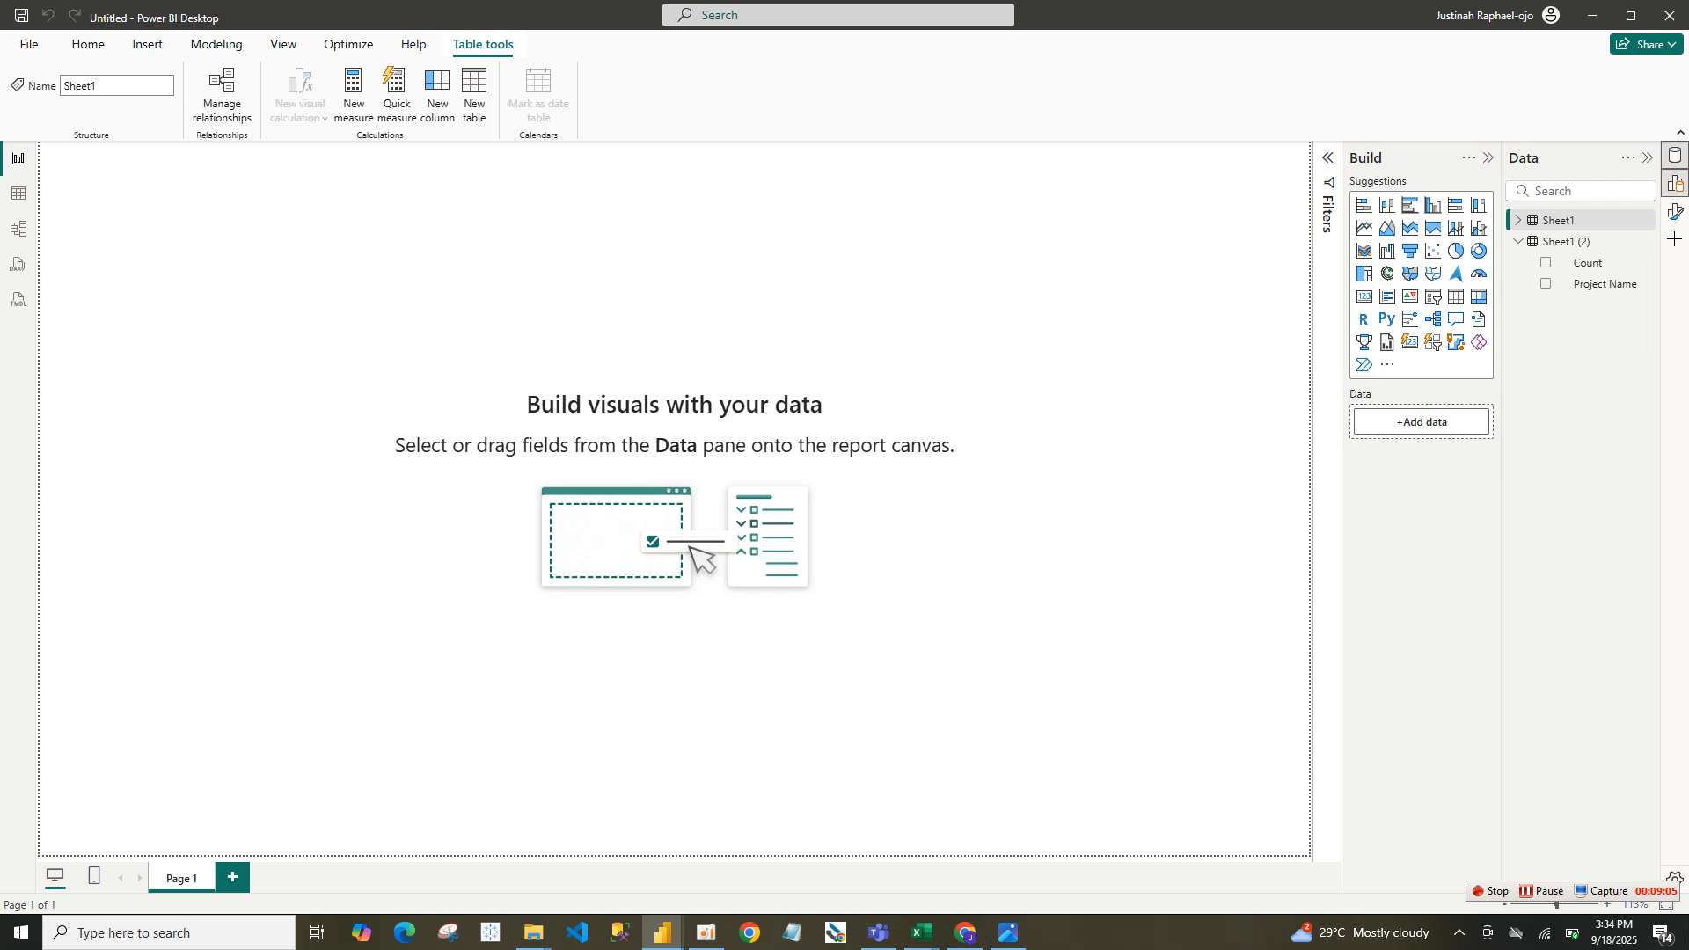
{"action": "left_click", "coordinate": [941, 502]}
{"action": "left_click", "coordinate": [945, 532]}
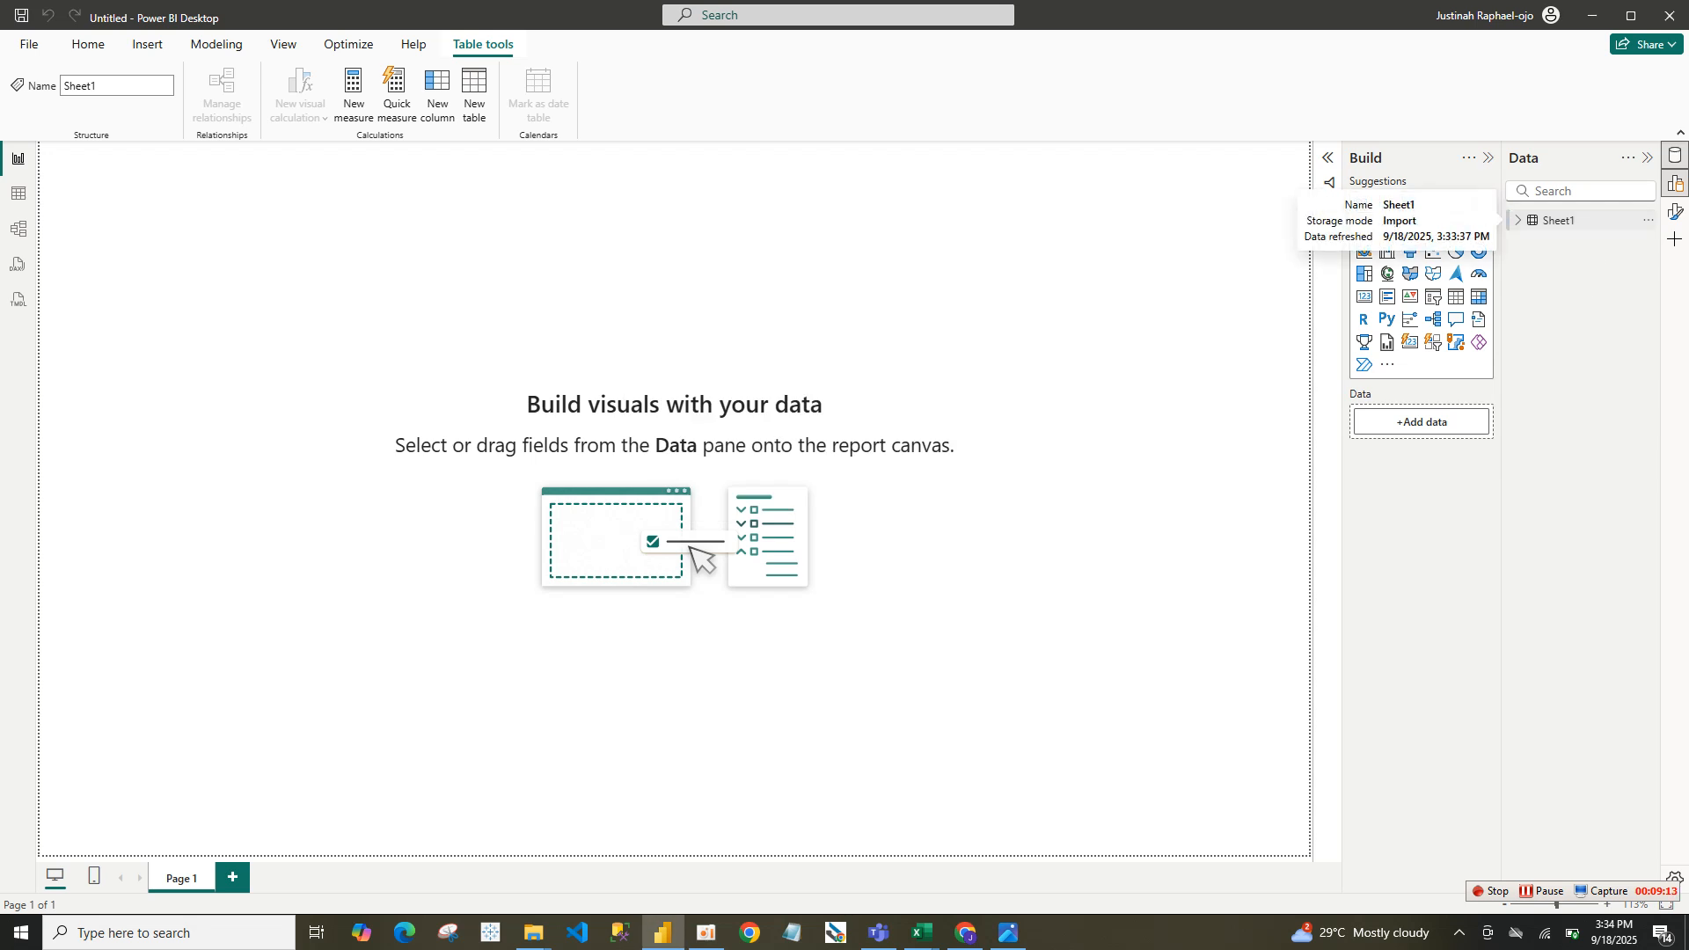
Add a clustered column chart to the page with Analyst on the X-axis and Project Cost Per Analyst on the Y-axis.
{"action": "left_click", "coordinate": [1558, 220]}
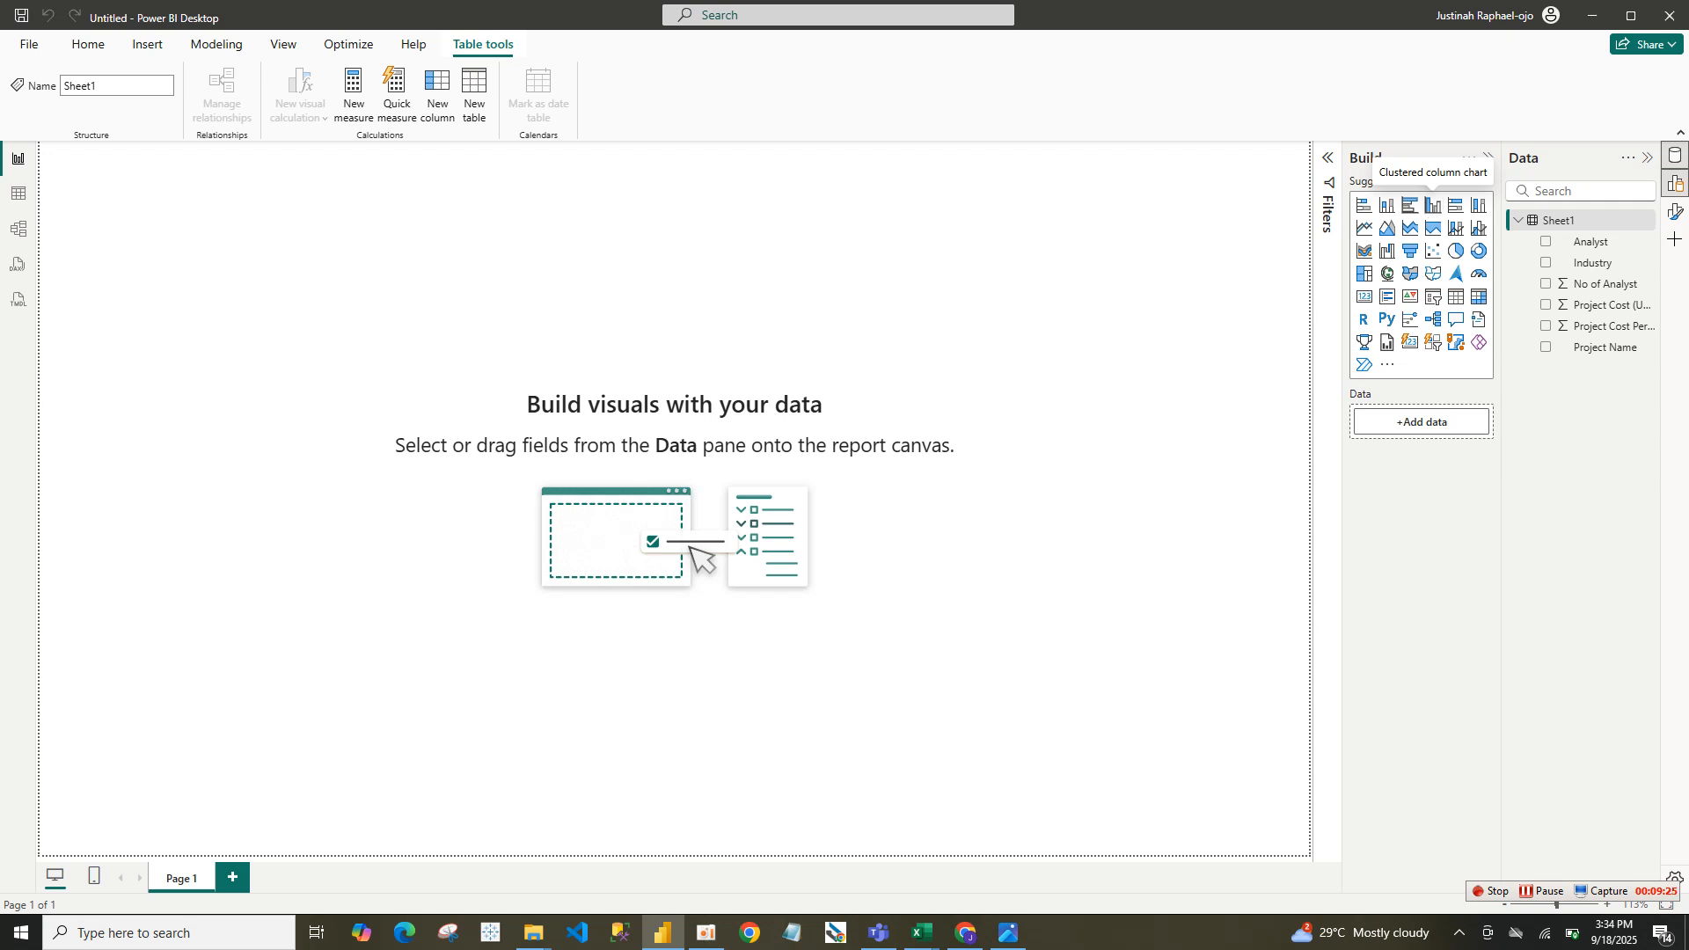
{"action": "left_click", "coordinate": [1432, 205]}
{"action": "left_click_drag", "start_coordinate": [169, 264], "coordinate": [618, 416]}
{"action": "left_click_drag", "start_coordinate": [741, 540], "coordinate": [861, 481]}
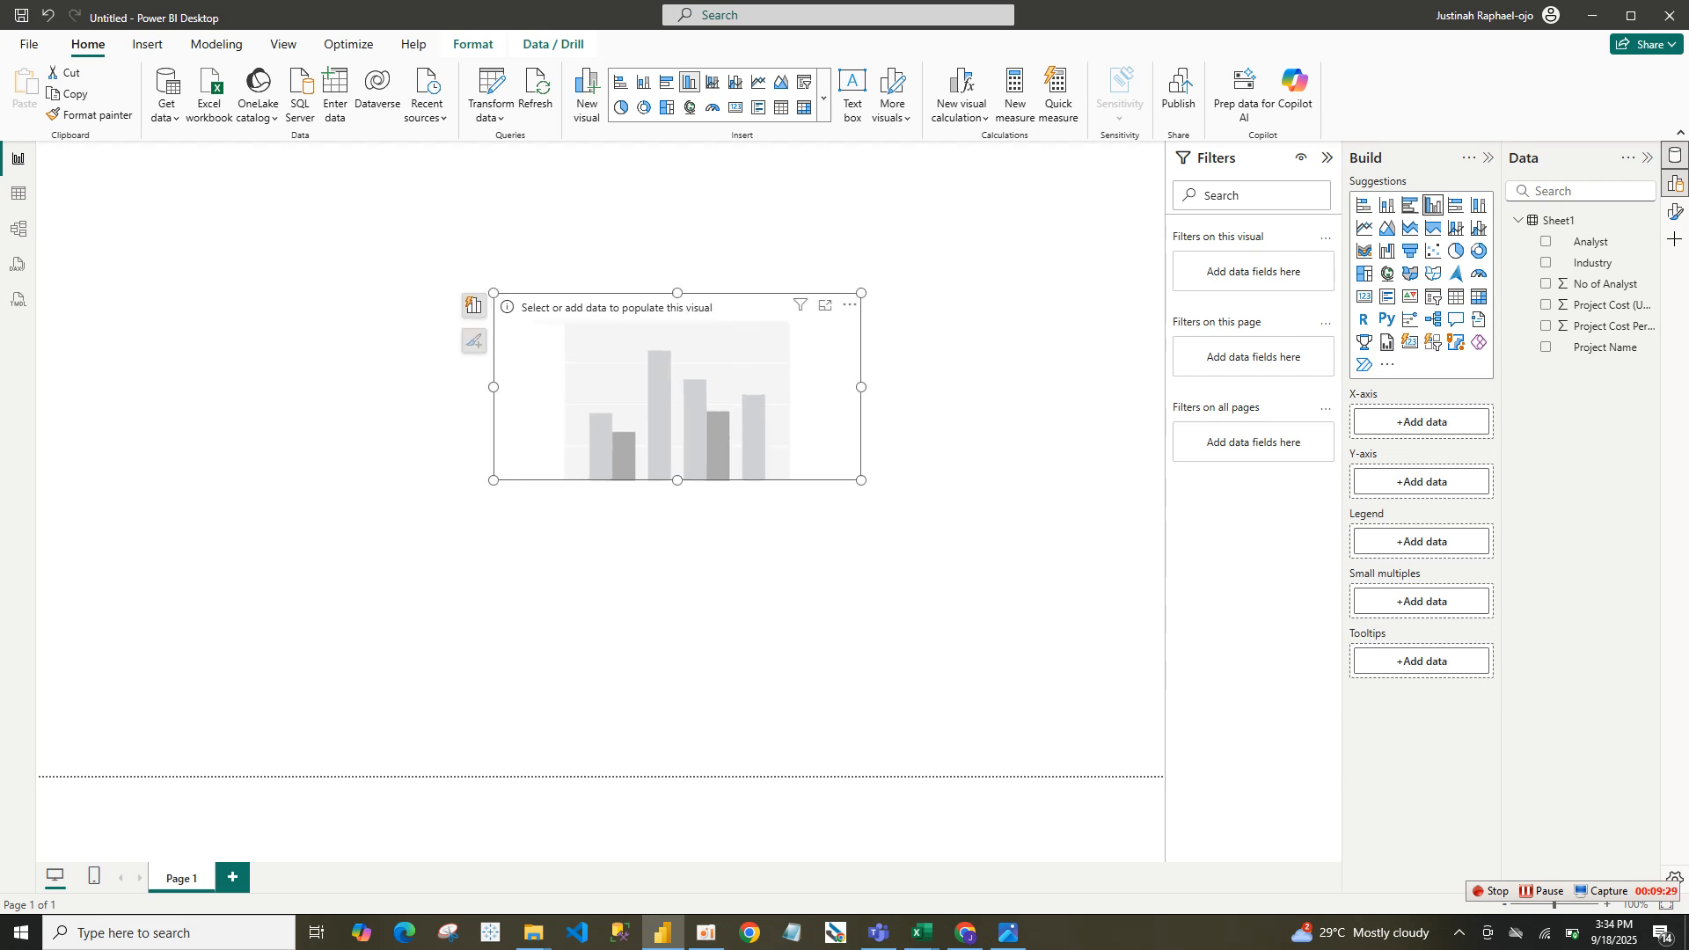
{"action": "left_click_drag", "start_coordinate": [678, 387], "coordinate": [251, 383]}
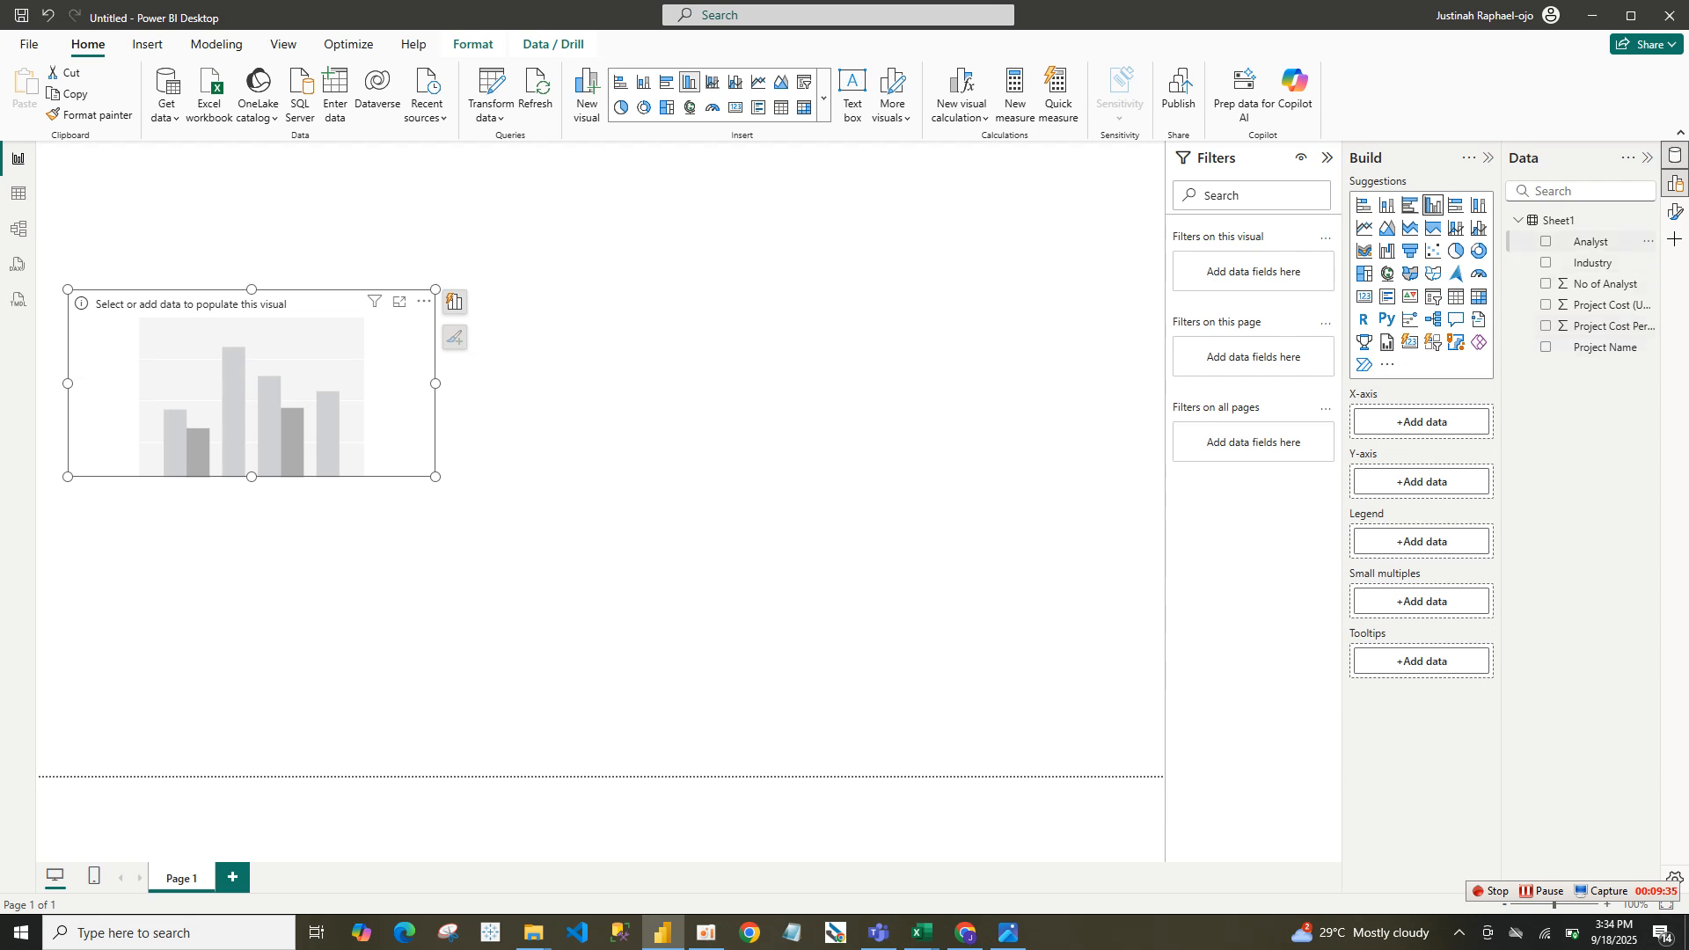
{"action": "left_click", "coordinate": [1546, 241]}
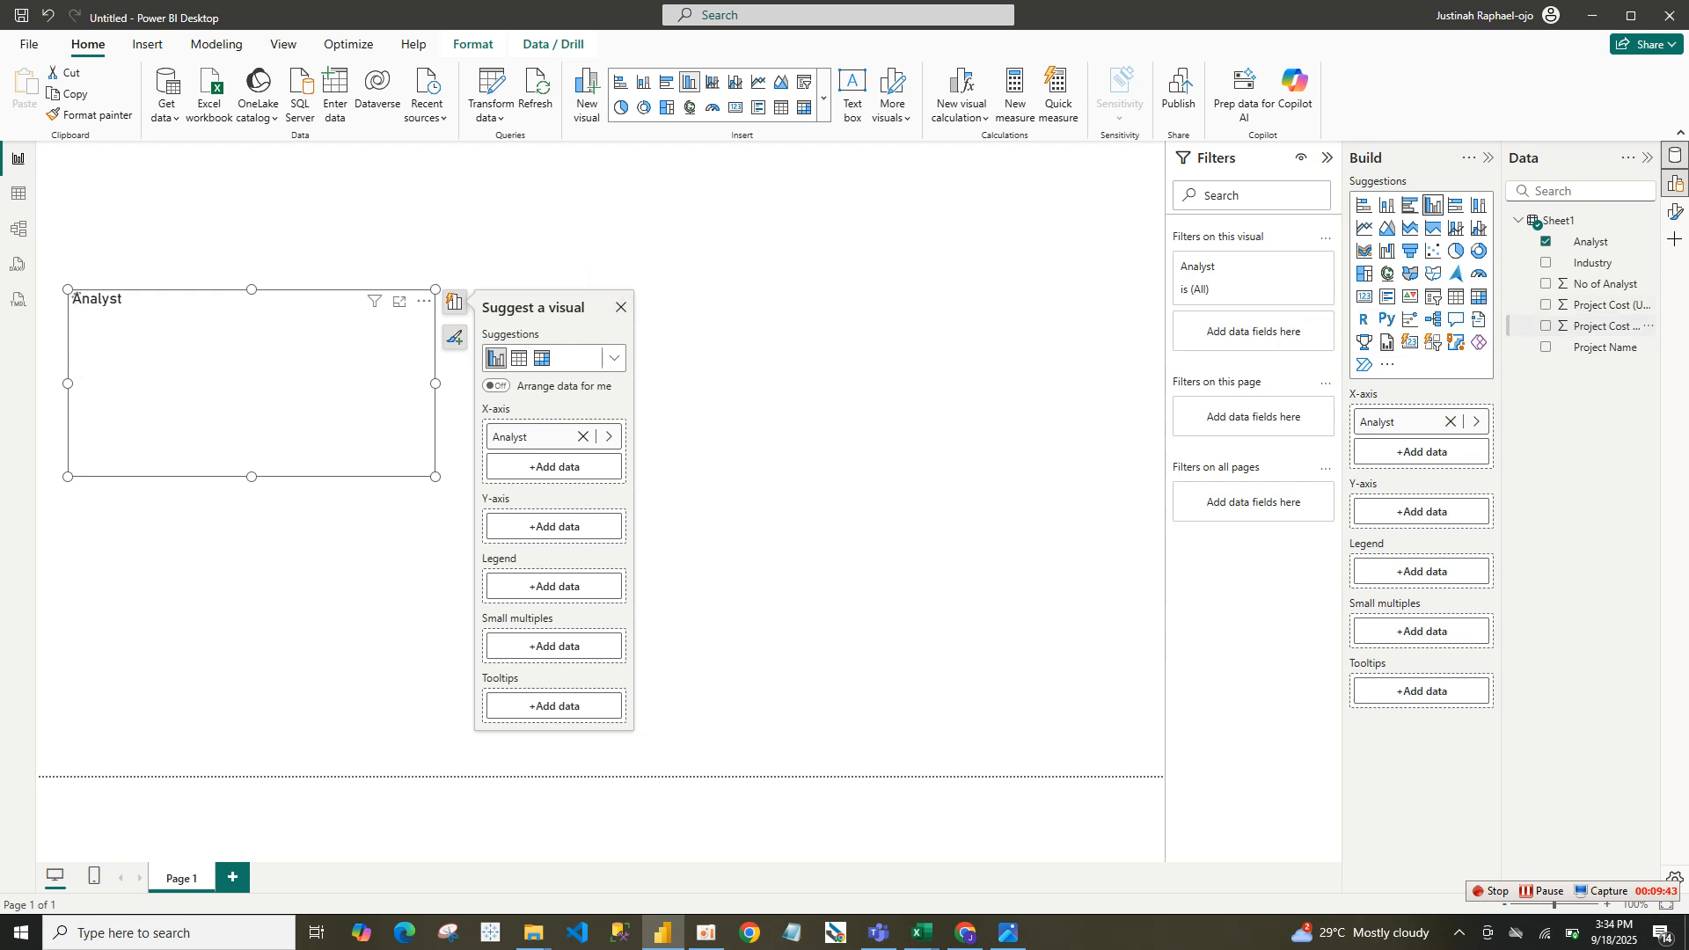
{"action": "left_click", "coordinate": [1597, 326]}
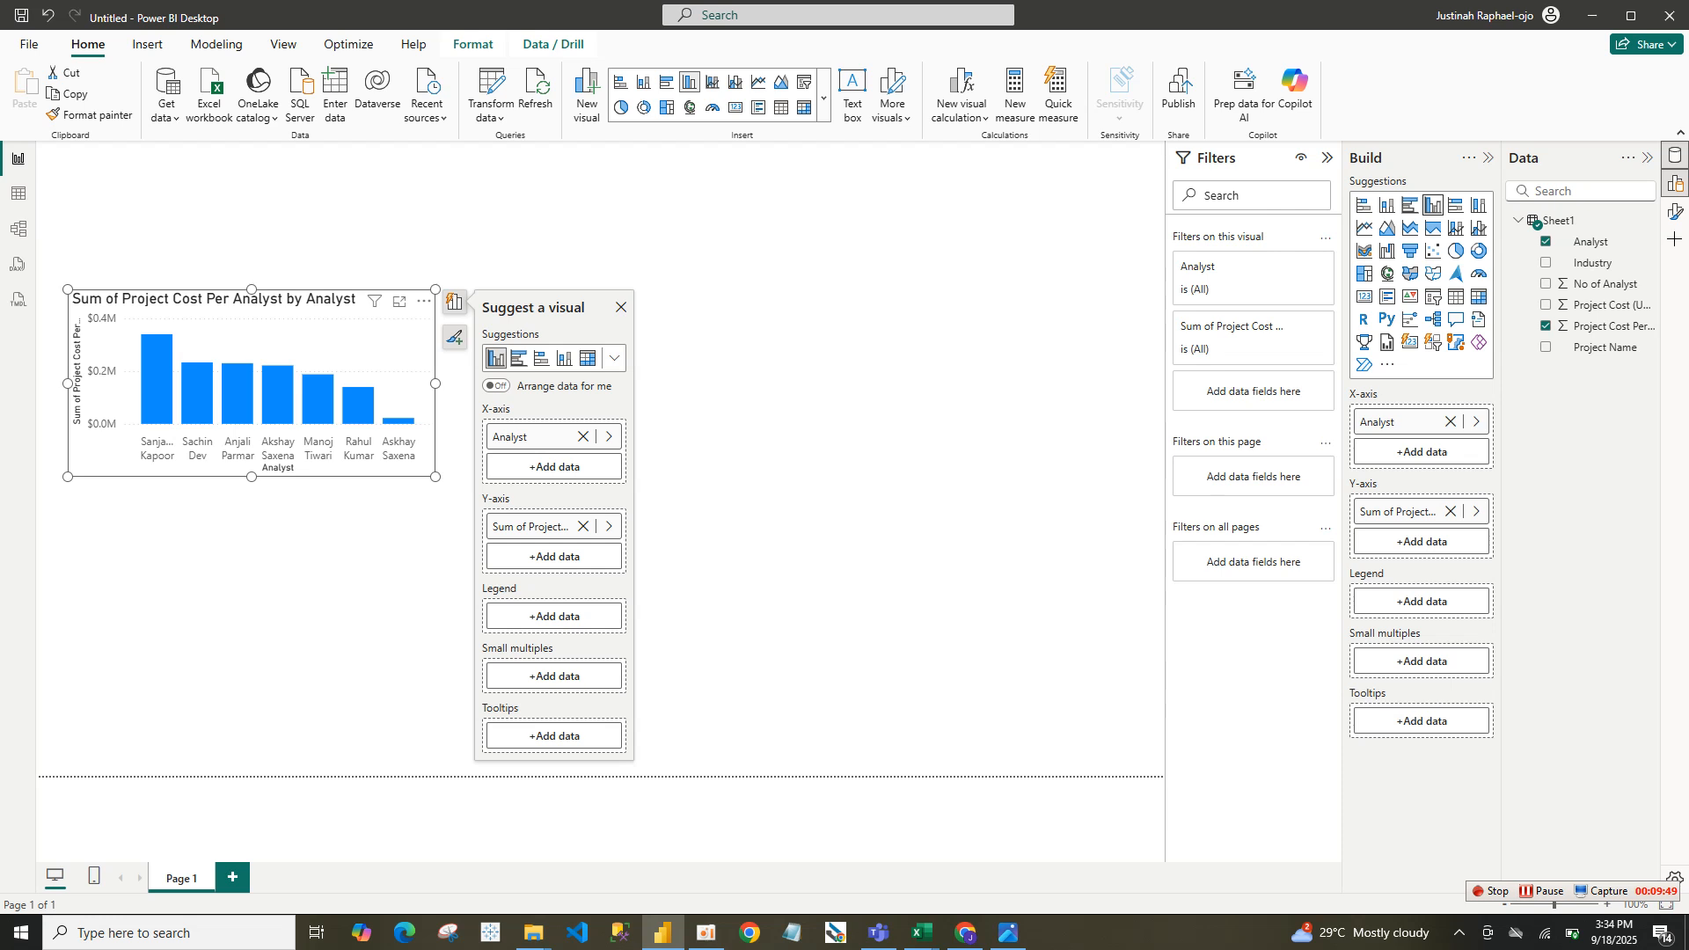
Enlarge the column chart and move it to the middle of the report page.
{"action": "left_click_drag", "start_coordinate": [436, 477], "coordinate": [505, 502]}
{"action": "left_click_drag", "start_coordinate": [264, 299], "coordinate": [600, 345]}
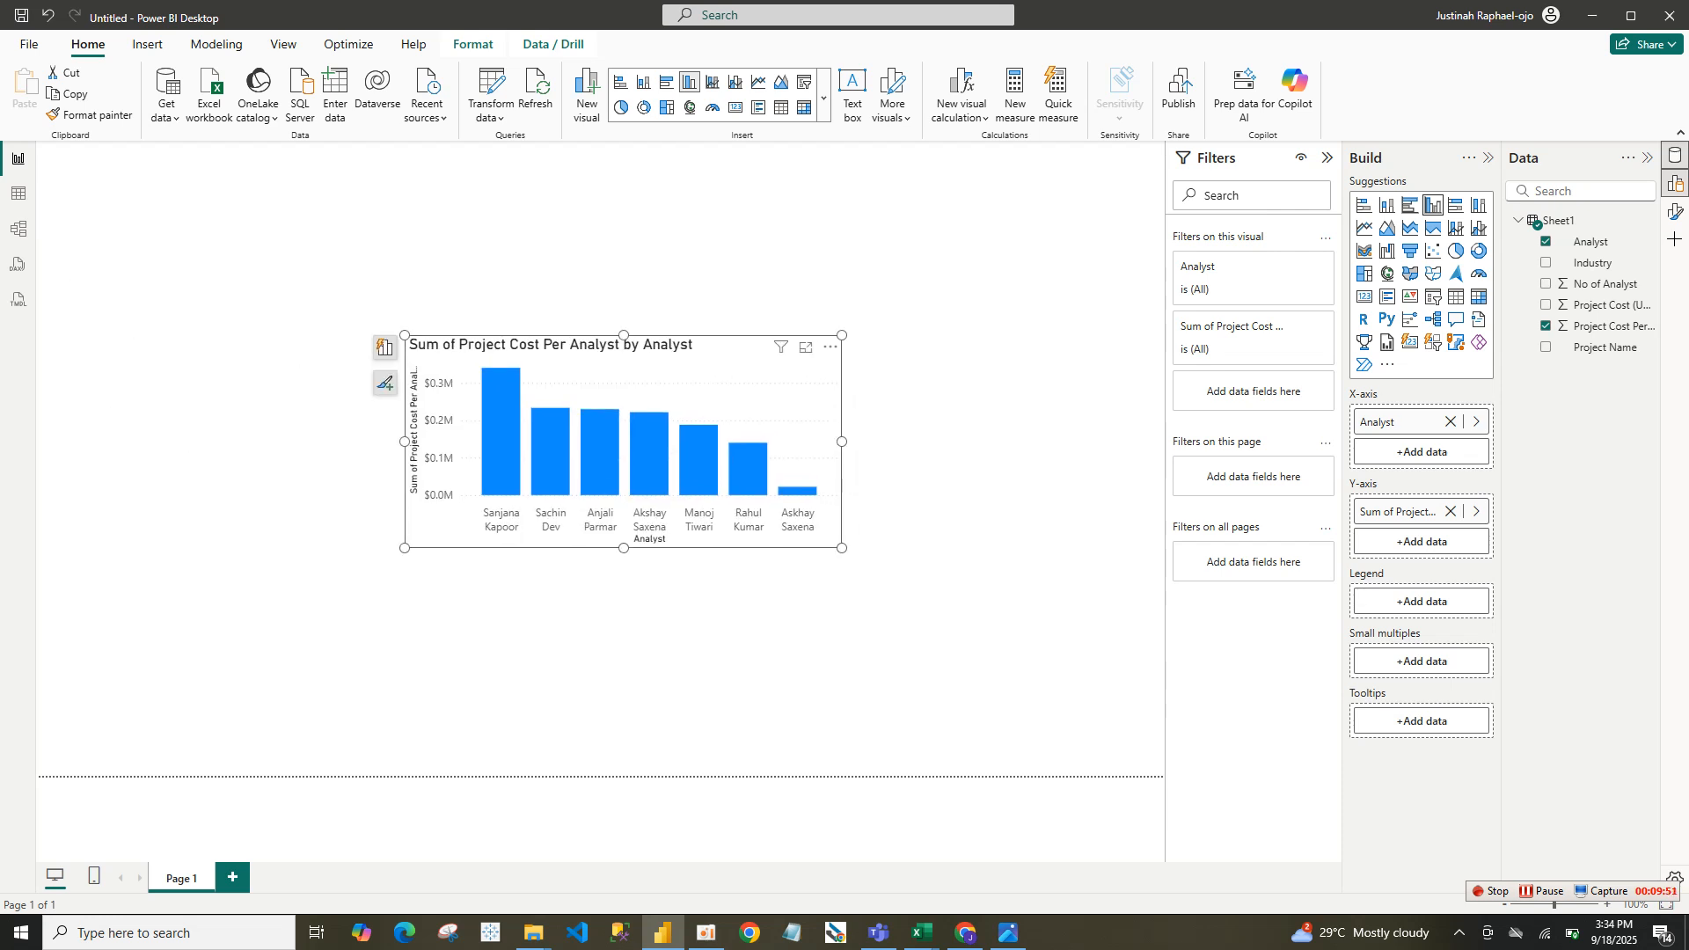
{"action": "left_click_drag", "start_coordinate": [842, 548], "coordinate": [1044, 566]}
{"action": "left_click_drag", "start_coordinate": [792, 378], "coordinate": [761, 438]}
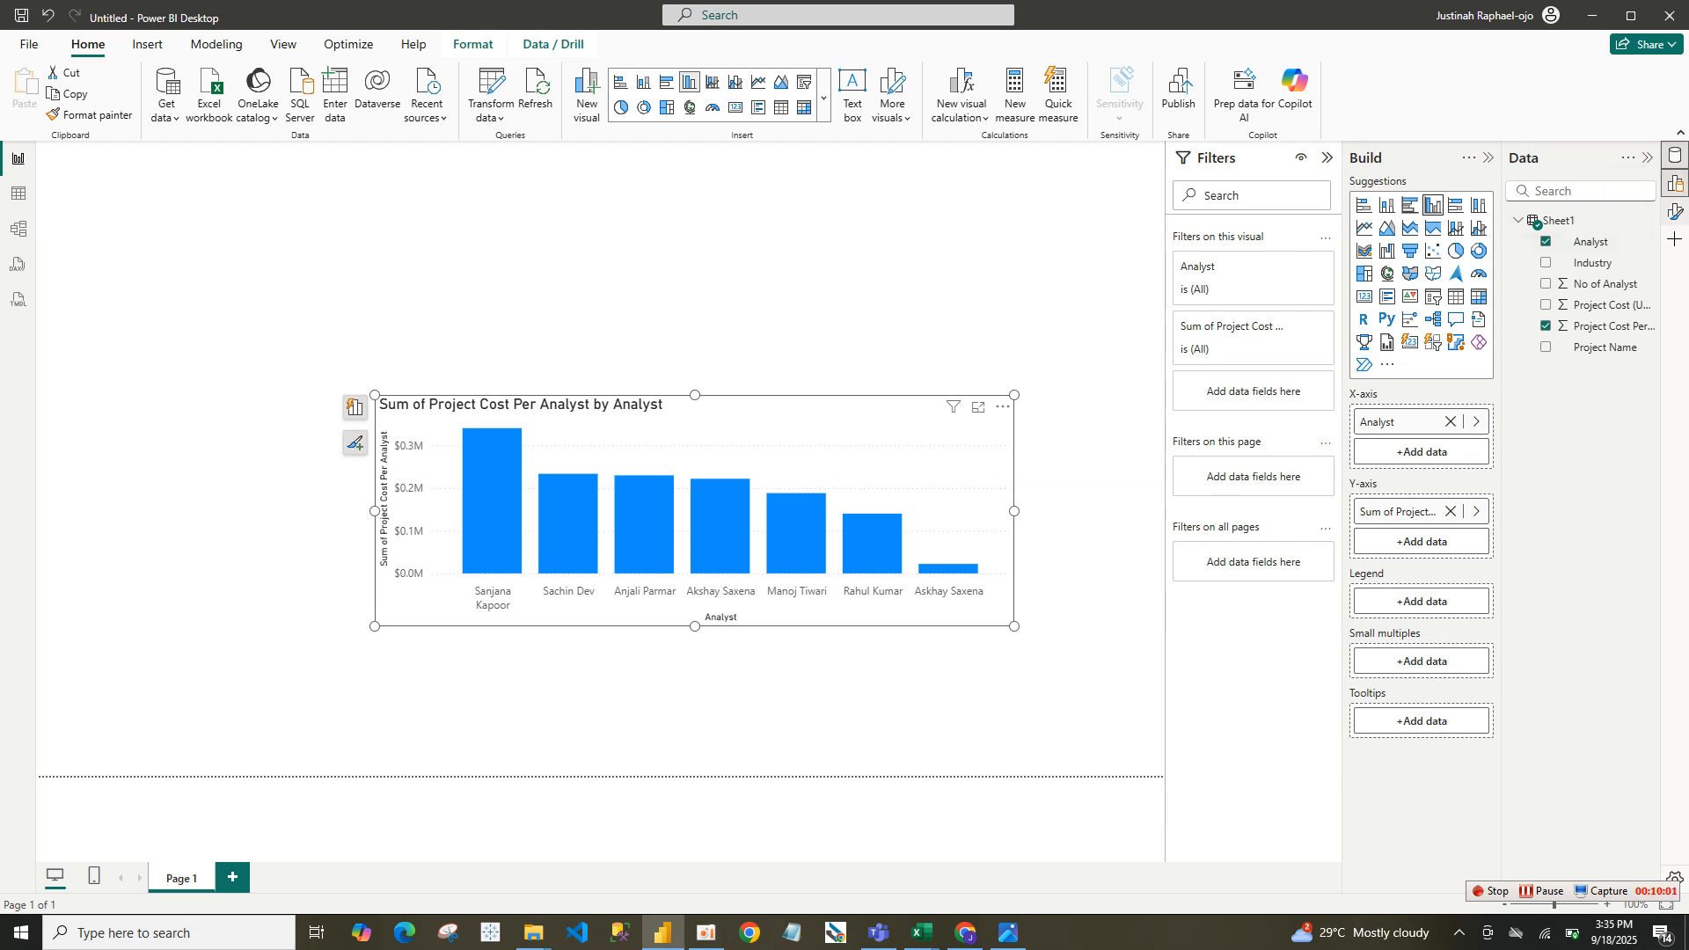
Turn on data labels for the column chart and set their value display units to Thousands.
{"action": "left_click", "coordinate": [1675, 212]}
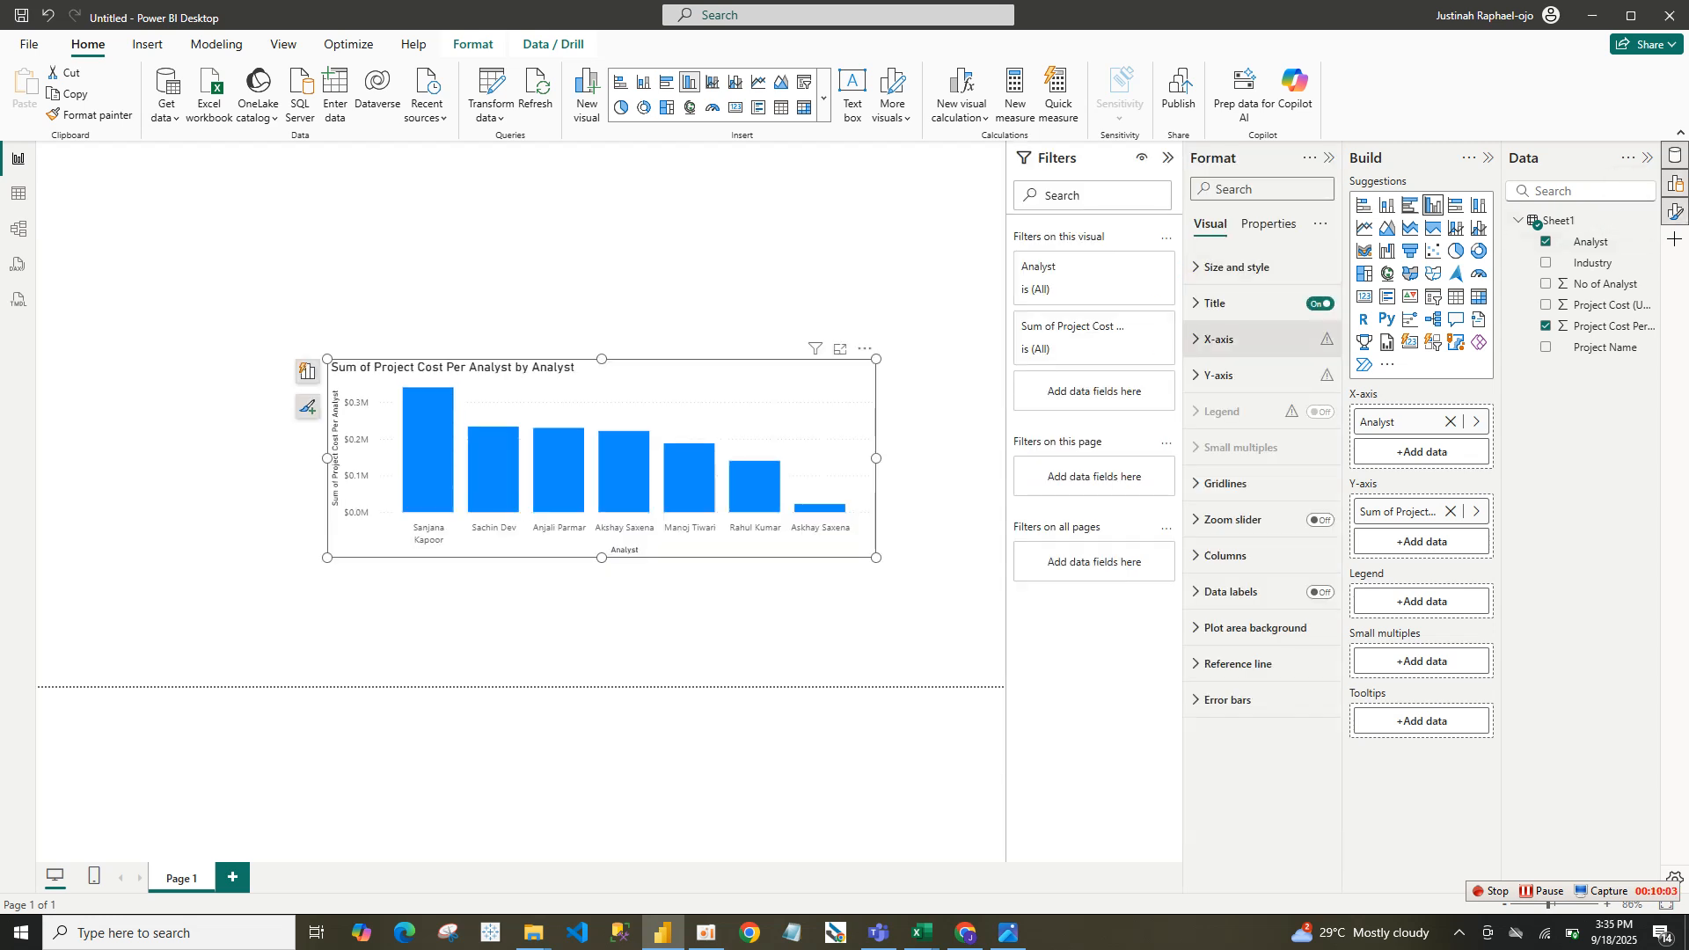
{"action": "left_click", "coordinate": [1319, 592]}
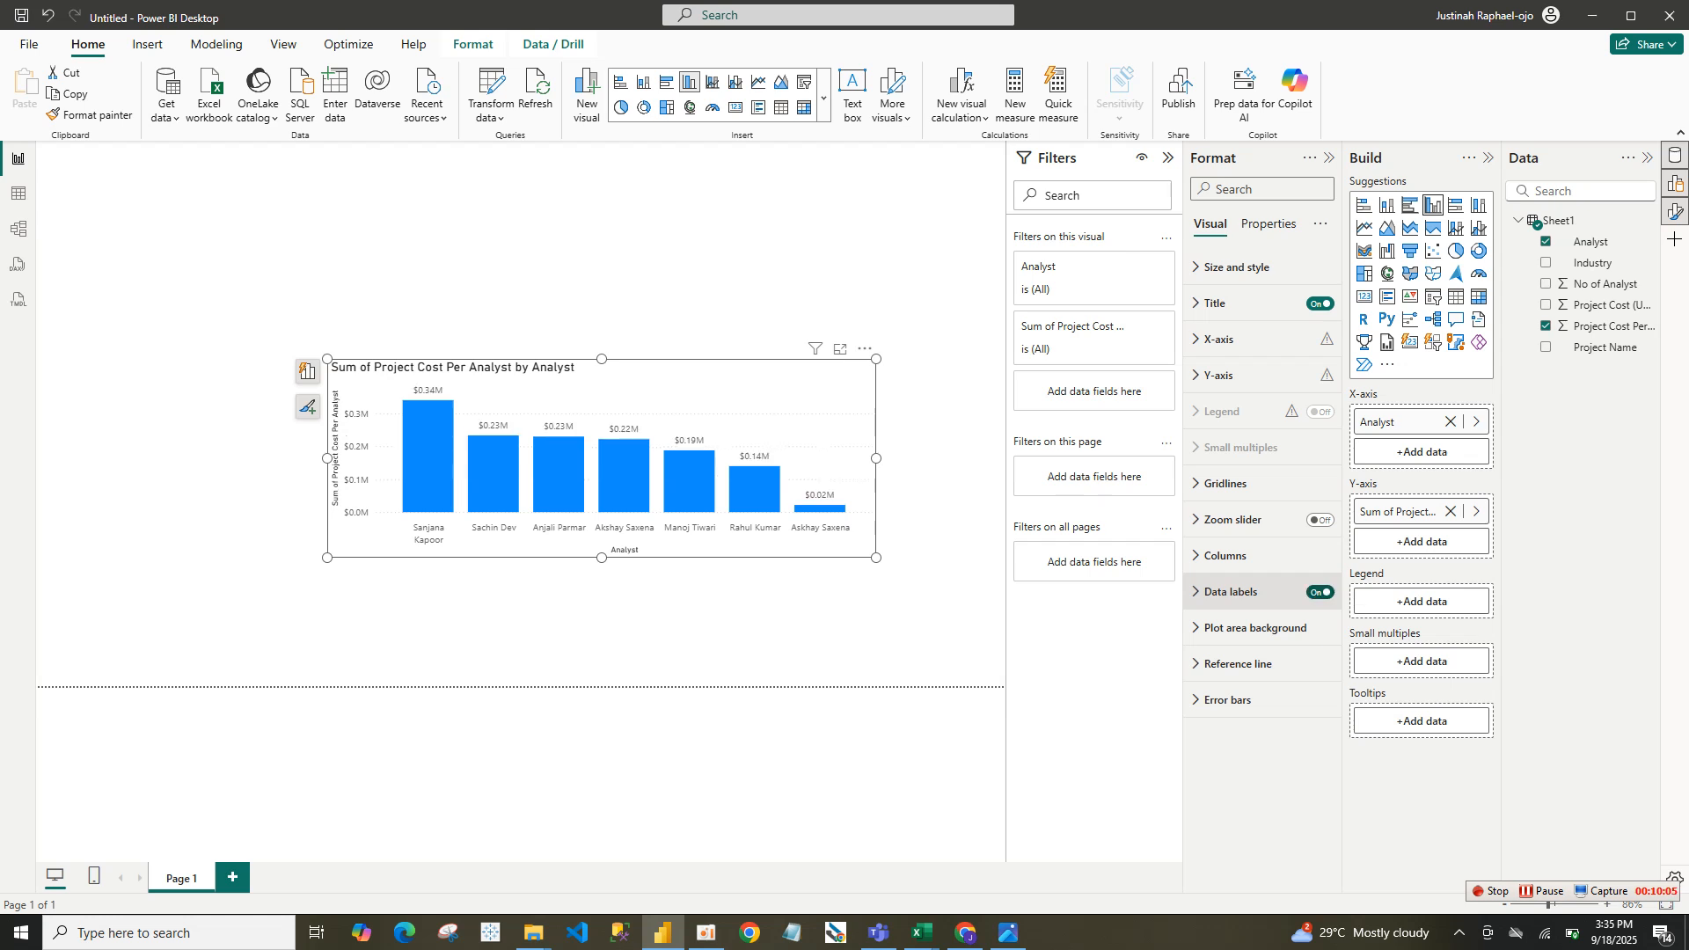
{"action": "left_click", "coordinate": [1232, 592]}
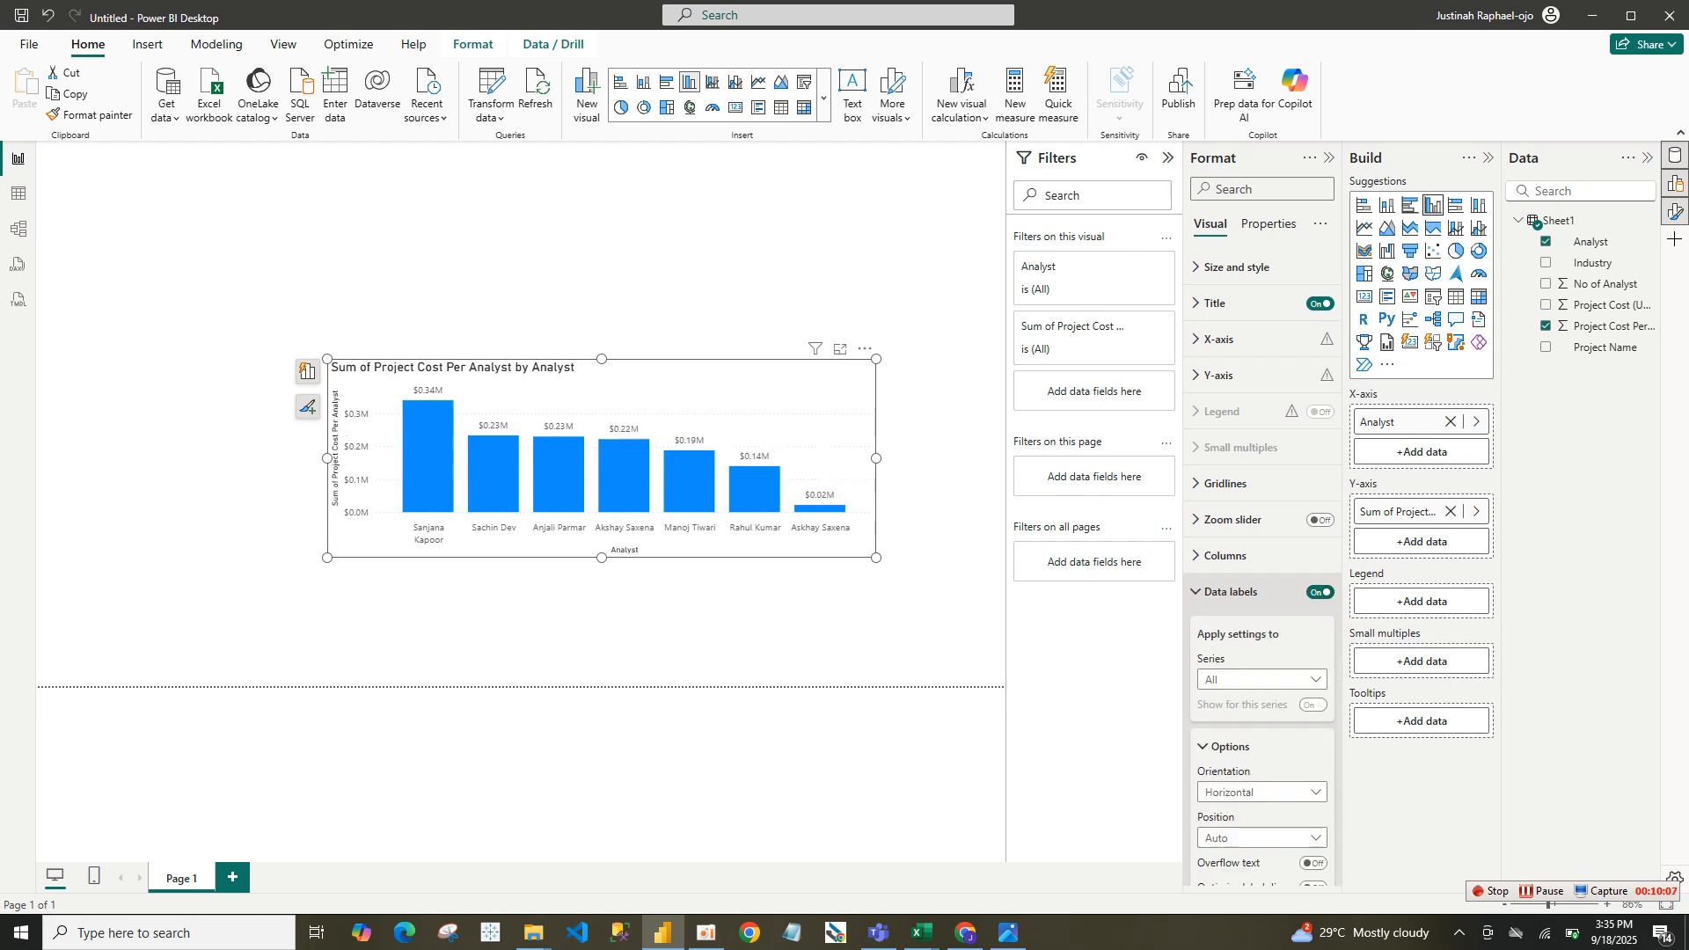
{"action": "scroll", "coordinate": [1262, 567], "scroll_direction": "down", "scroll_amount": 3}
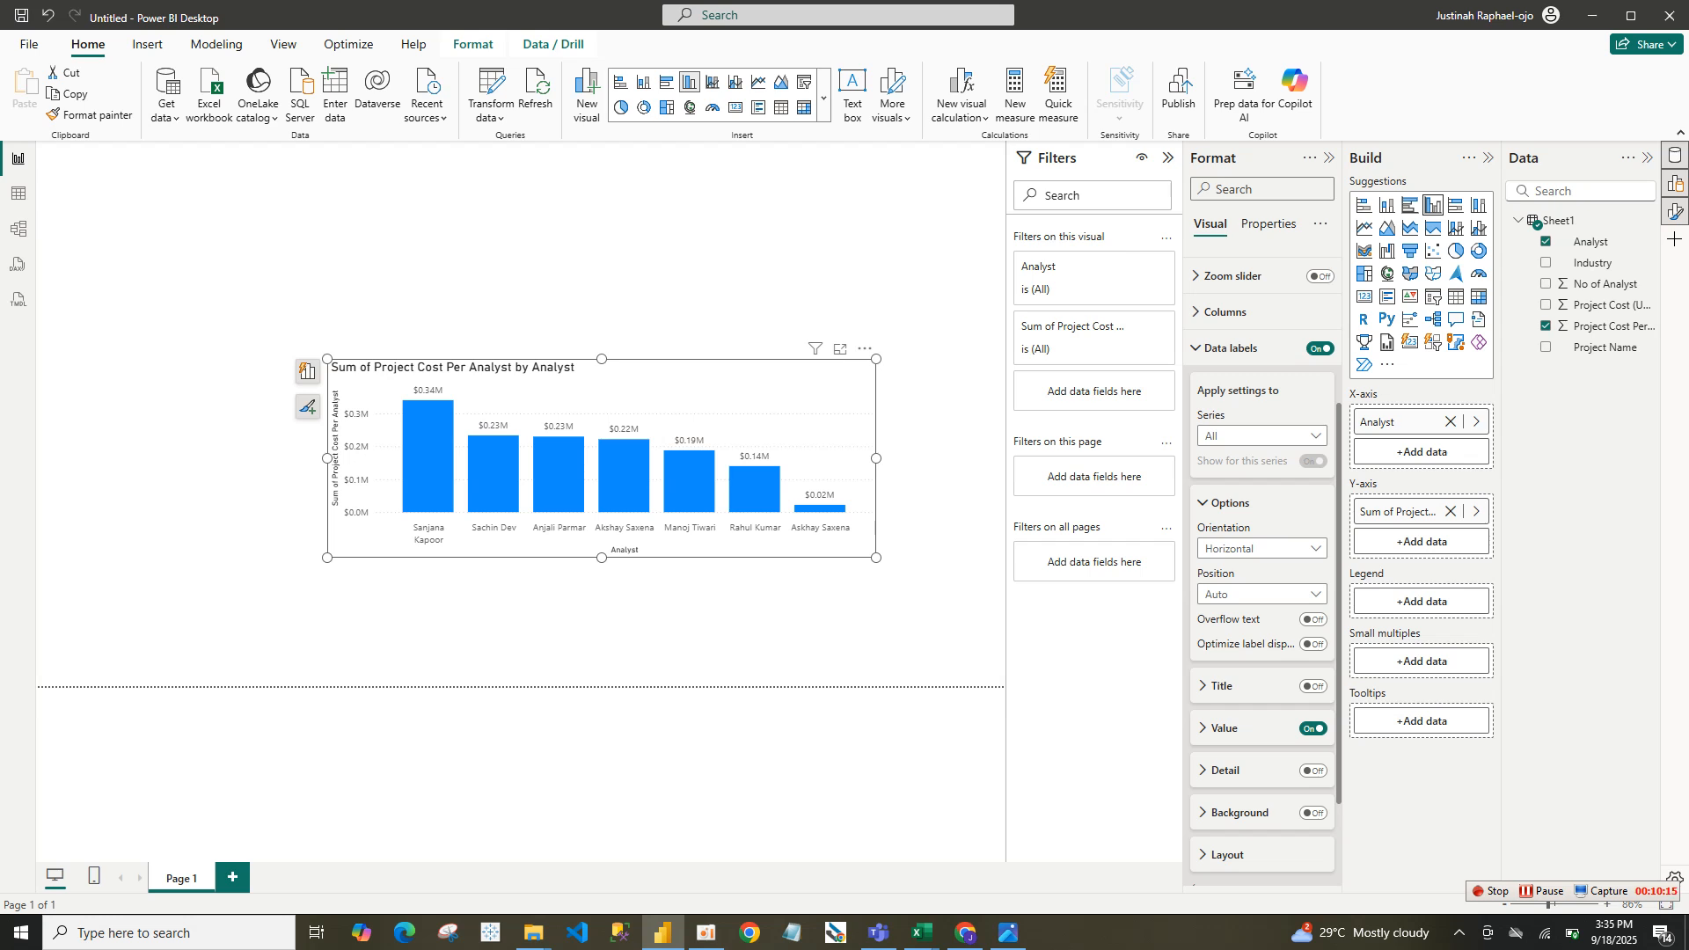
{"action": "scroll", "coordinate": [1262, 572], "scroll_direction": "down", "scroll_amount": 2}
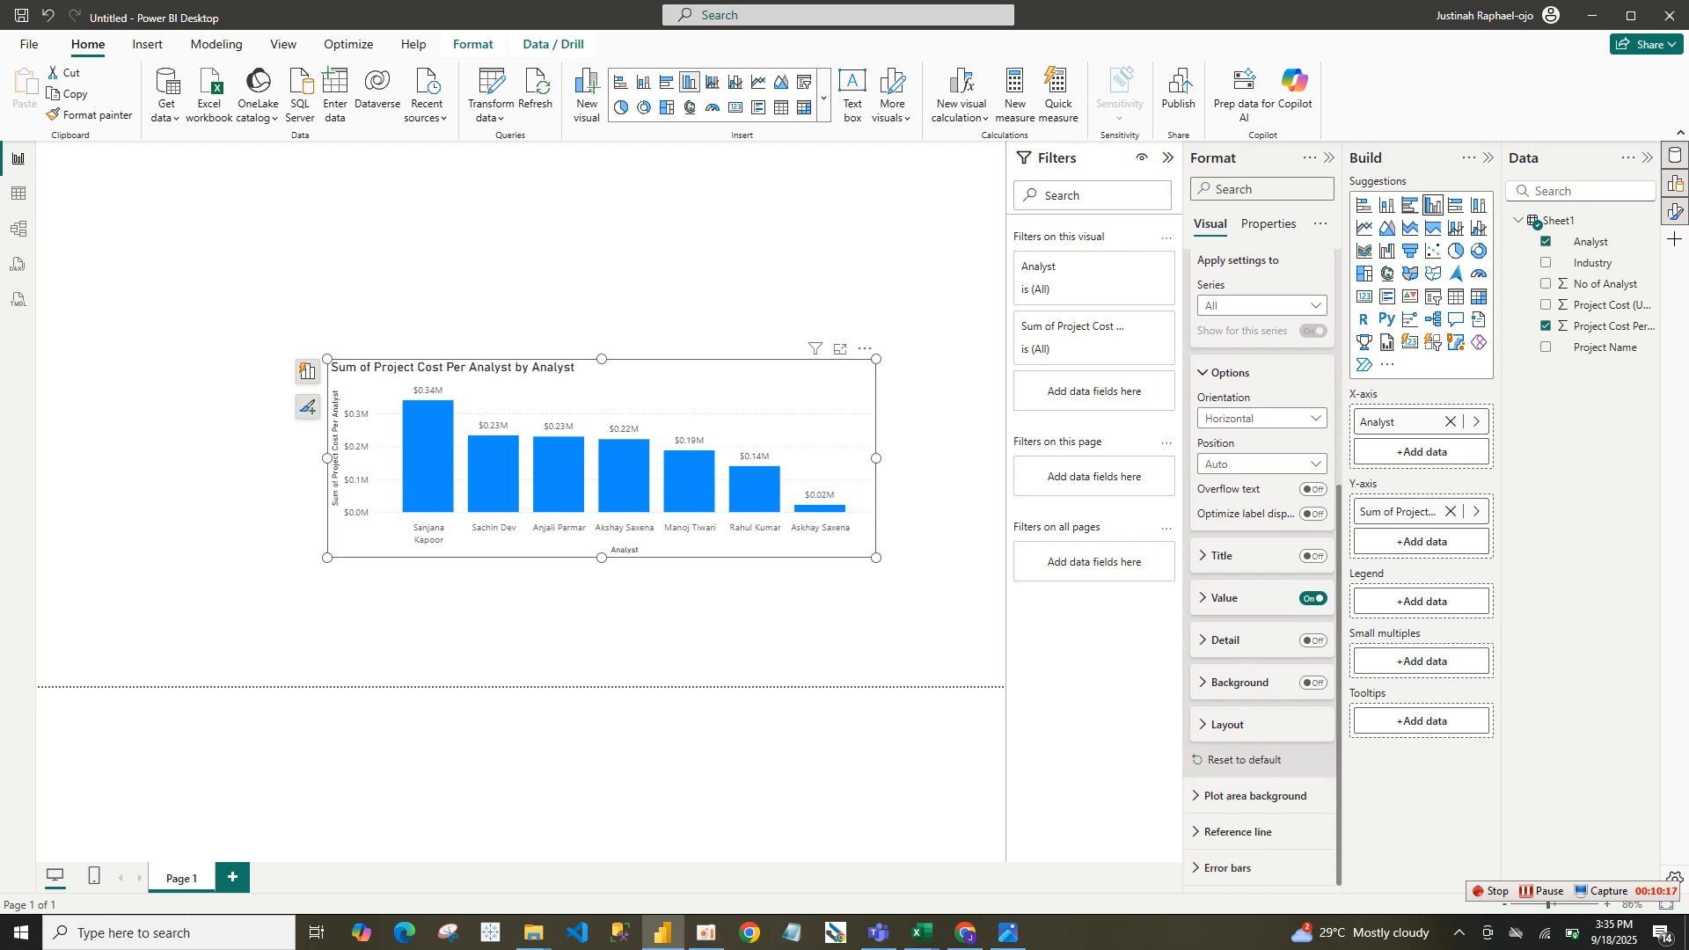
{"action": "left_click", "coordinate": [1223, 598]}
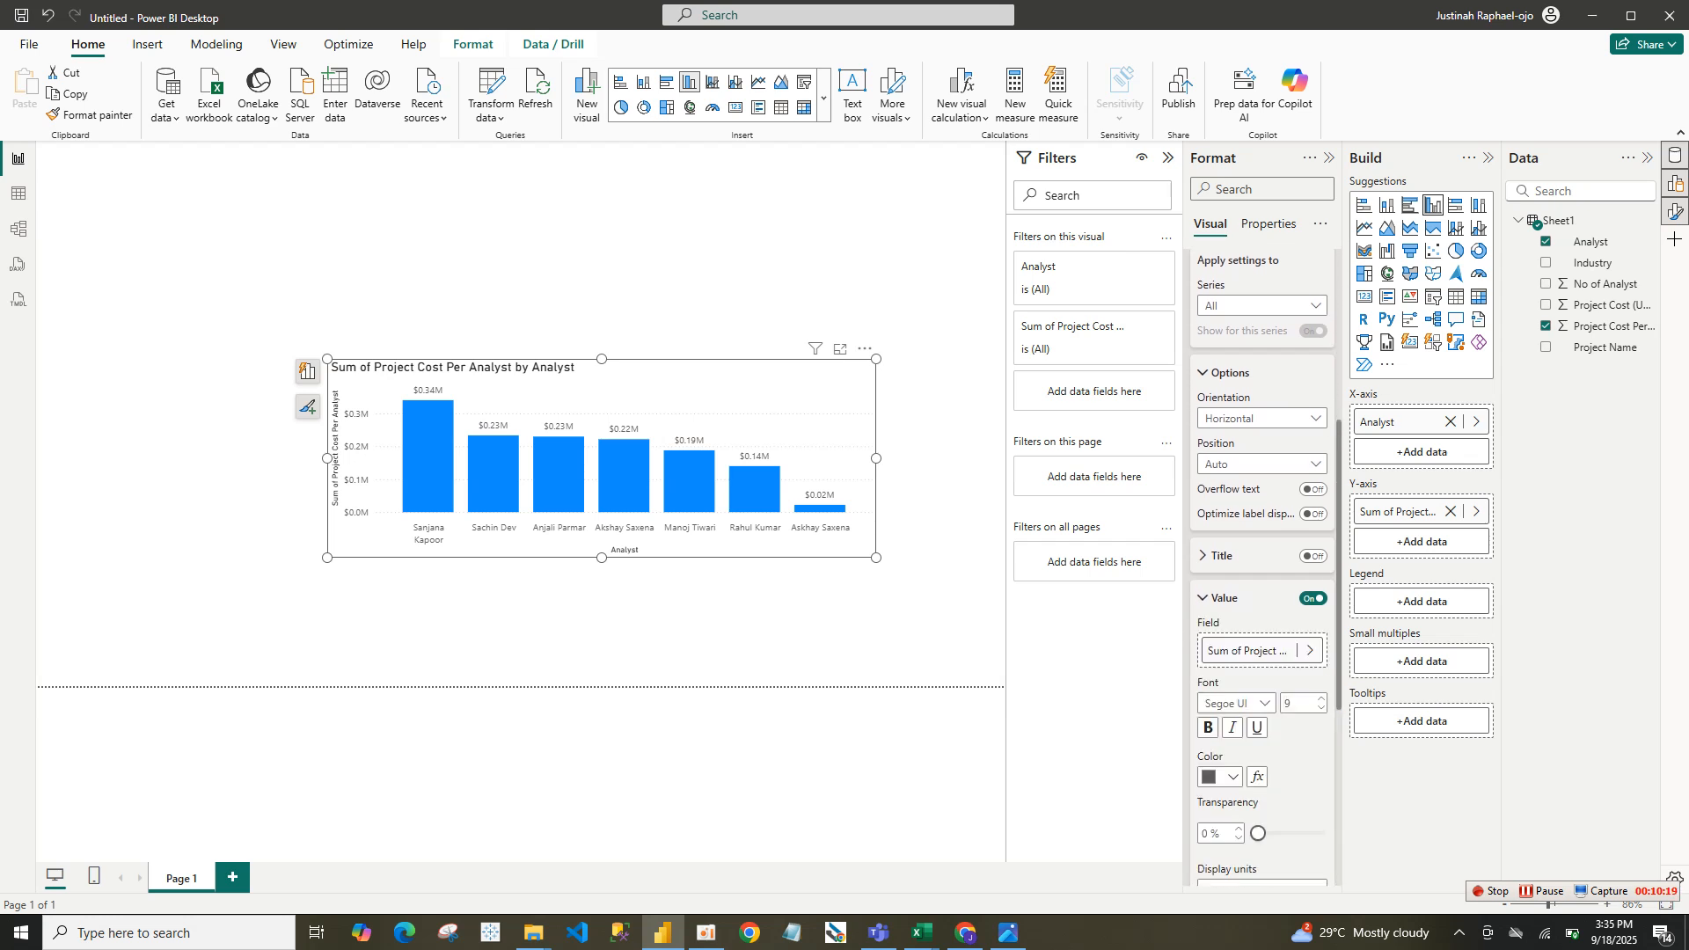
{"action": "scroll", "coordinate": [1262, 572], "scroll_direction": "down", "scroll_amount": 5}
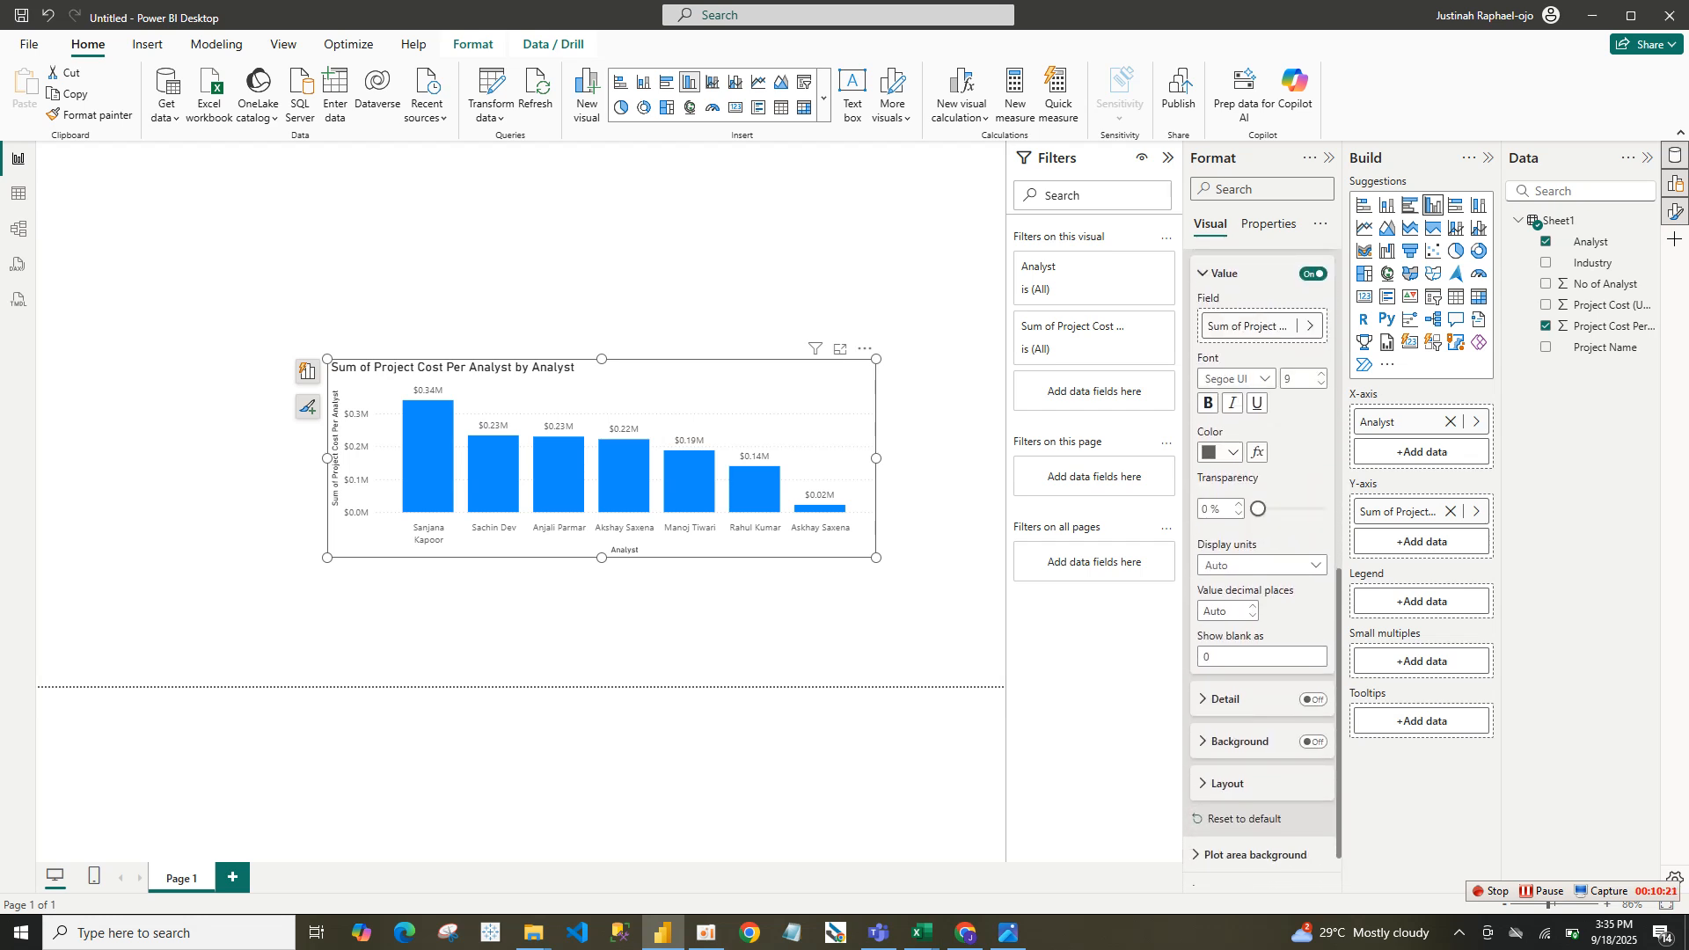
{"action": "left_click", "coordinate": [1262, 565]}
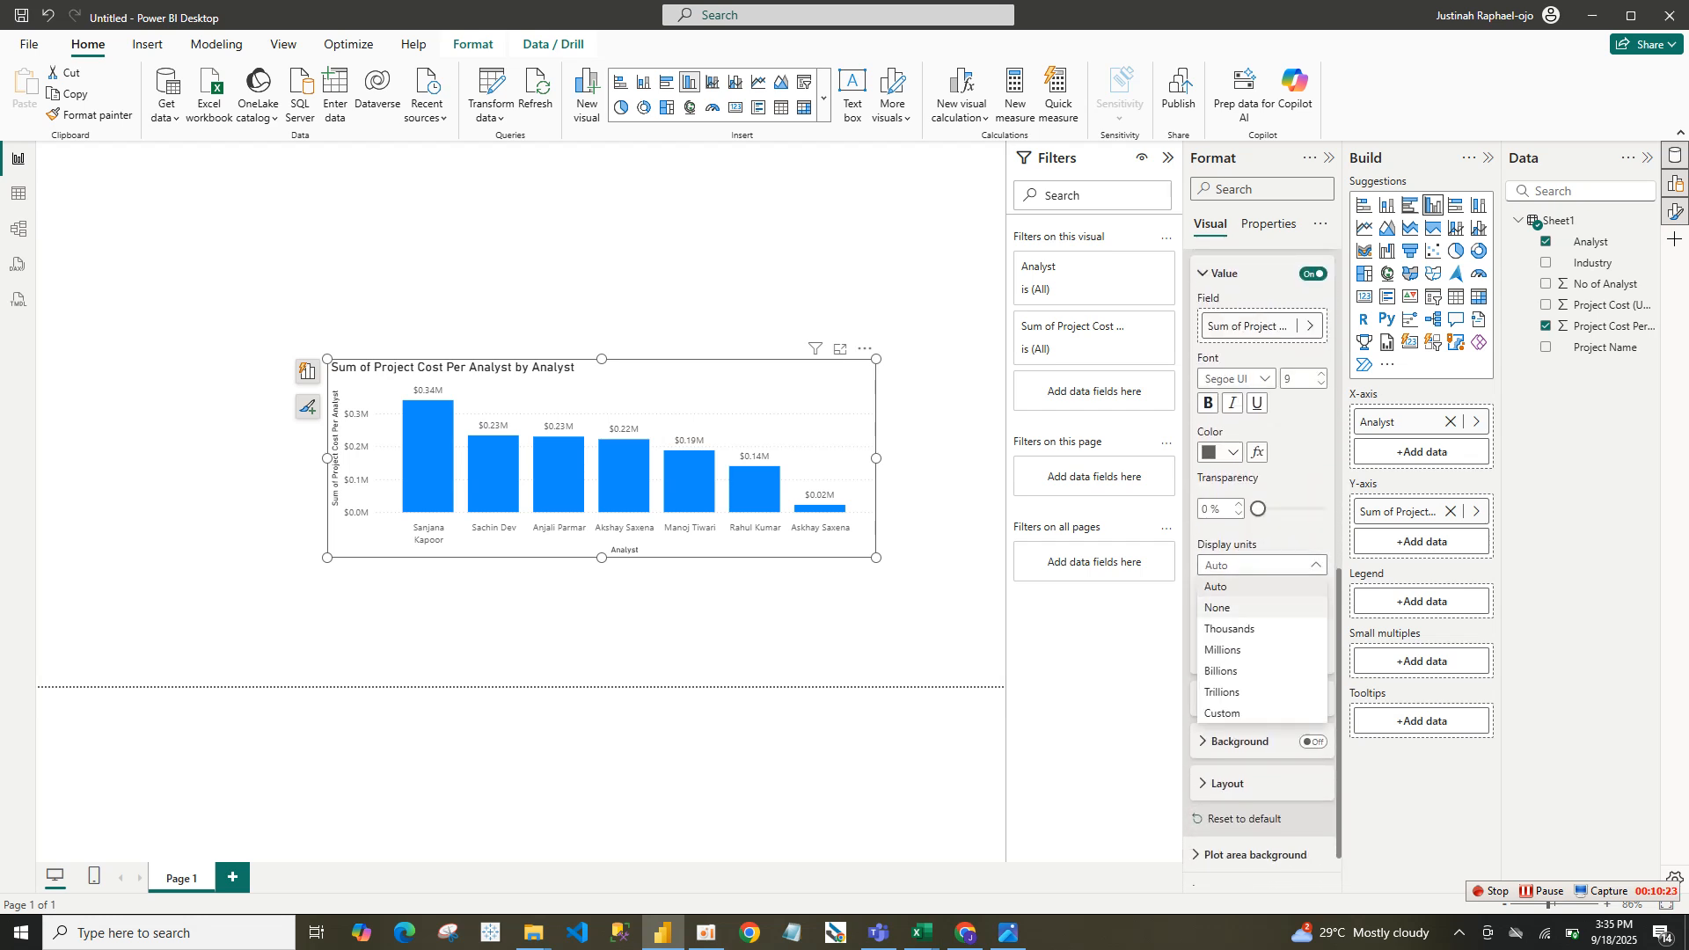
{"action": "left_click", "coordinate": [1231, 628]}
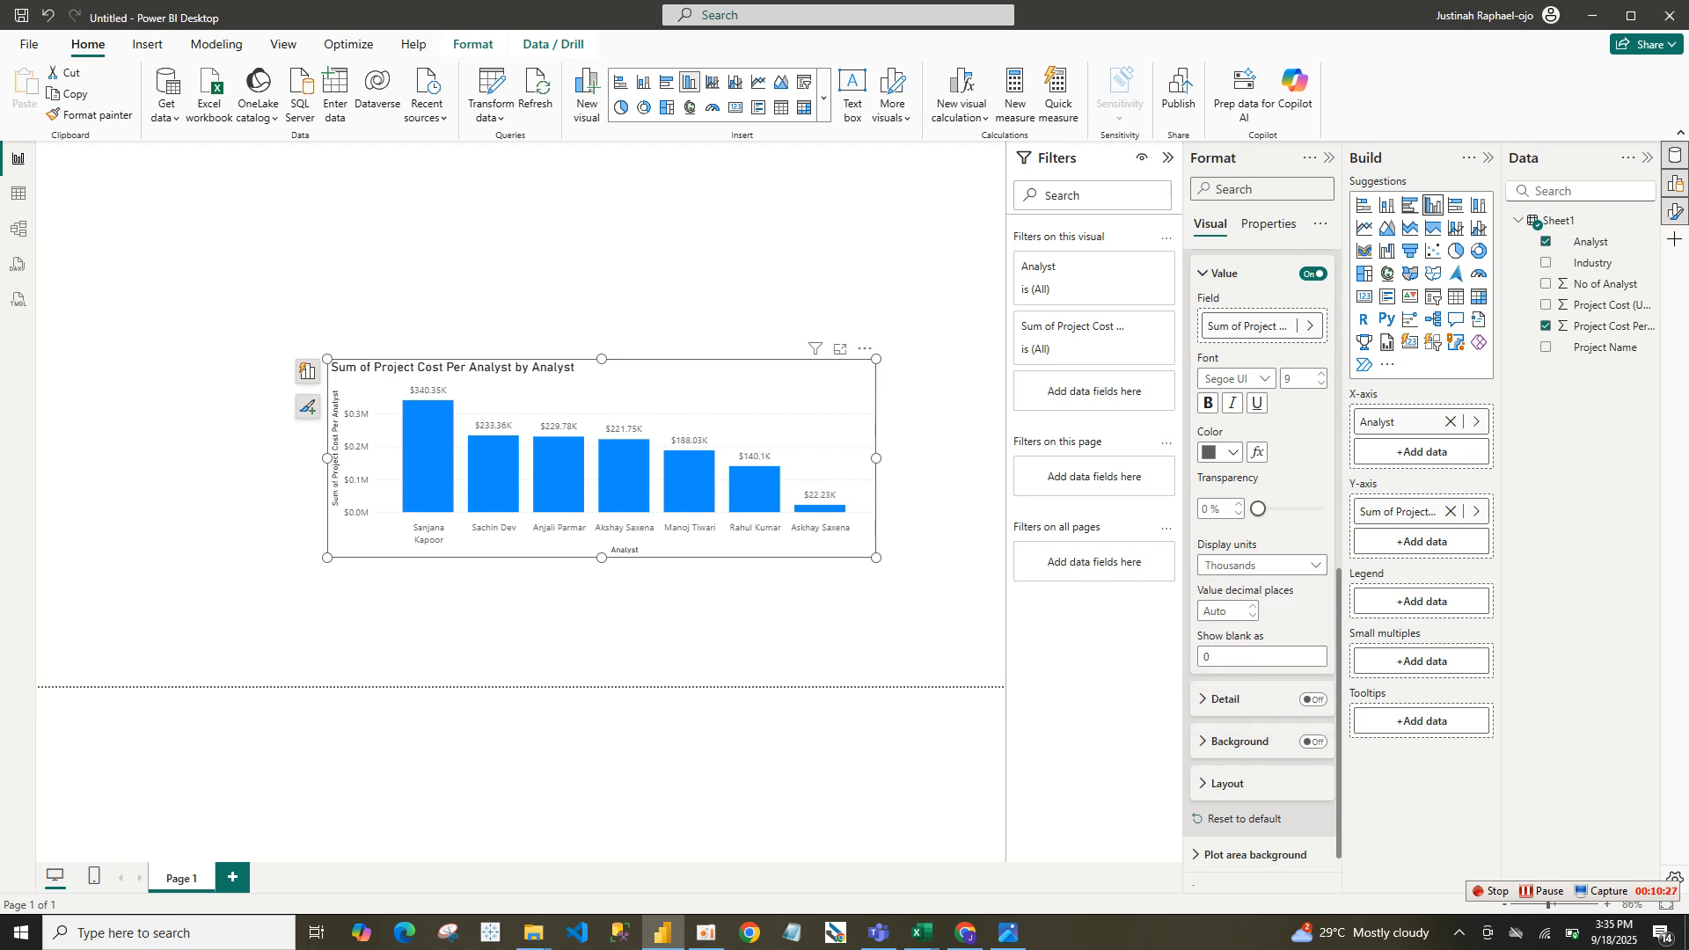
Try Millions as the display unit for the data label values, and switch back to Thousands.
{"action": "left_click", "coordinate": [1262, 565]}
{"action": "left_click", "coordinate": [1231, 650]}
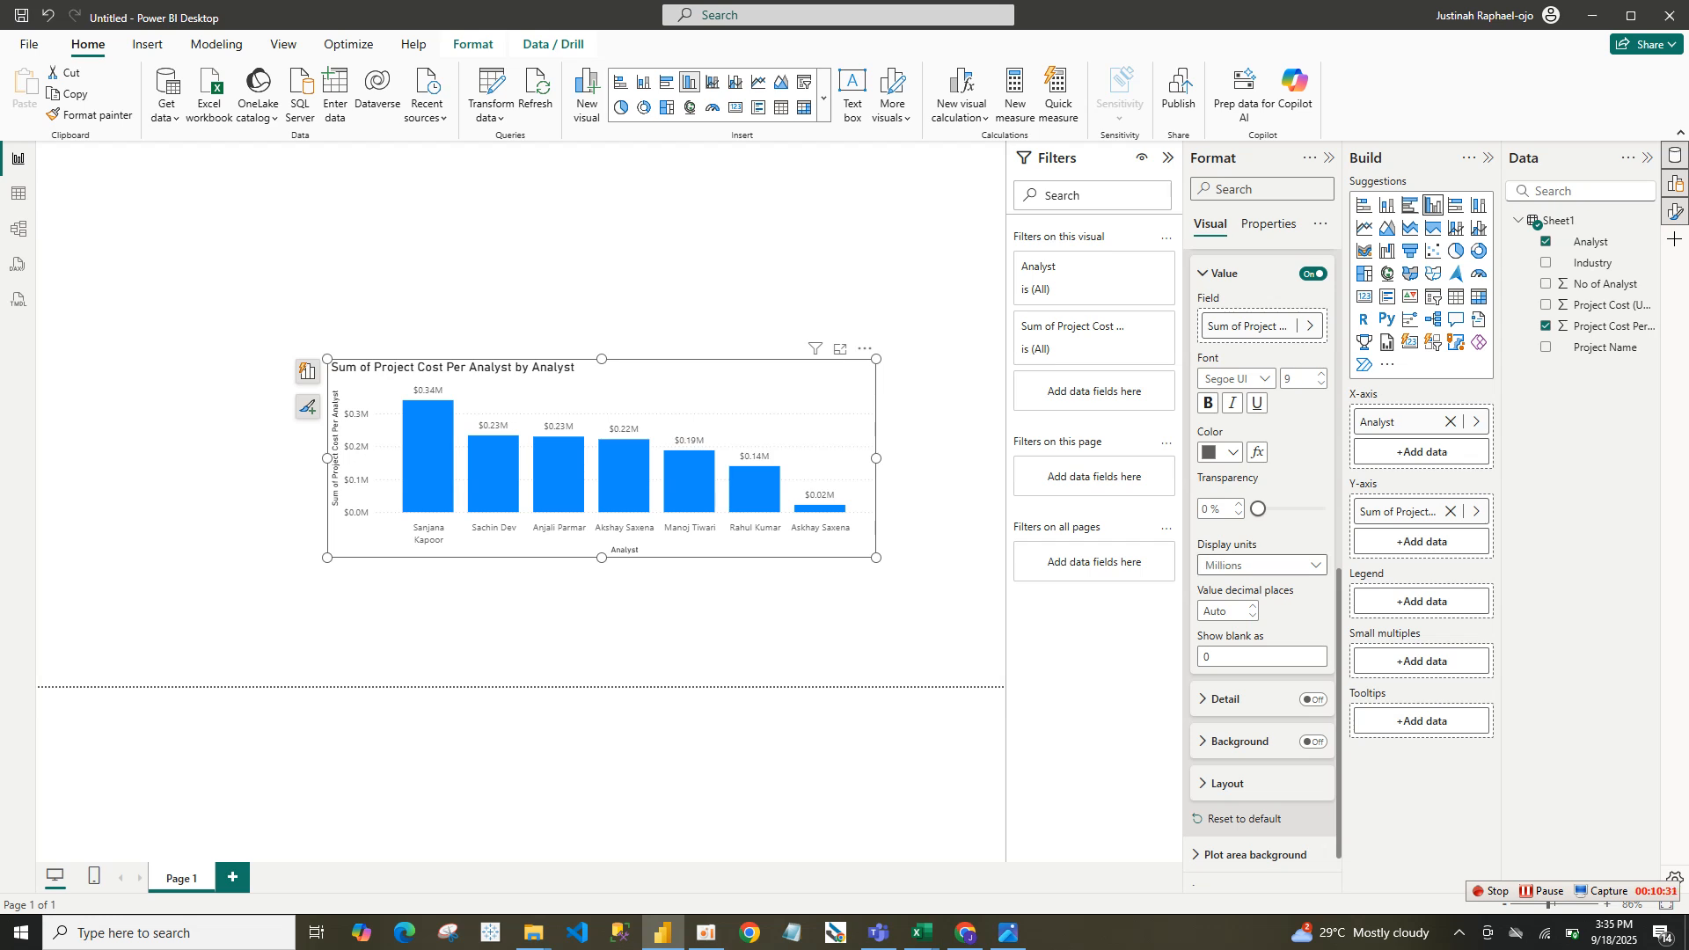
{"action": "left_click", "coordinate": [1262, 565]}
{"action": "left_click", "coordinate": [1229, 628]}
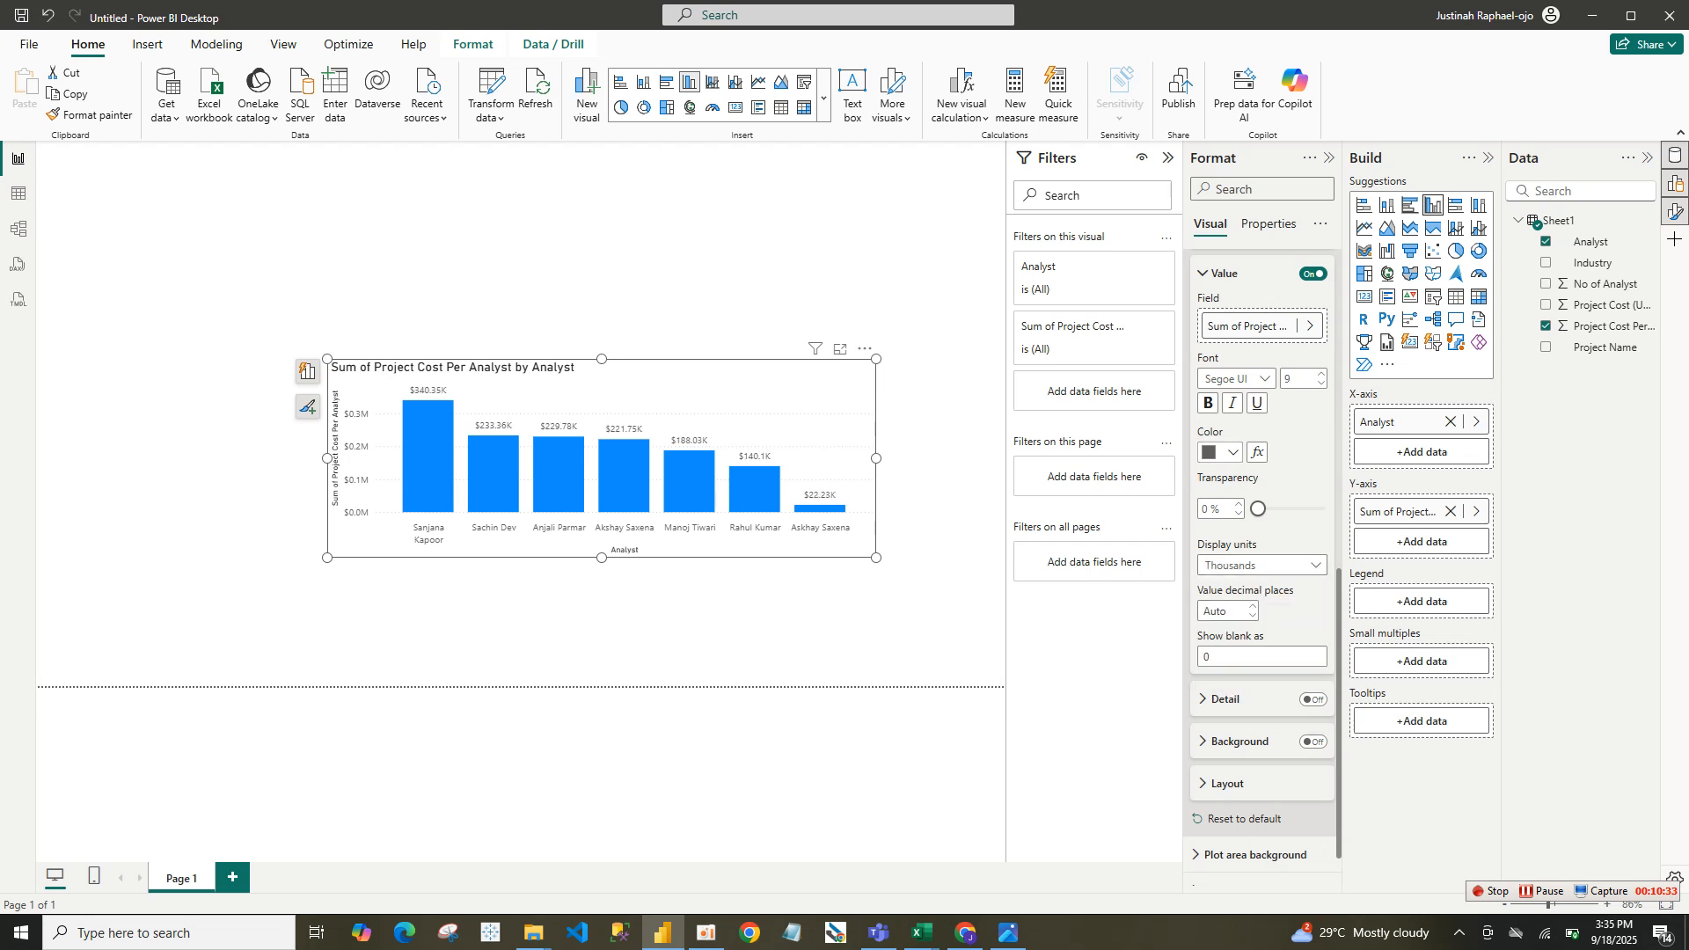
Format the data label values in black with font size 12.
{"action": "left_click", "coordinate": [1231, 452]}
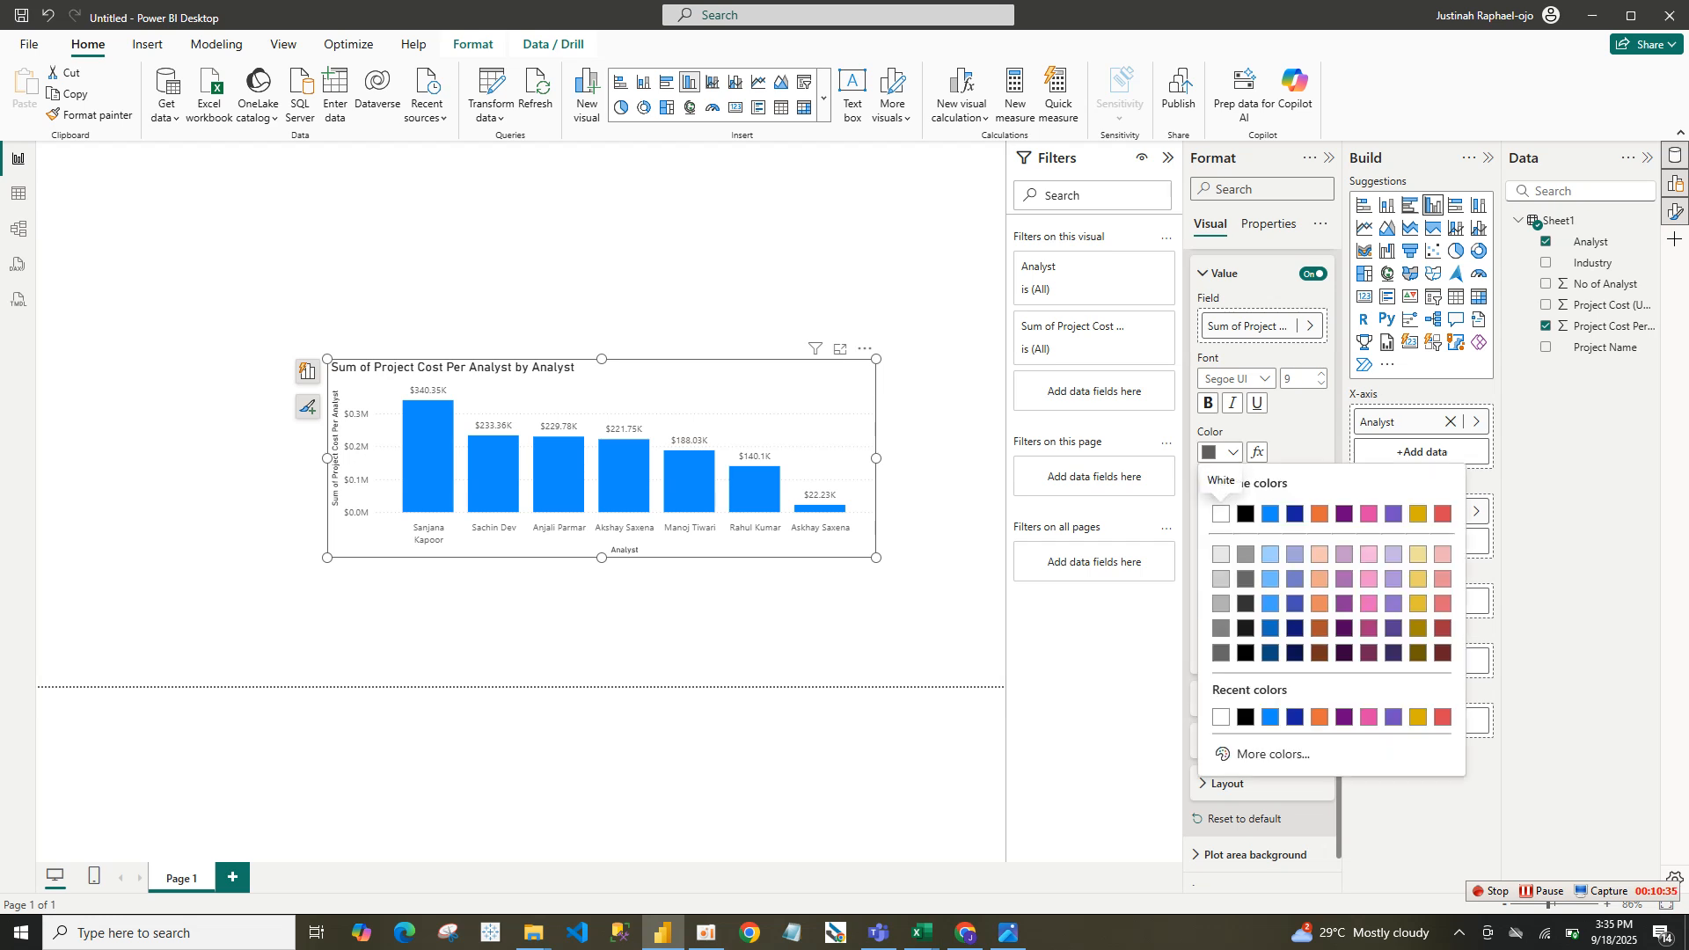
{"action": "left_click", "coordinate": [1246, 513]}
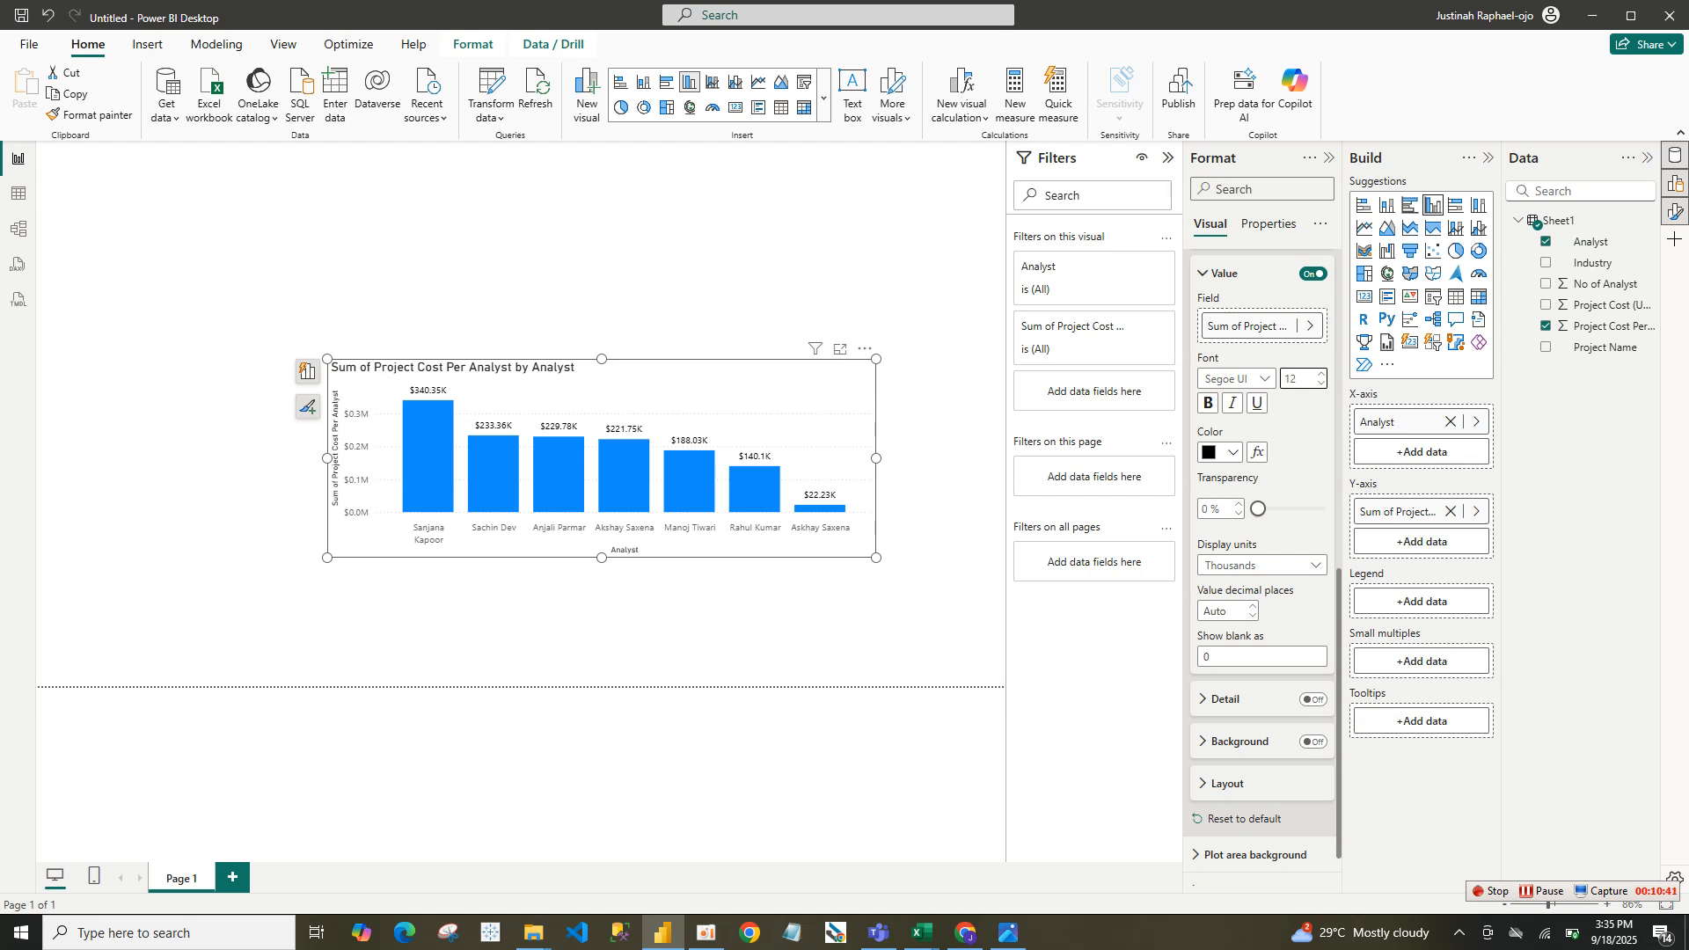
Widen the column chart so the analyst names fit on one line, and move it toward the report page's upper-left area.
{"action": "left_click_drag", "start_coordinate": [876, 457], "coordinate": [967, 458]}
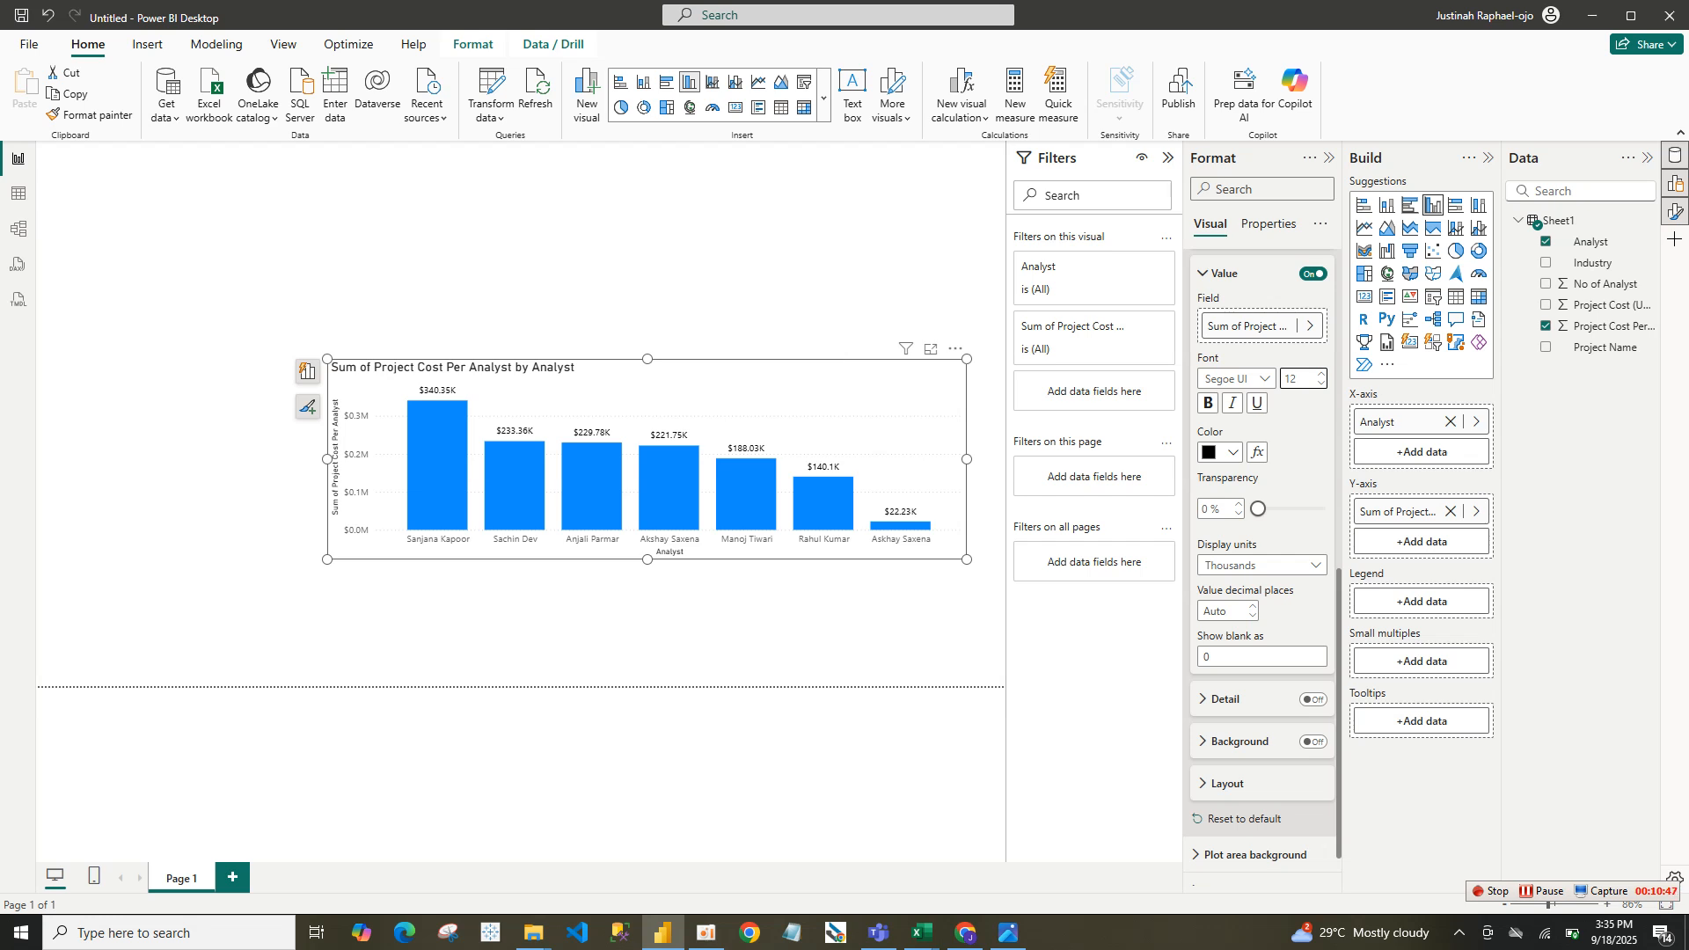
{"action": "mouse_move", "coordinate": [446, 423]}
{"action": "left_click_drag", "start_coordinate": [659, 385], "coordinate": [458, 313]}
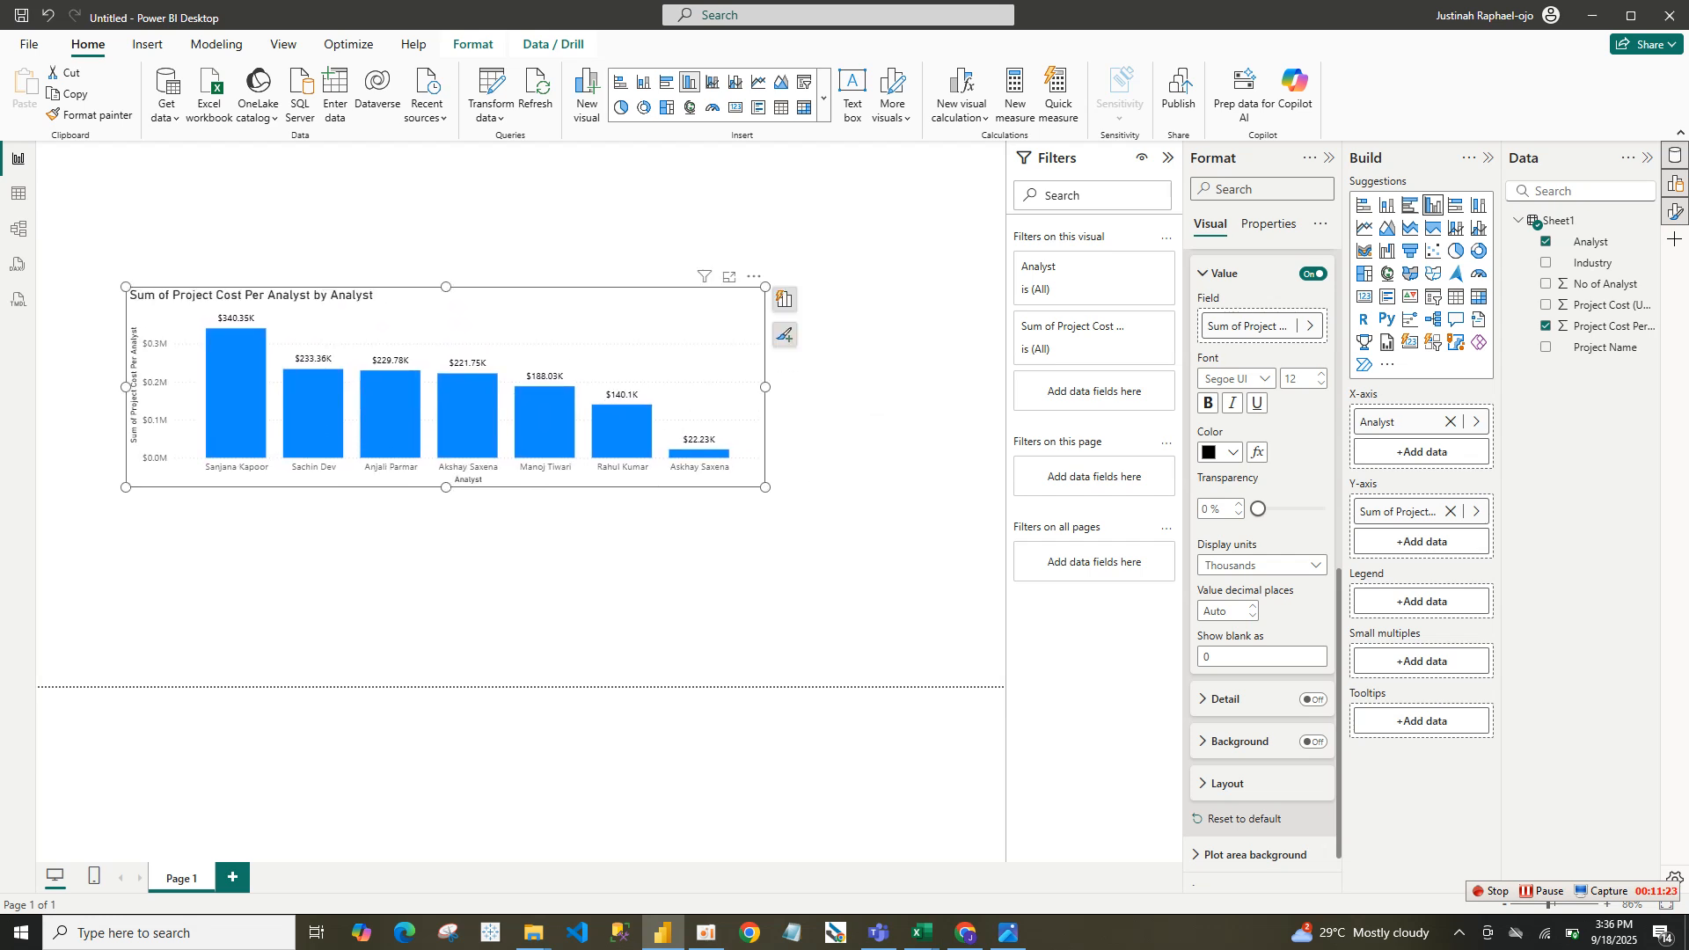